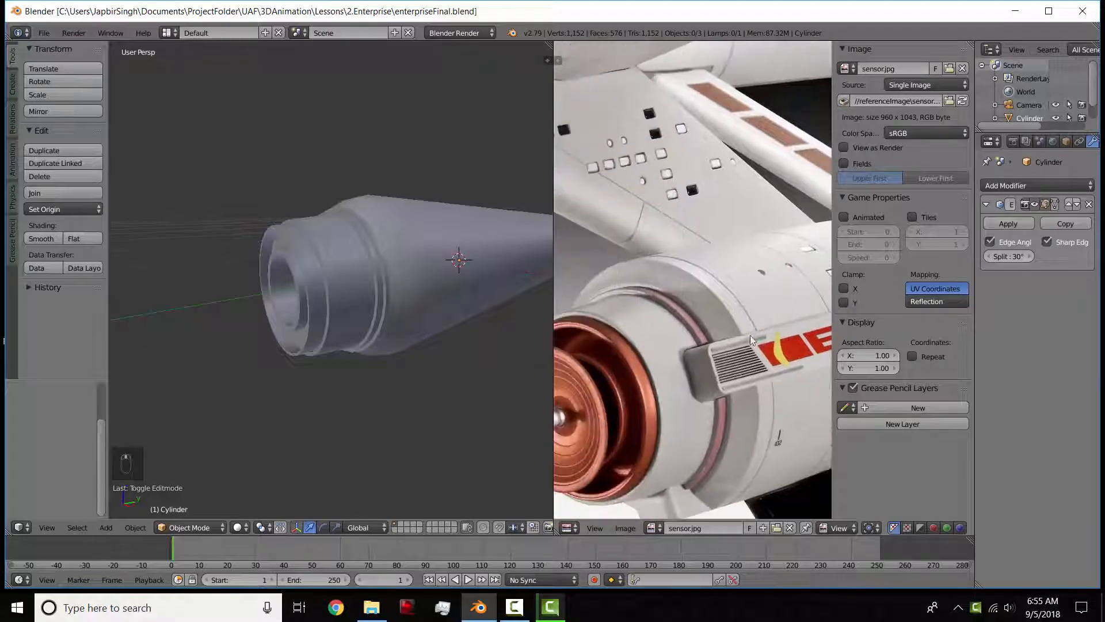
# Show the hull in right orthographic view, hide the reference image's properties sidebar, and widen the 3D viewport to give the model more room.
pyautogui.scroll(1, 302, 257)
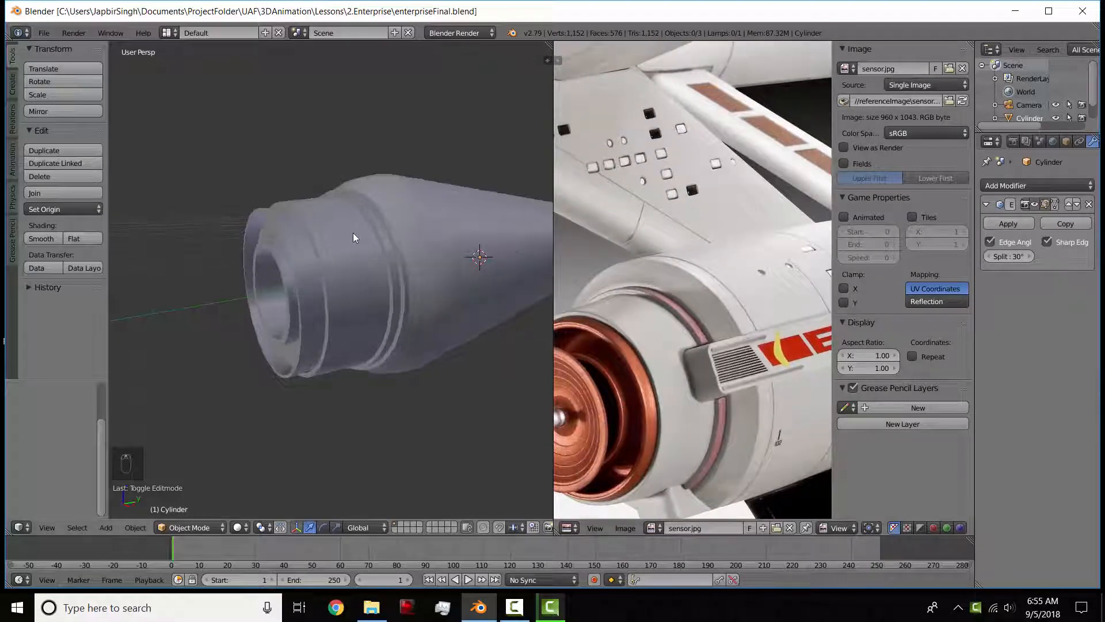
pyautogui.moveTo(361, 355); pyautogui.dragTo(593, 308, button='middle')
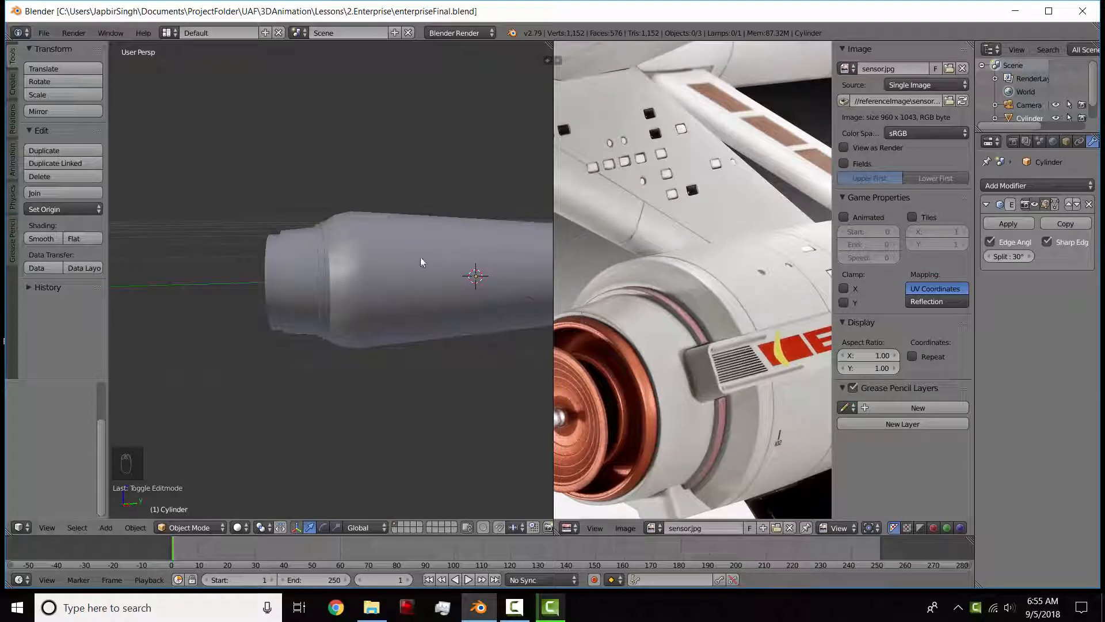
pyautogui.press('KP_3')
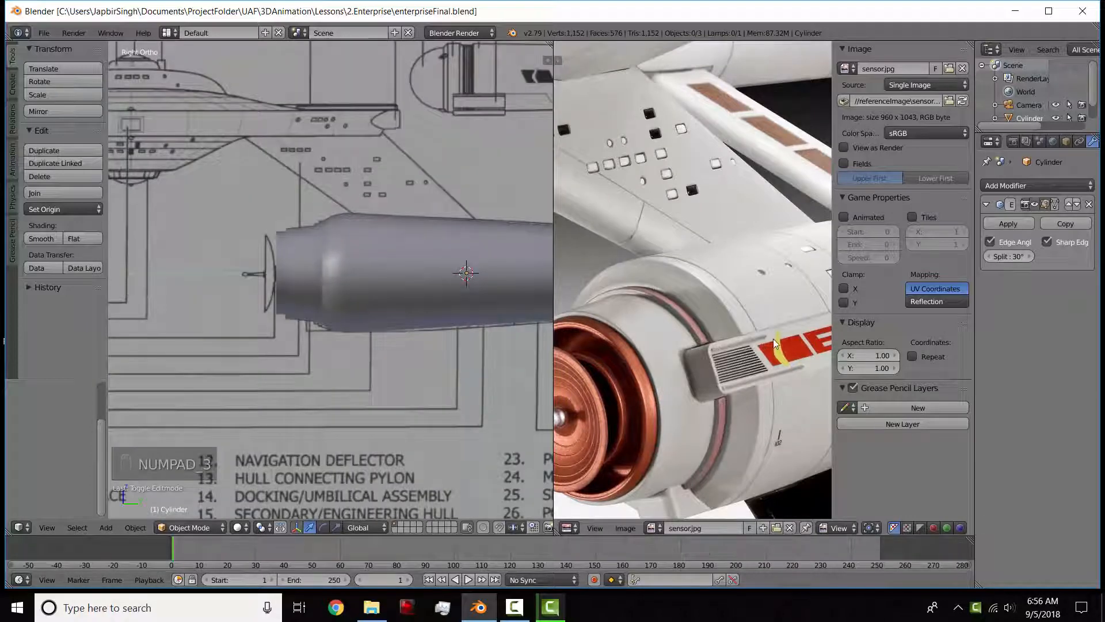
pyautogui.press('n')
pyautogui.scroll(-3, 624, 324)
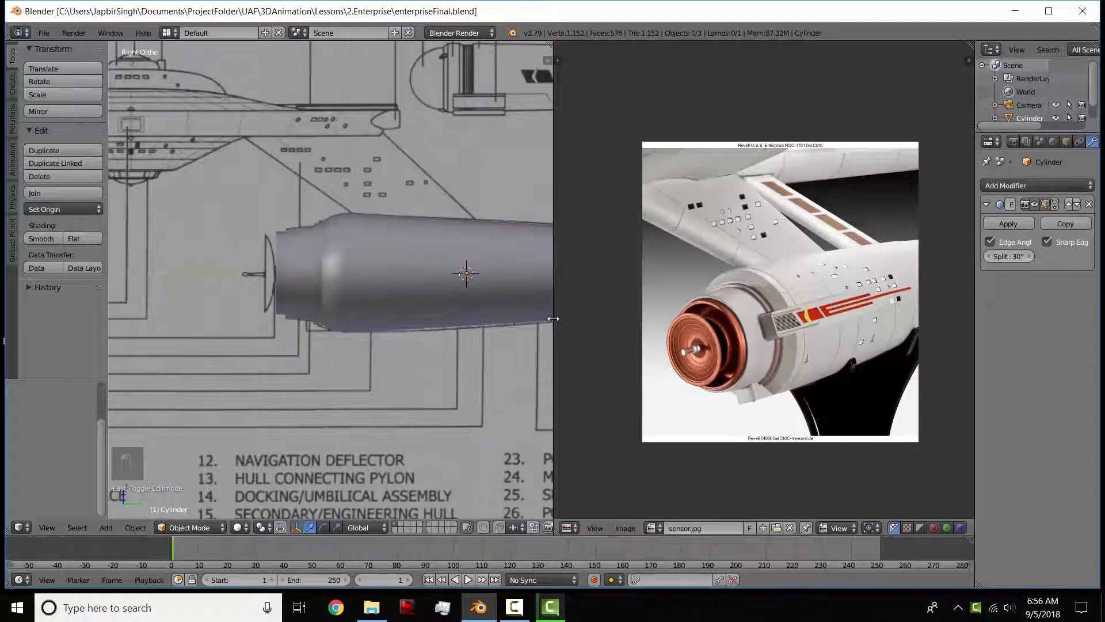
pyautogui.moveTo(551, 319); pyautogui.dragTo(714, 317)
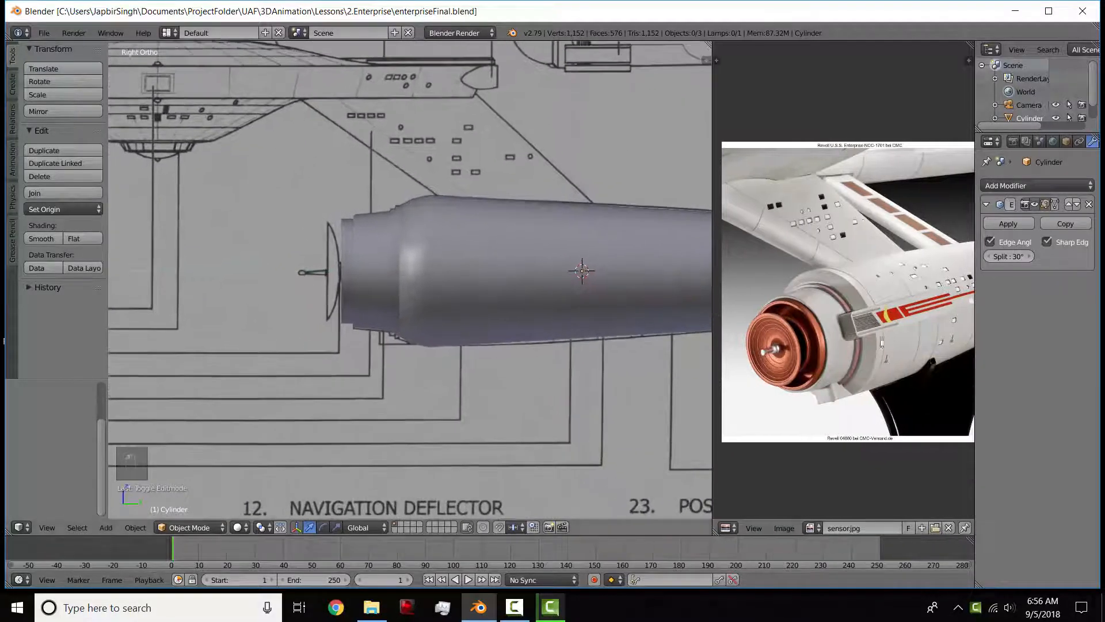
pyautogui.keyDown('shift'); pyautogui.moveTo(530, 324); pyautogui.dragTo(434, 320, button='middle'); pyautogui.keyUp('shift')
# Select the cylinder hull, display it as wireframe over the blueprint, and enter Edit Mode with all geometry deselected.
pyautogui.rightClick(434, 320)
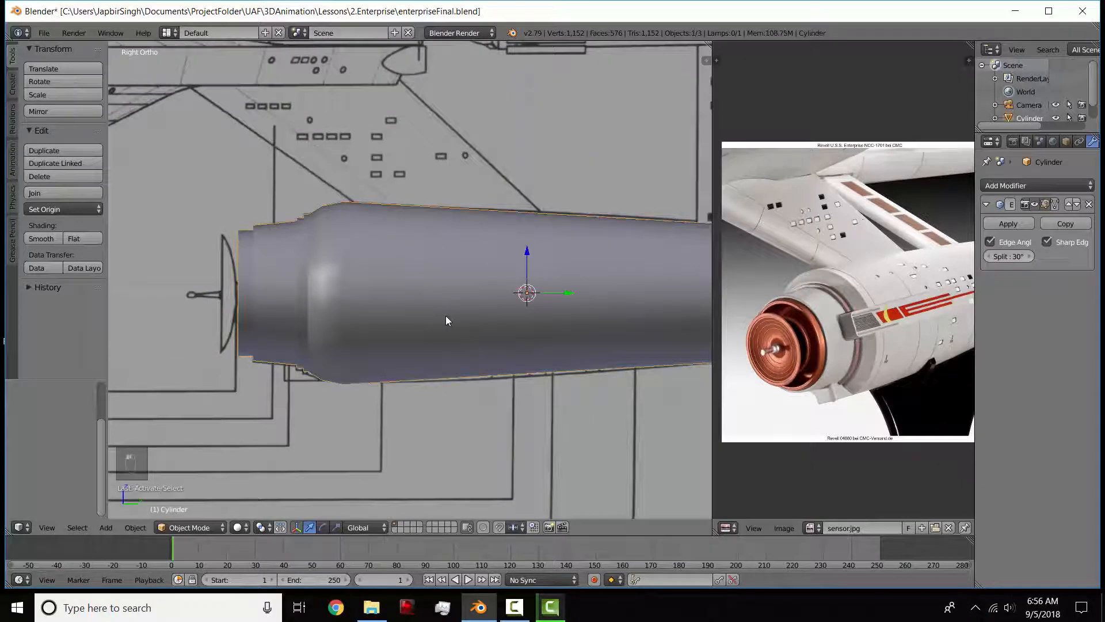
pyautogui.press('z')
pyautogui.scroll(1, 474, 322)
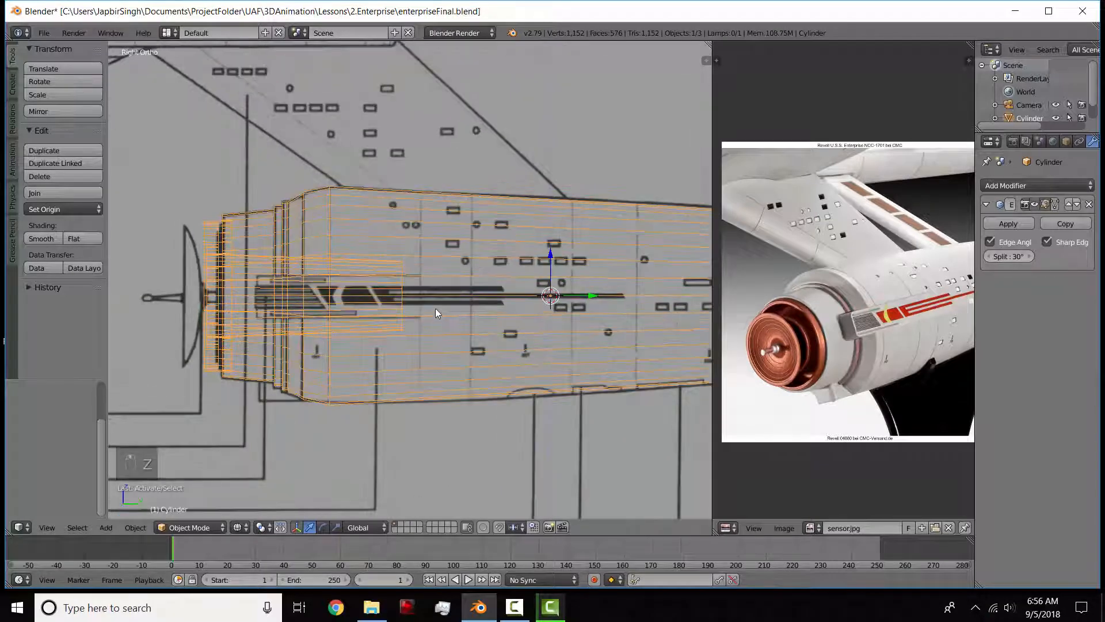
pyautogui.press('Tab')
pyautogui.press('Tab')
pyautogui.press('Tab')
pyautogui.keyDown('shift'); pyautogui.moveTo(251, 305); pyautogui.dragTo(354, 314, button='middle'); pyautogui.keyUp('shift')
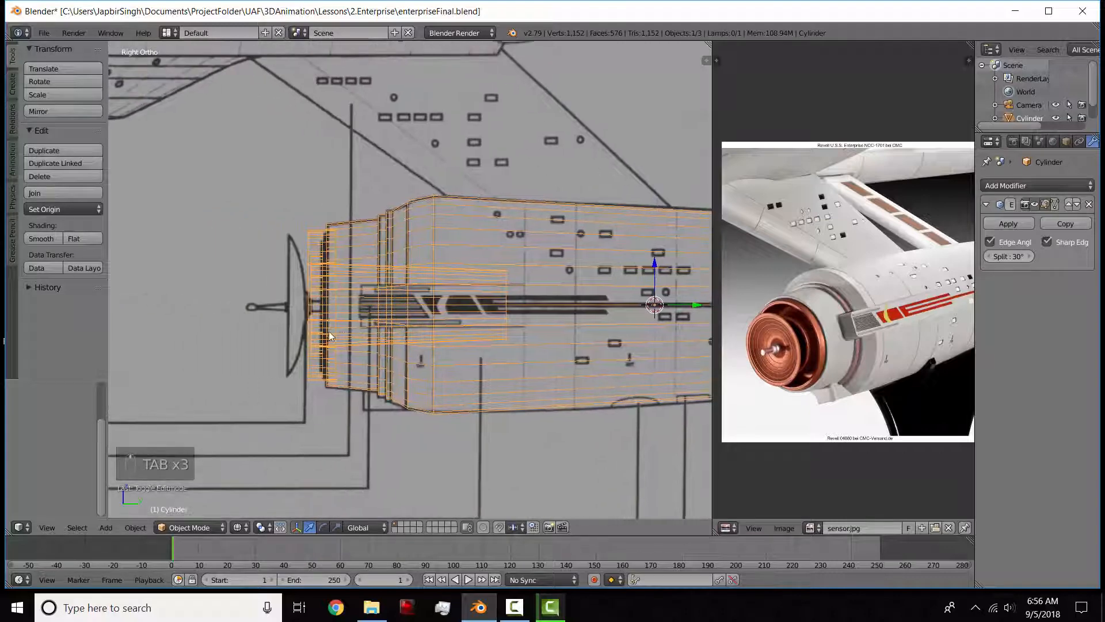
pyautogui.press('Tab')
pyautogui.press('a')
pyautogui.press('a')
pyautogui.press('a')
pyautogui.press('a')
pyautogui.press('a')
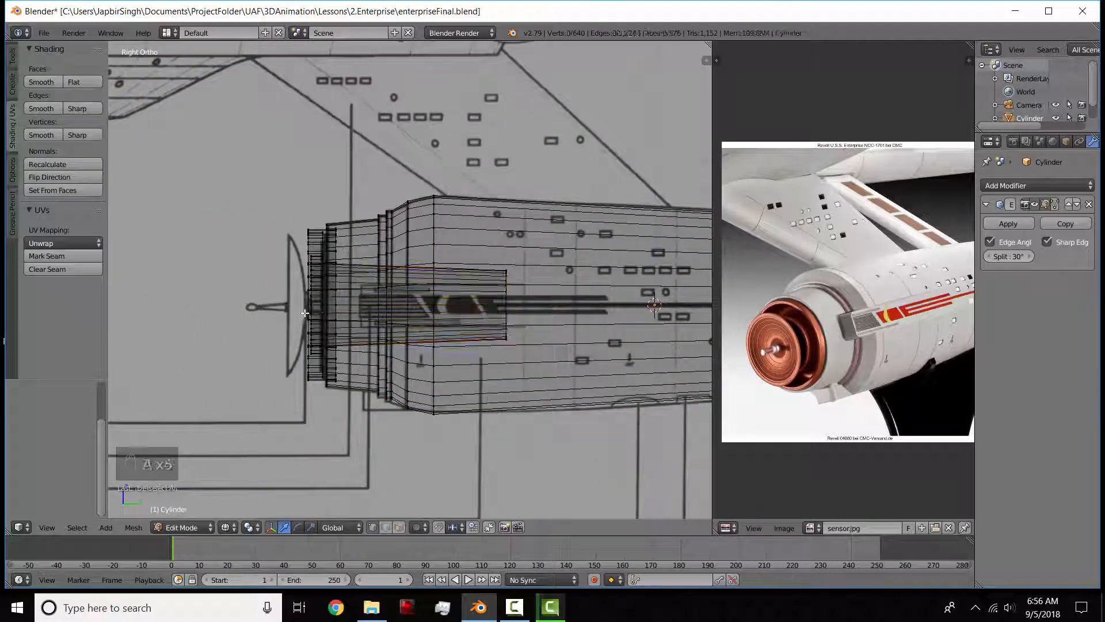
# Hide the linked front ring geometry to compare the remaining hull with the side blueprint, and reveal it again.
pyautogui.press('z')
pyautogui.moveTo(314, 326); pyautogui.dragTo(374, 330, button='middle')
pyautogui.rightClick(374, 317)
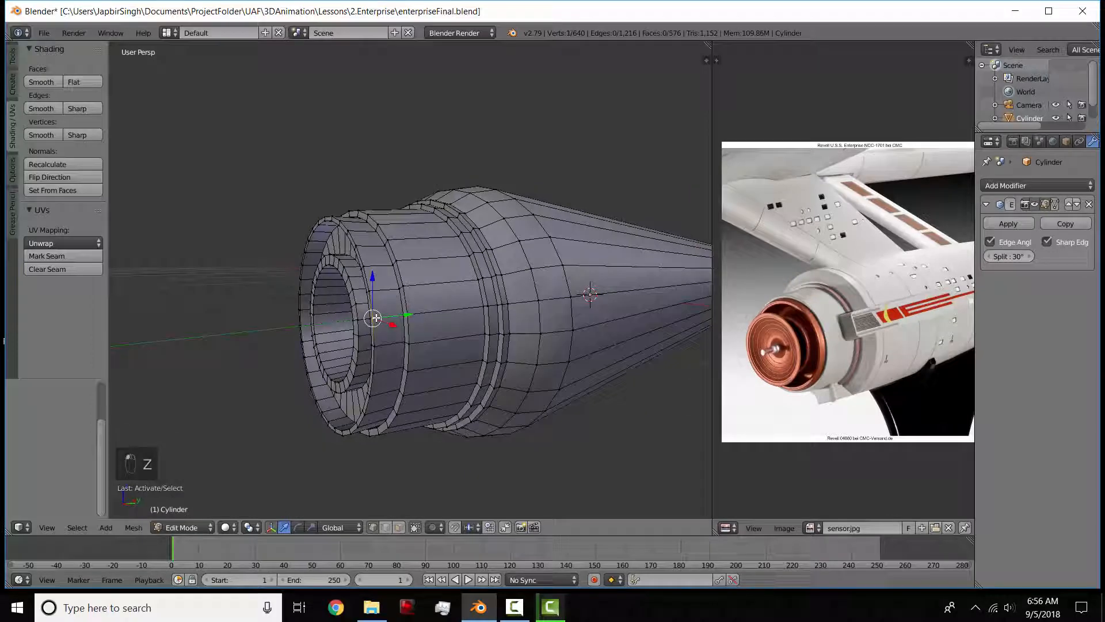
pyautogui.press('l')
pyautogui.moveTo(447, 323); pyautogui.dragTo(415, 324, button='middle')
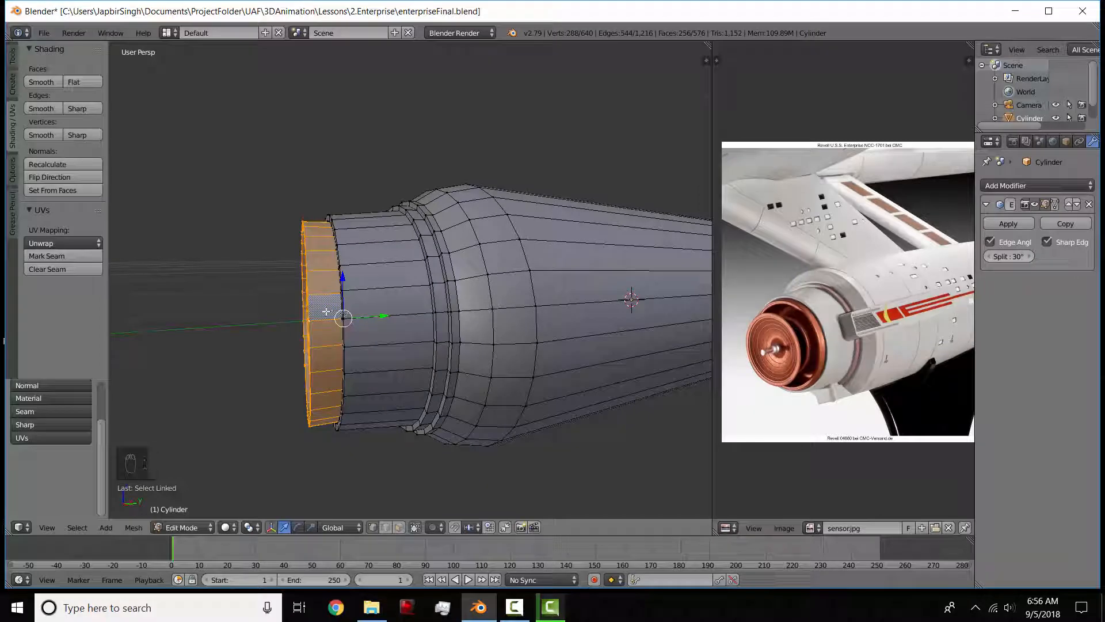
pyautogui.press('h')
pyautogui.moveTo(344, 316)
pyautogui.mouseDown(button='middle')
pyautogui.moveTo(378, 313)
pyautogui.moveTo(355, 299)
pyautogui.mouseUp(button='middle')
pyautogui.press('KP_3')
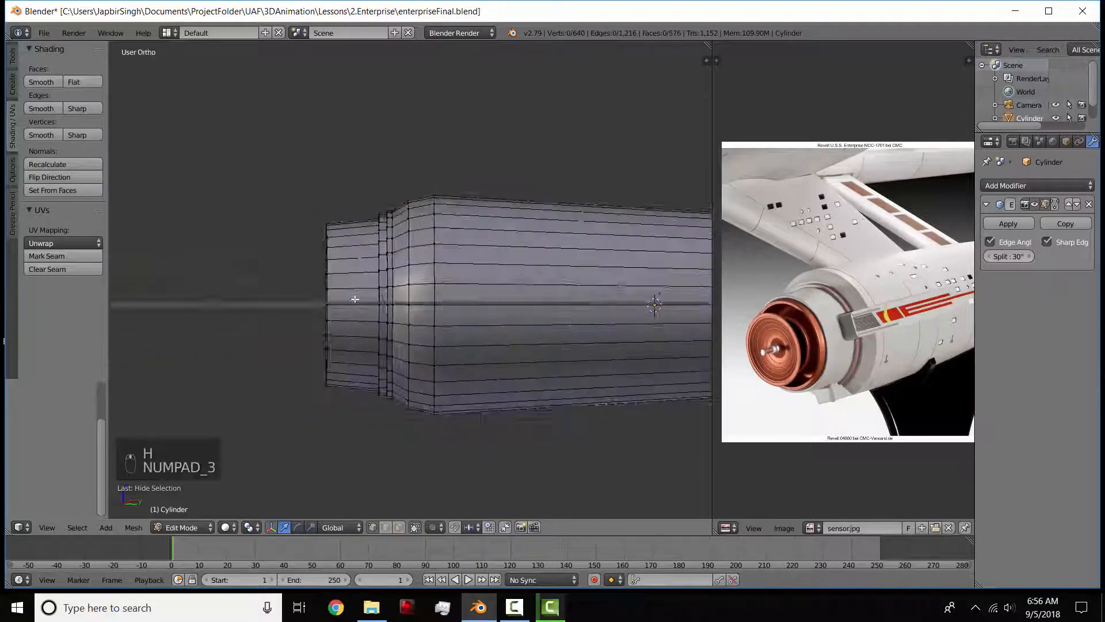
pyautogui.press('z')
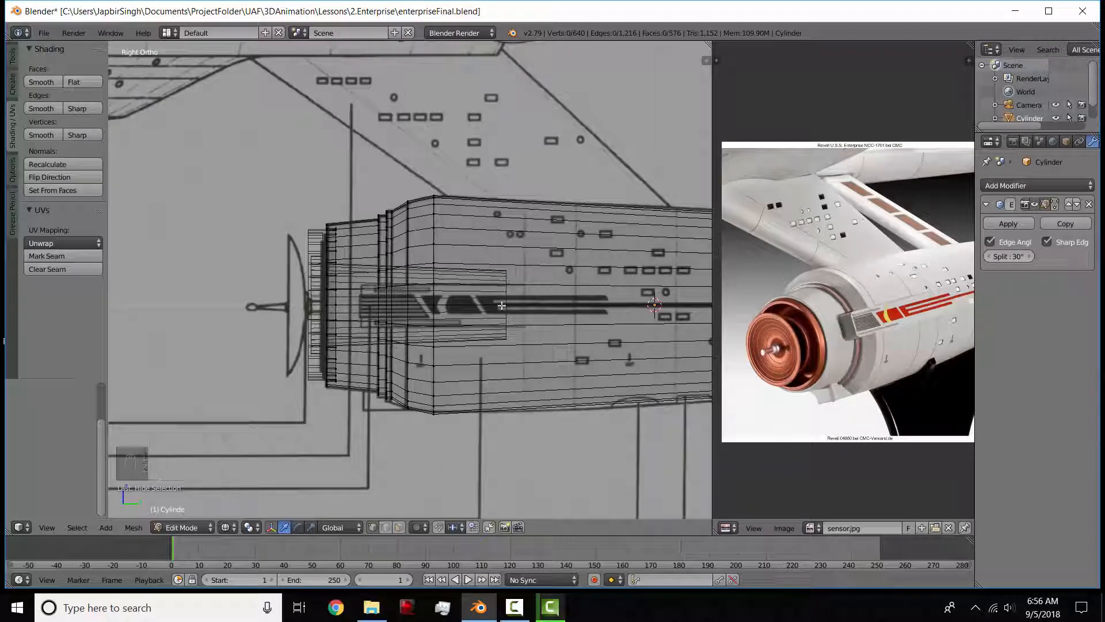
pyautogui.press('z')
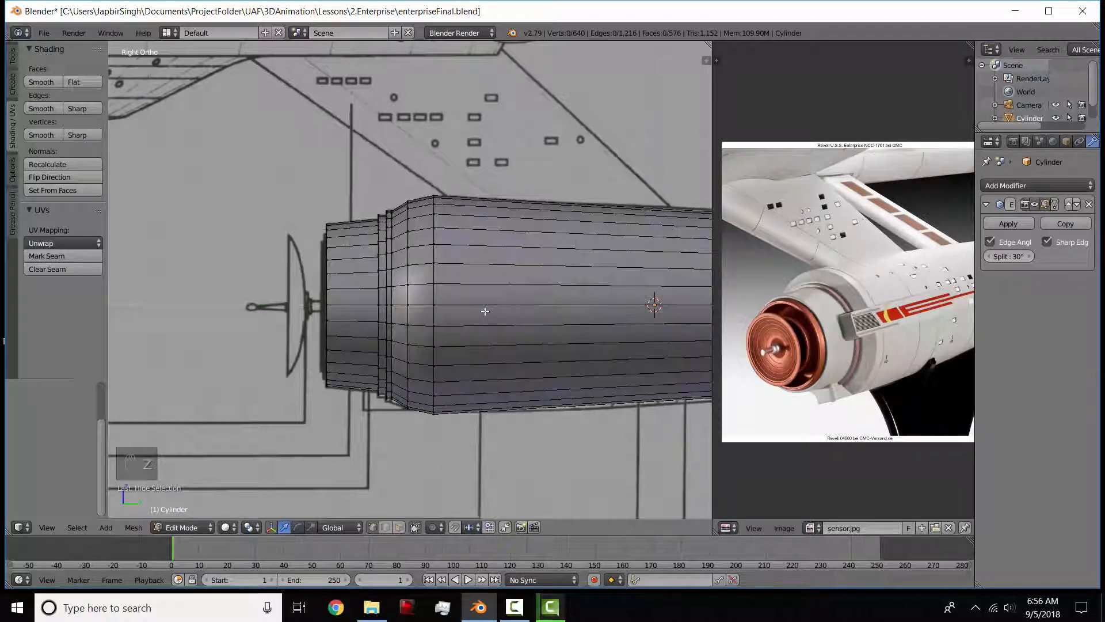
pyautogui.hotkey('alt', 'h')
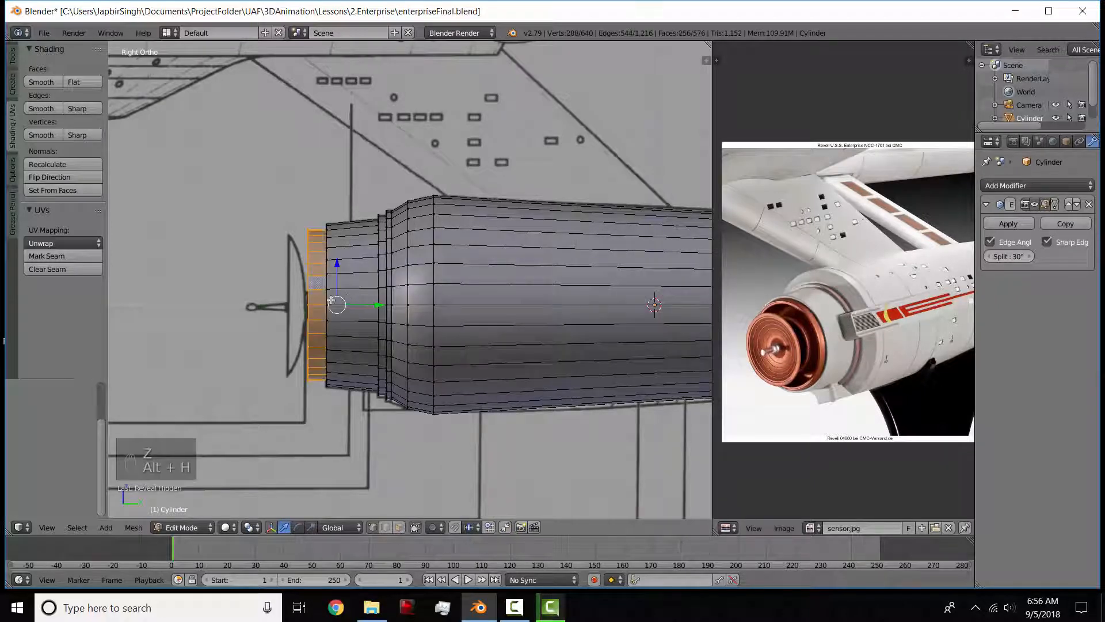
pyautogui.press('Tab')
pyautogui.moveTo(315, 305); pyautogui.dragTo(409, 313, button='middle')
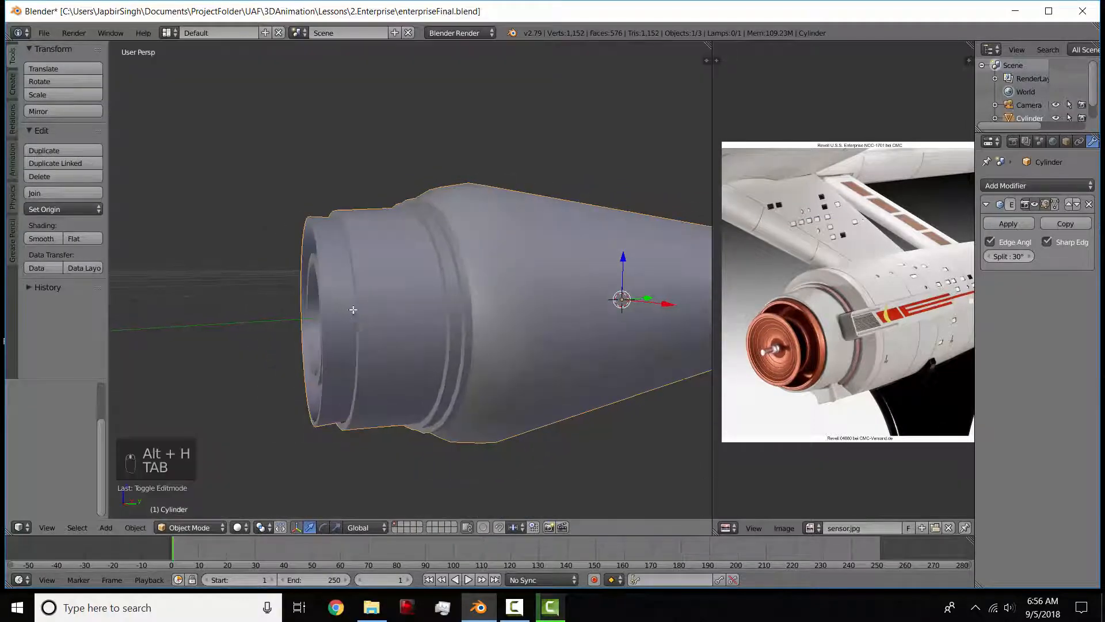
pyautogui.press('Tab')
pyautogui.press('Tab')
pyautogui.press('Tab')
# In side wireframe view, select the rear edge loop of the inner tube and move it -0.780 along Y into the front ring.
pyautogui.press('KP_3')
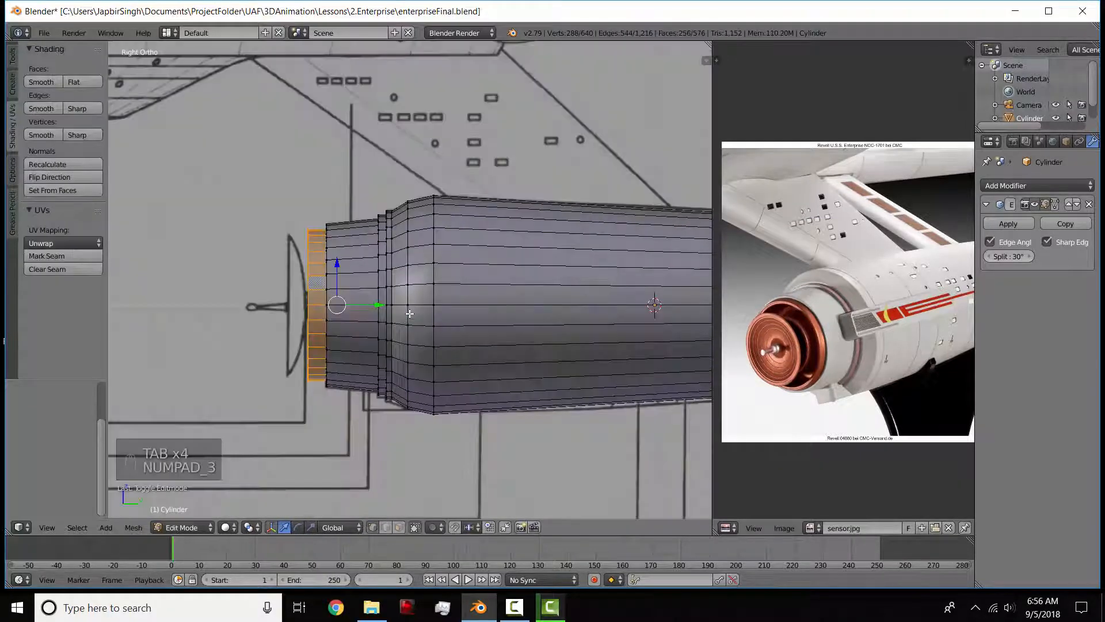
pyautogui.press('z')
pyautogui.press('a')
pyautogui.scroll(4, 535, 309)
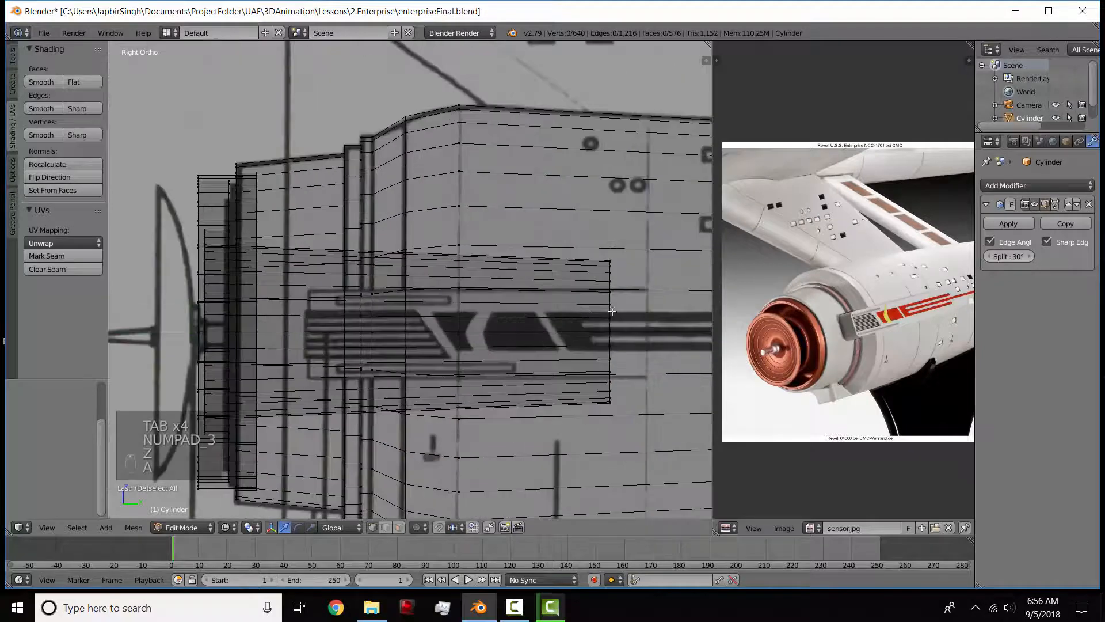
pyautogui.keyDown('alt'); pyautogui.click(551, 308); pyautogui.keyUp('alt')
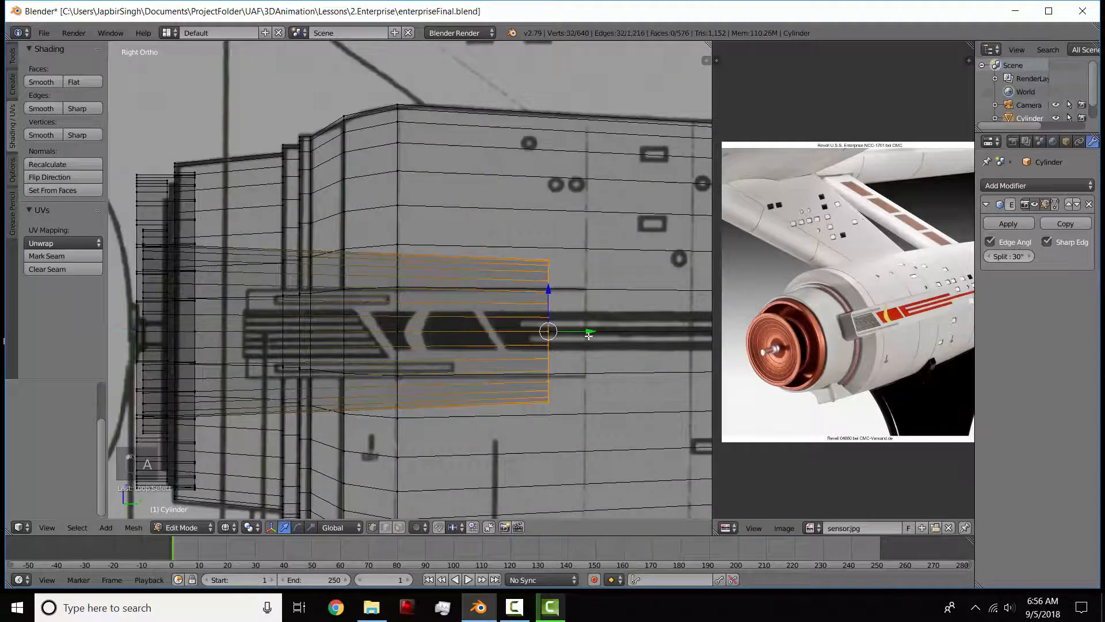
pyautogui.press('g')
pyautogui.press('y')
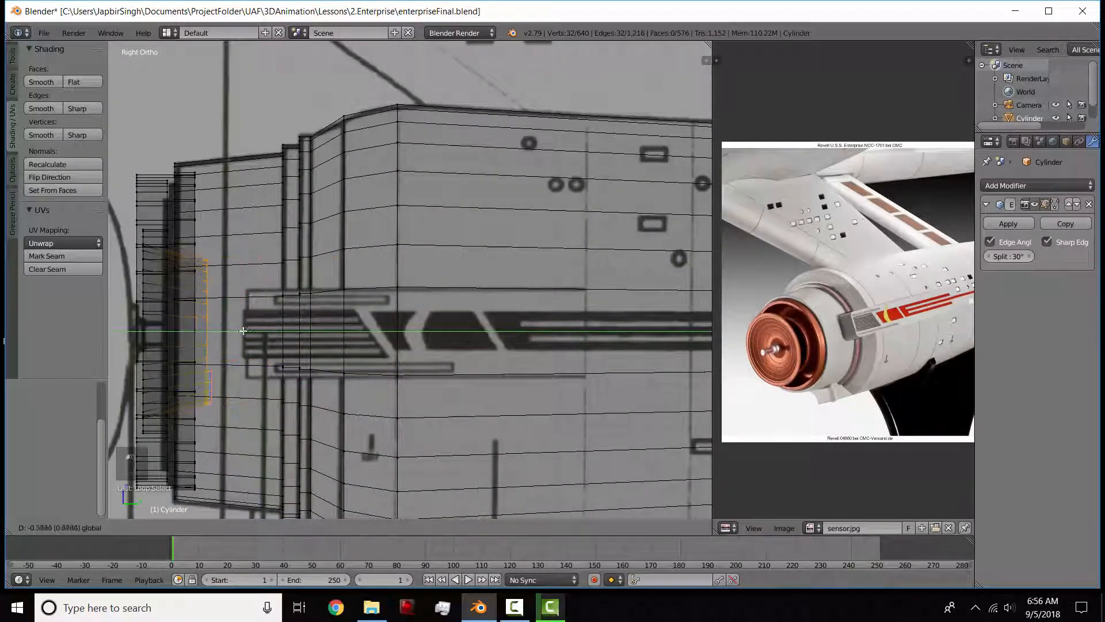
pyautogui.click(210, 331)
# Inspect the shortened inner tube in solid shading from an angled view, and return to the side wireframe view.
pyautogui.press('z')
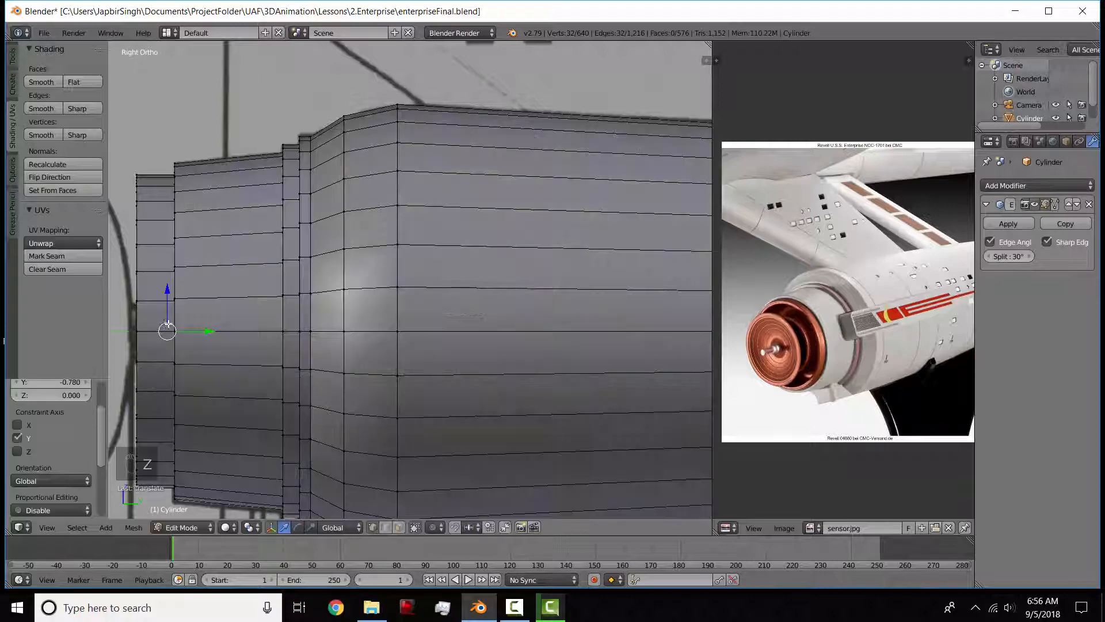
pyautogui.moveTo(210, 331); pyautogui.dragTo(352, 316, button='middle')
pyautogui.scroll(-4, 352, 316)
pyautogui.press('Tab')
pyautogui.scroll(3, 353, 316)
pyautogui.scroll(-2, 347, 322)
pyautogui.press('Tab')
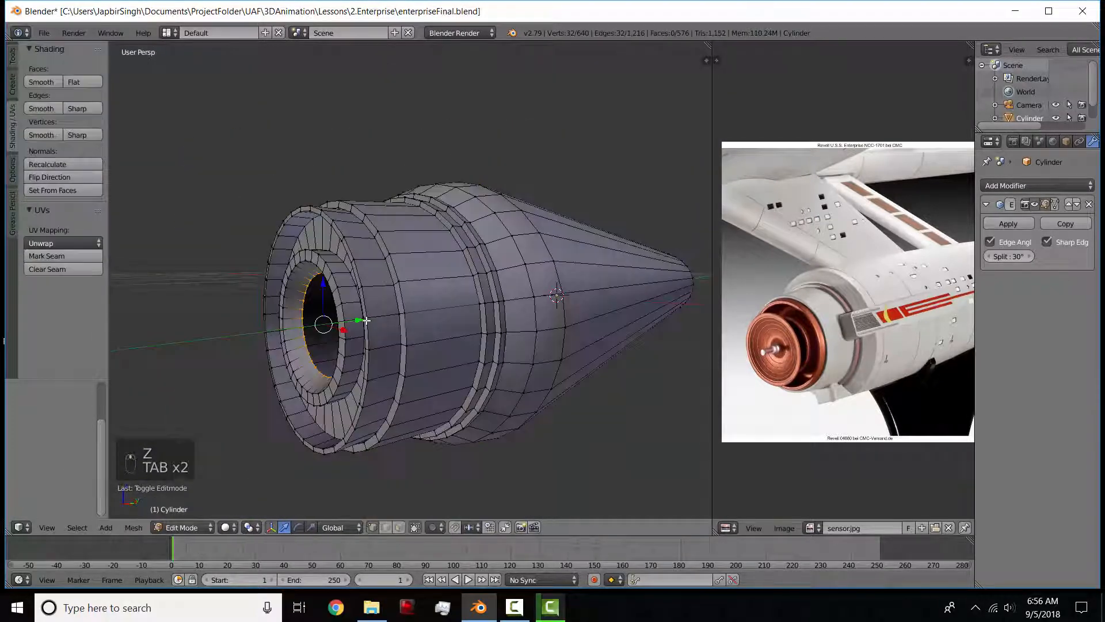
pyautogui.press('KP_3')
pyautogui.scroll(3, 366, 320)
pyautogui.press('z')
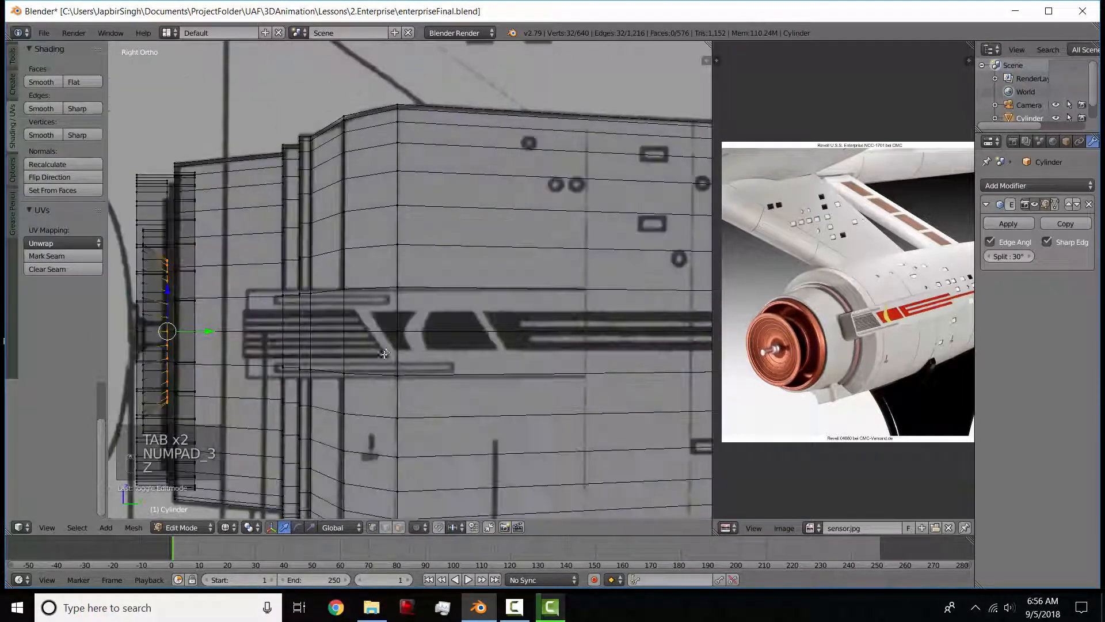
# Add one loop cut around the main hull and slide it forward by a factor of about 0.738, onto the blueprint's first vertical panel line.
pyautogui.scroll(-1, 389, 351)
pyautogui.keyDown('shift'); pyautogui.moveTo(466, 325); pyautogui.dragTo(429, 299, button='middle'); pyautogui.keyUp('shift')
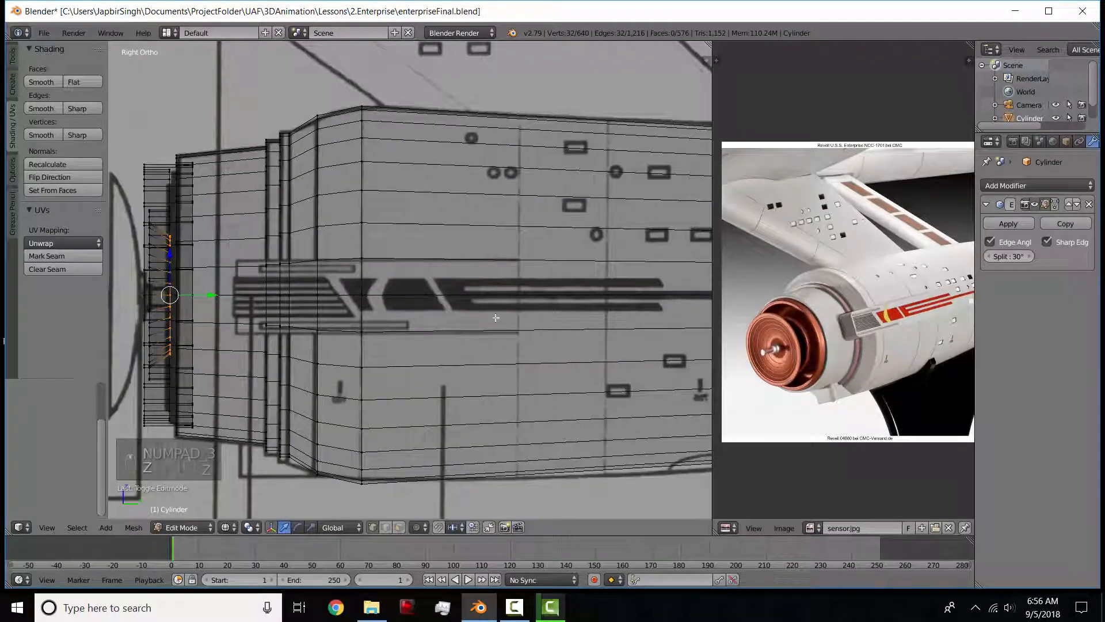
pyautogui.keyDown('shift'); pyautogui.moveTo(520, 292); pyautogui.dragTo(452, 285, button='middle'); pyautogui.keyUp('shift')
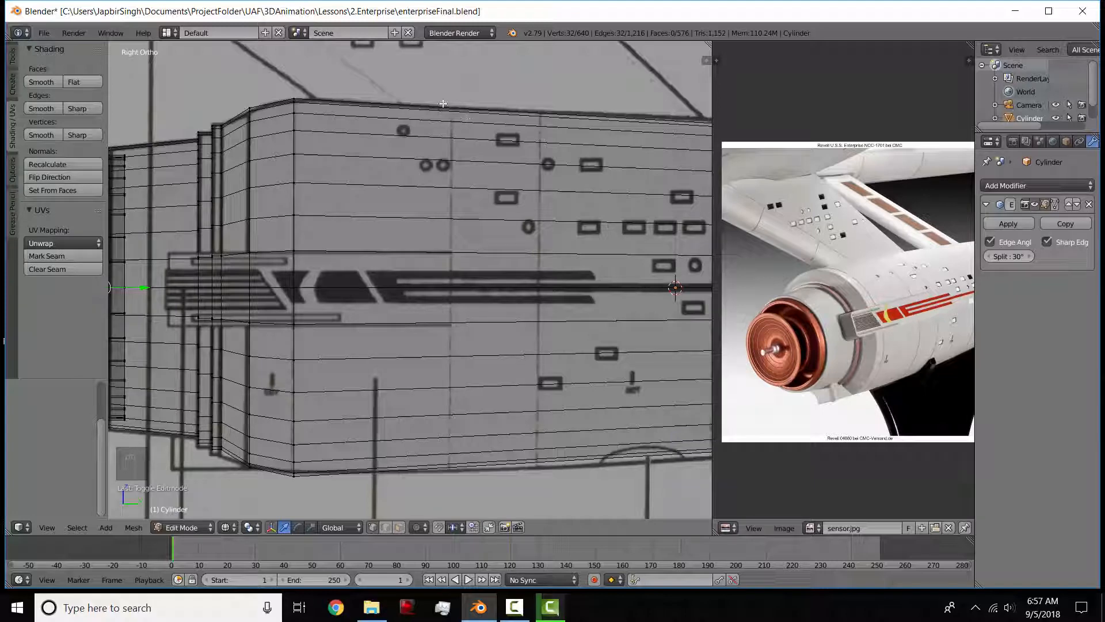
pyautogui.hotkey('ctrl', 'r')
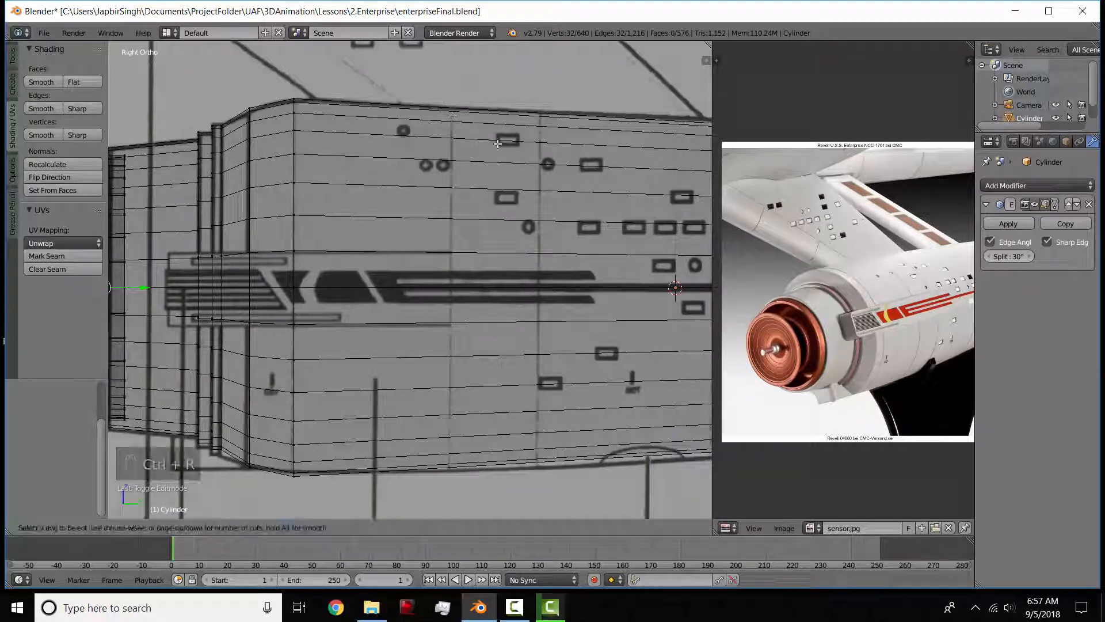
pyautogui.press('Escape')
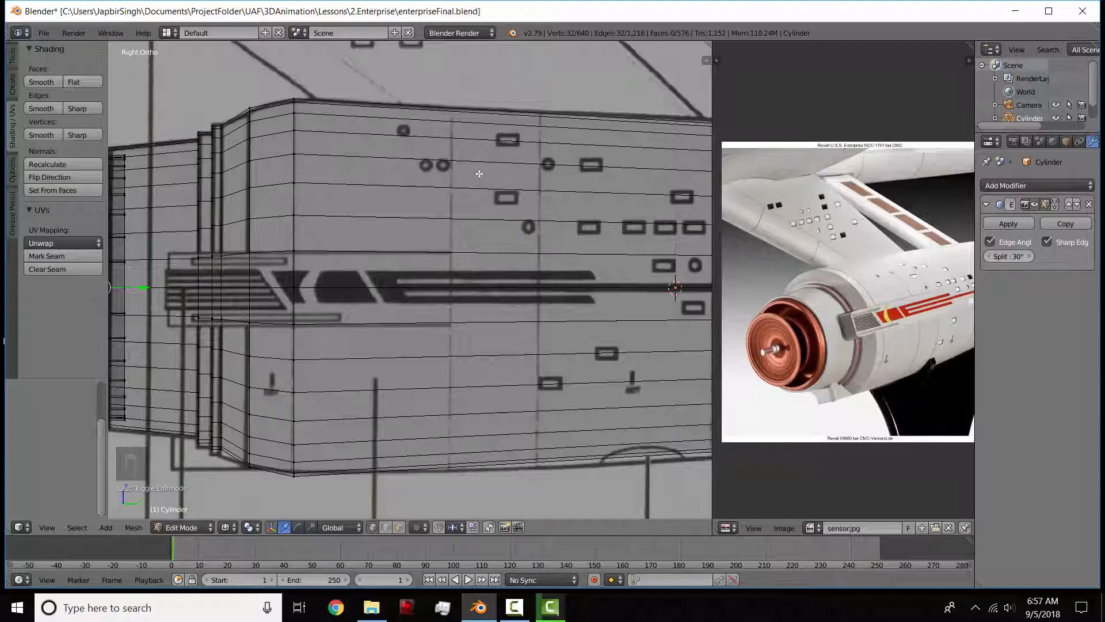
pyautogui.scroll(-6, 480, 173)
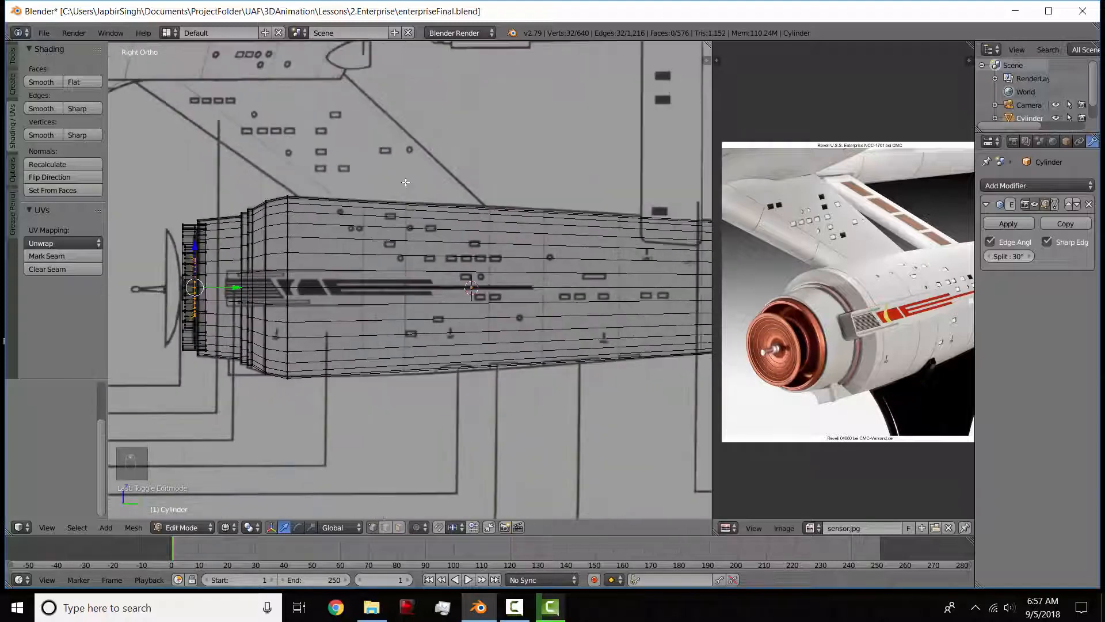
pyautogui.scroll(-2, 424, 205)
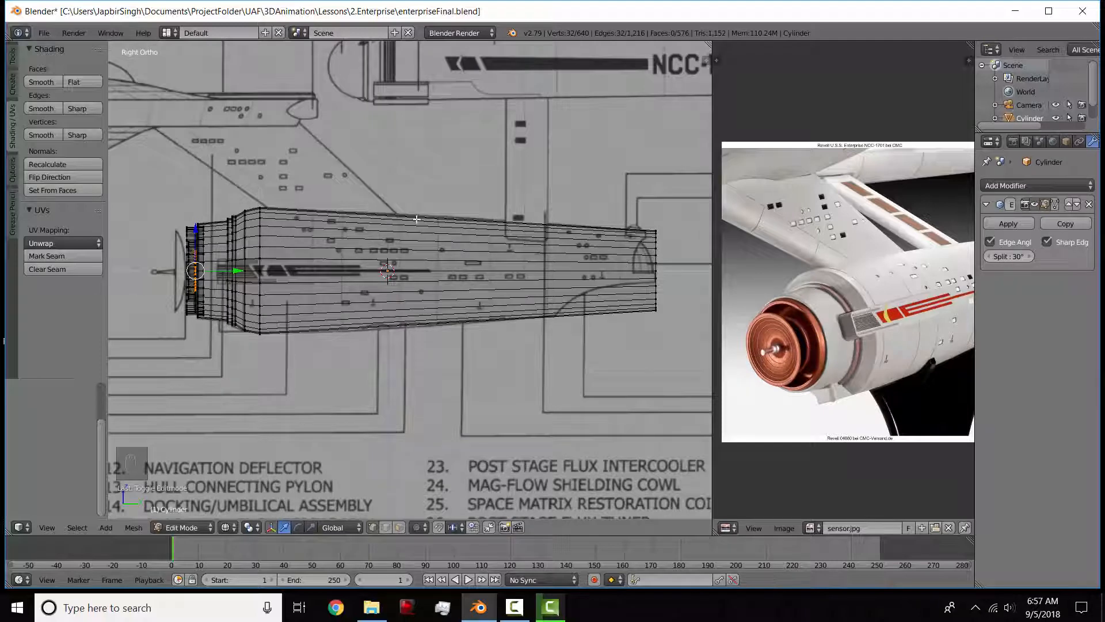
pyautogui.hotkey('ctrl', 'r')
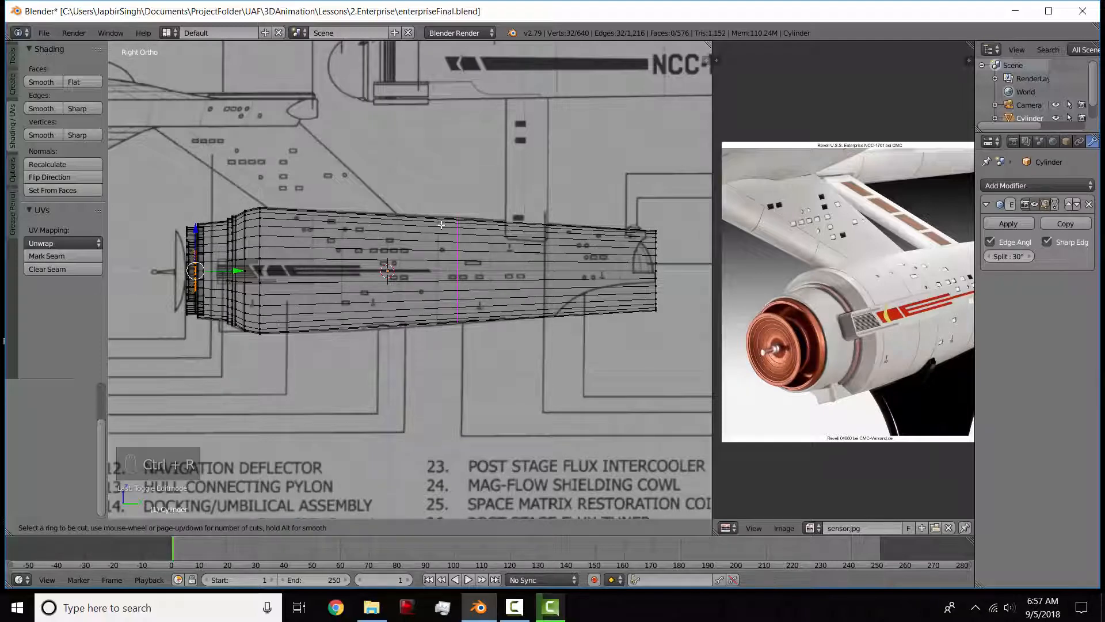
pyautogui.click(442, 225)
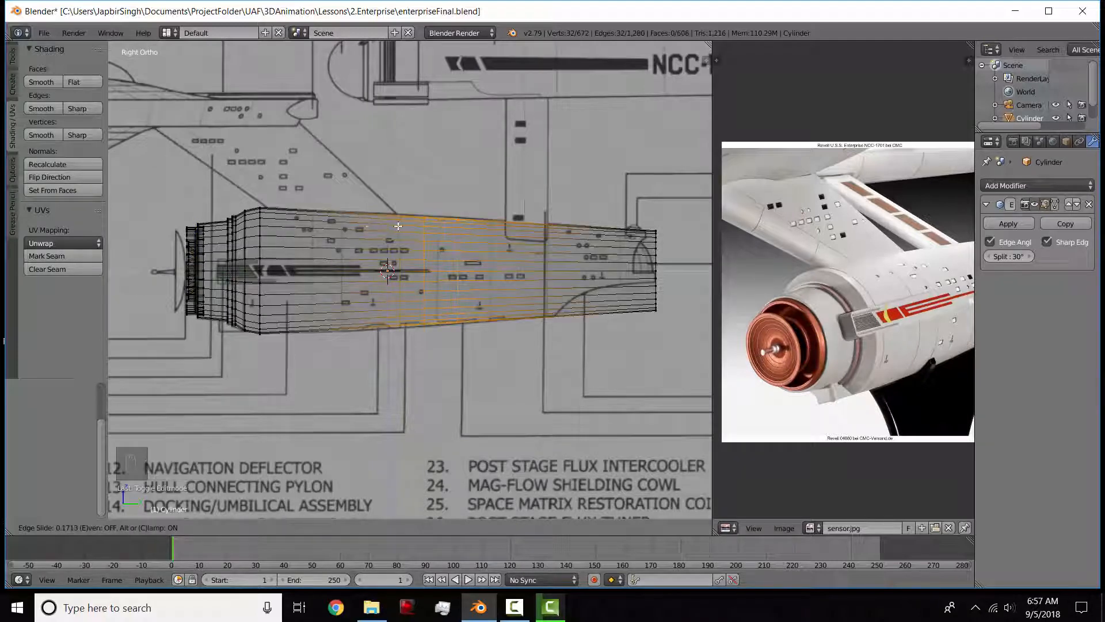
pyautogui.click(295, 228)
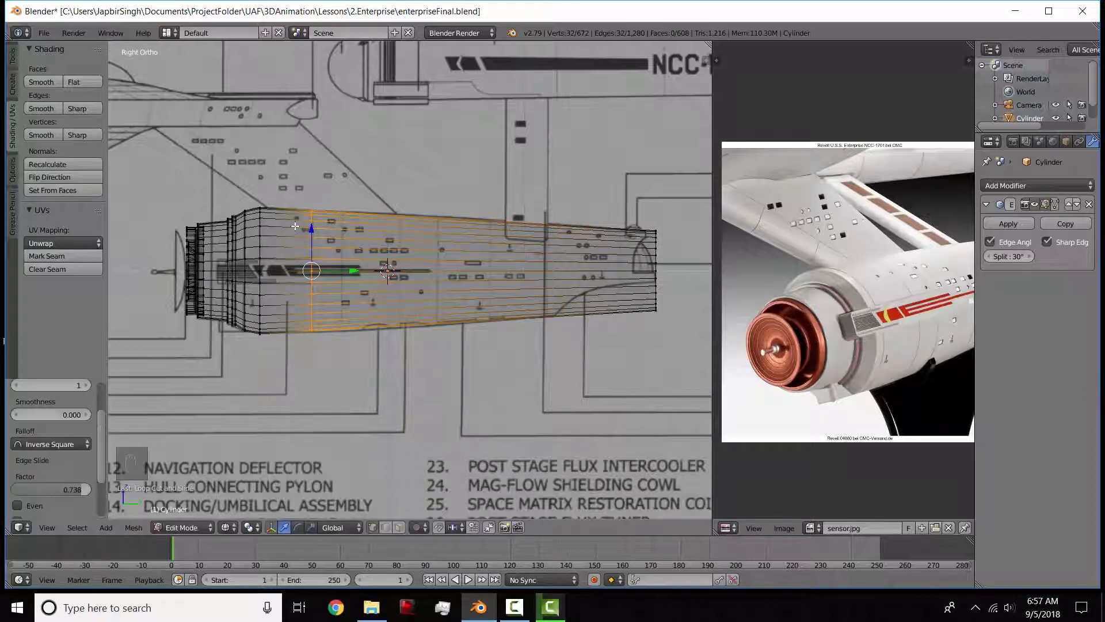
# Add one loop cut around the hull section behind the front ring and slide it by a factor of 0.350, onto the blueprint sensor housing's front edge.
pyautogui.scroll(3, 293, 258)
pyautogui.scroll(5, 399, 295)
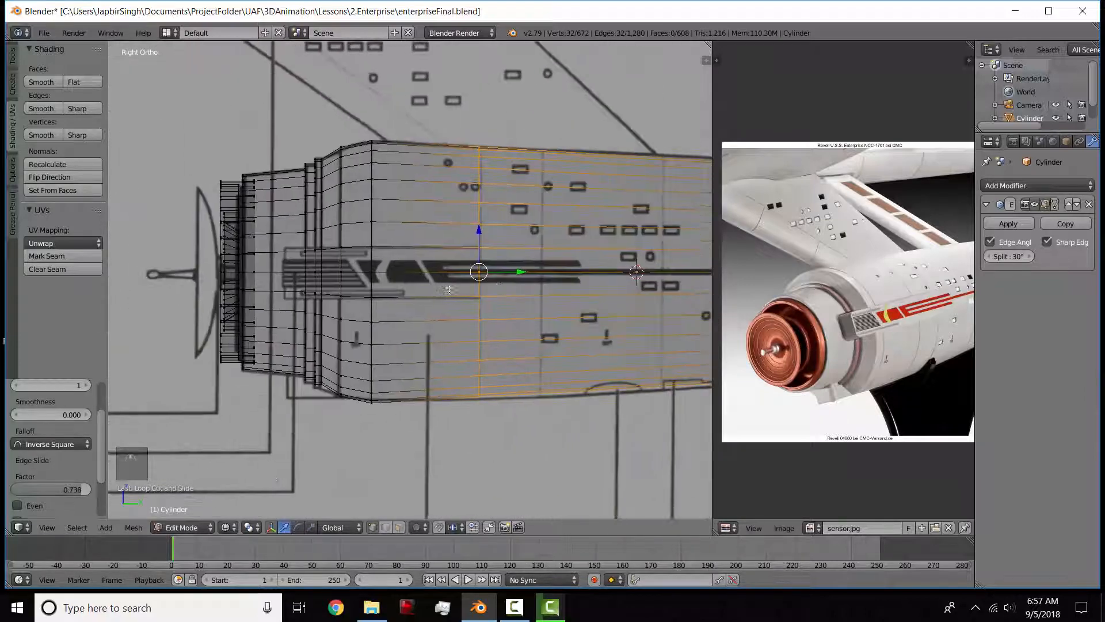
pyautogui.press('z')
pyautogui.press('z')
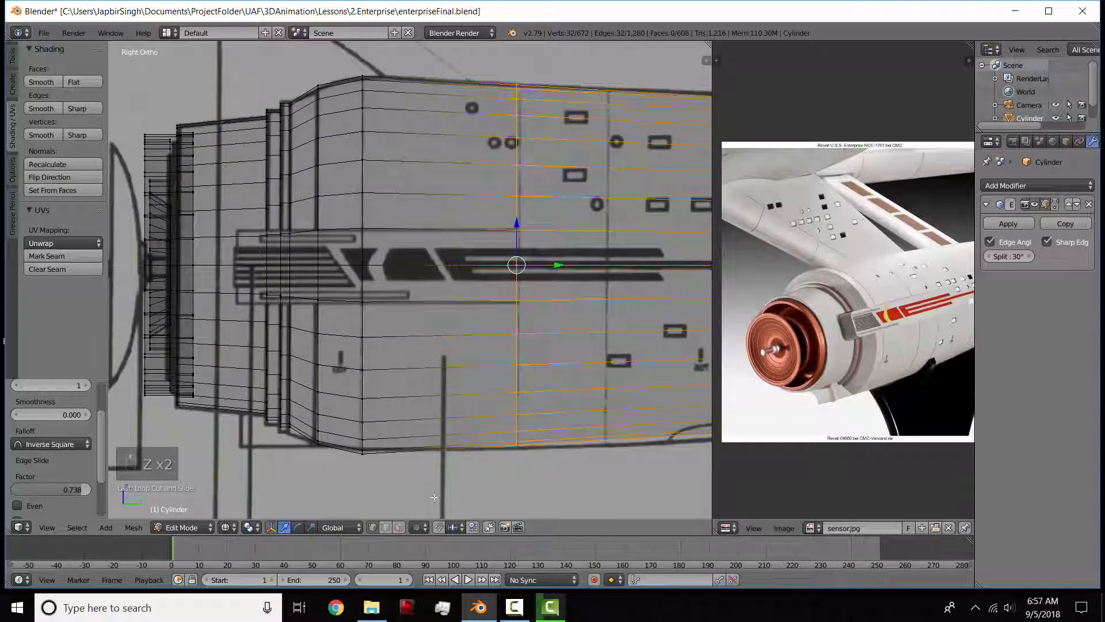
pyautogui.press('a')
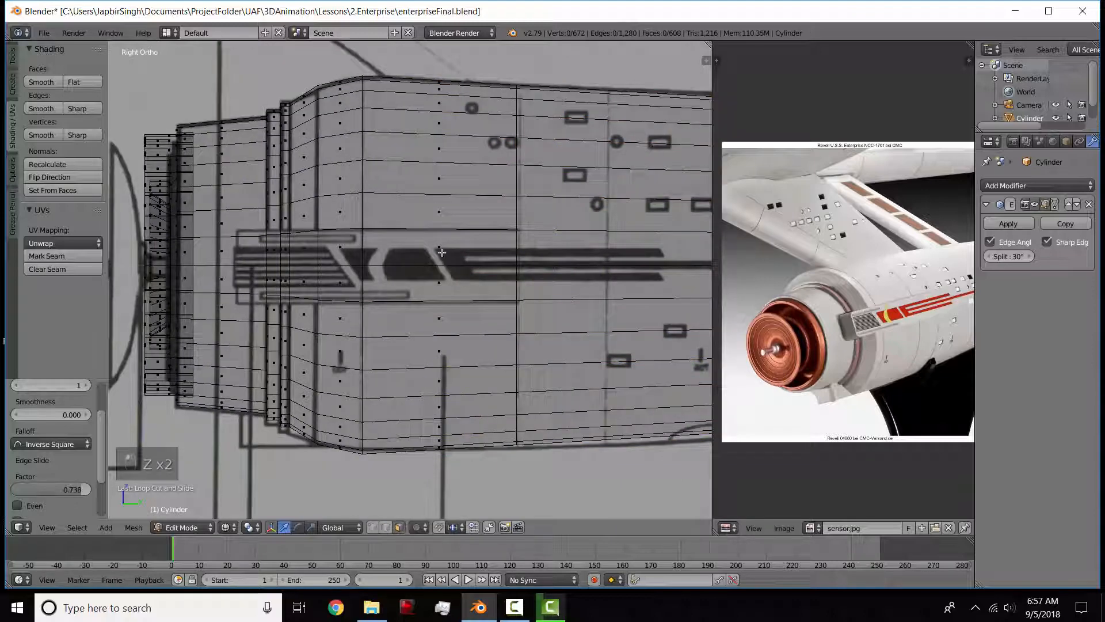
pyautogui.press('z')
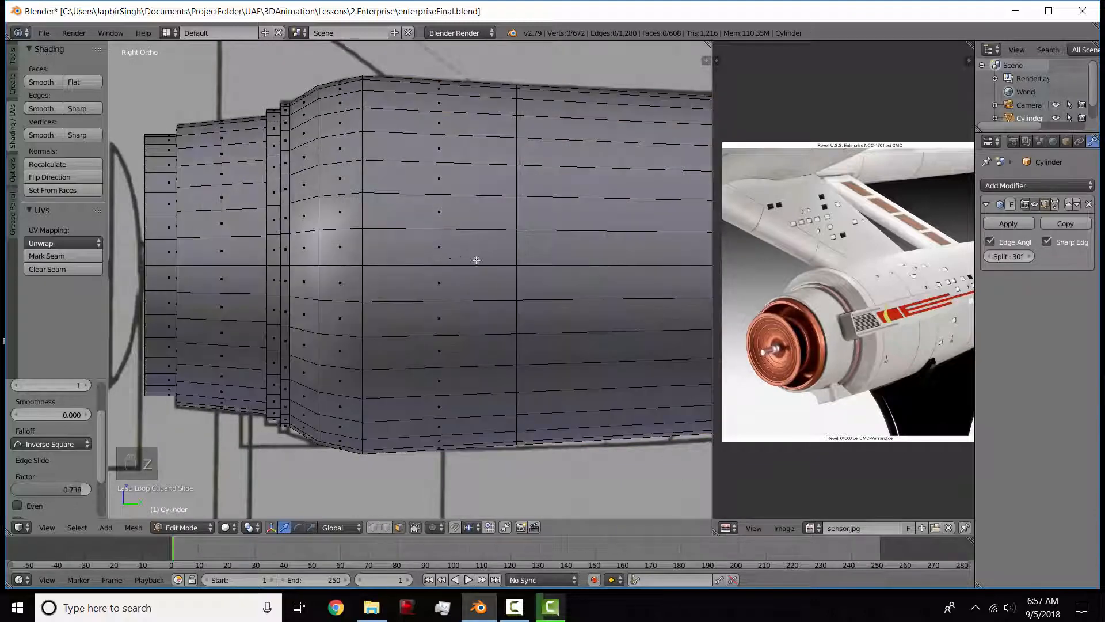
pyautogui.press('z')
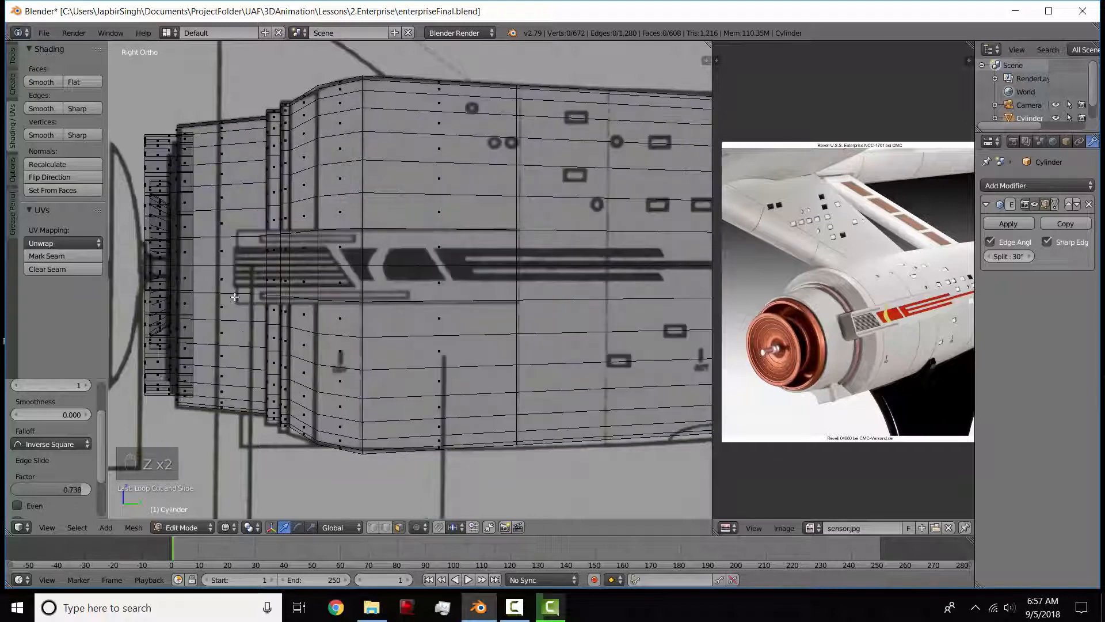
pyautogui.hotkey('ctrl', 'r')
pyautogui.click(230, 128)
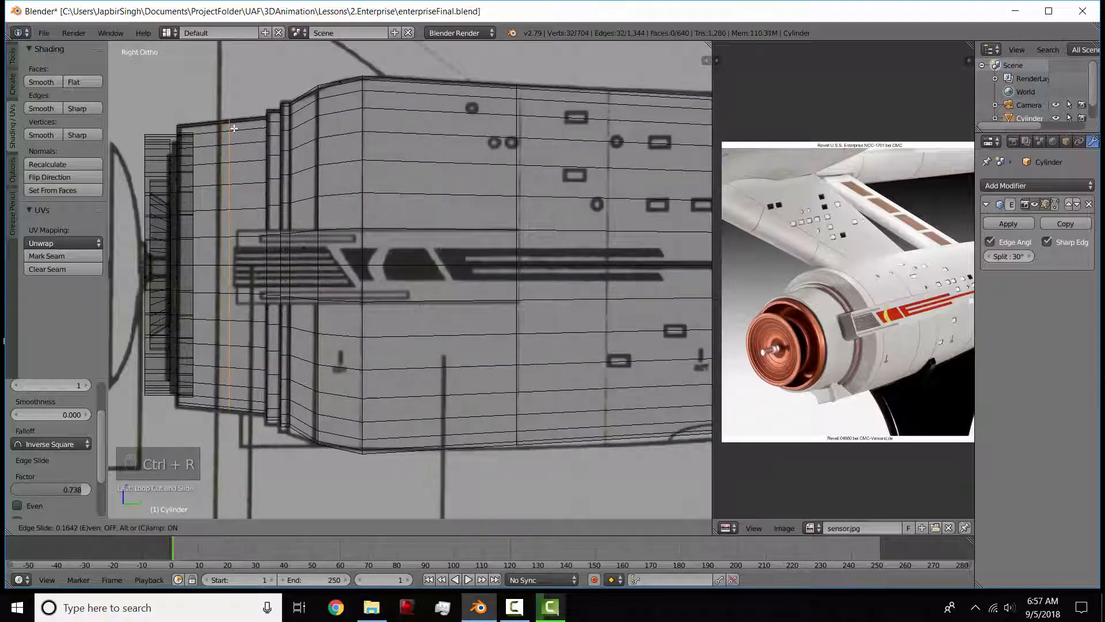
pyautogui.click(241, 128)
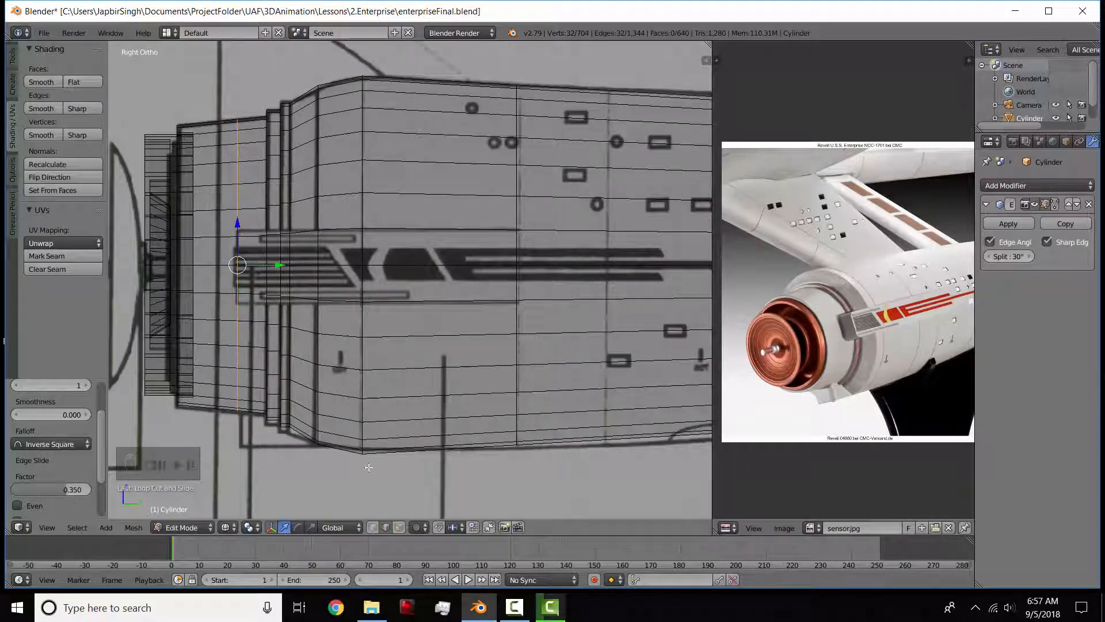
# Switch to face selection and show the hull in solid shading from the side with nothing selected.
pyautogui.click(400, 528)
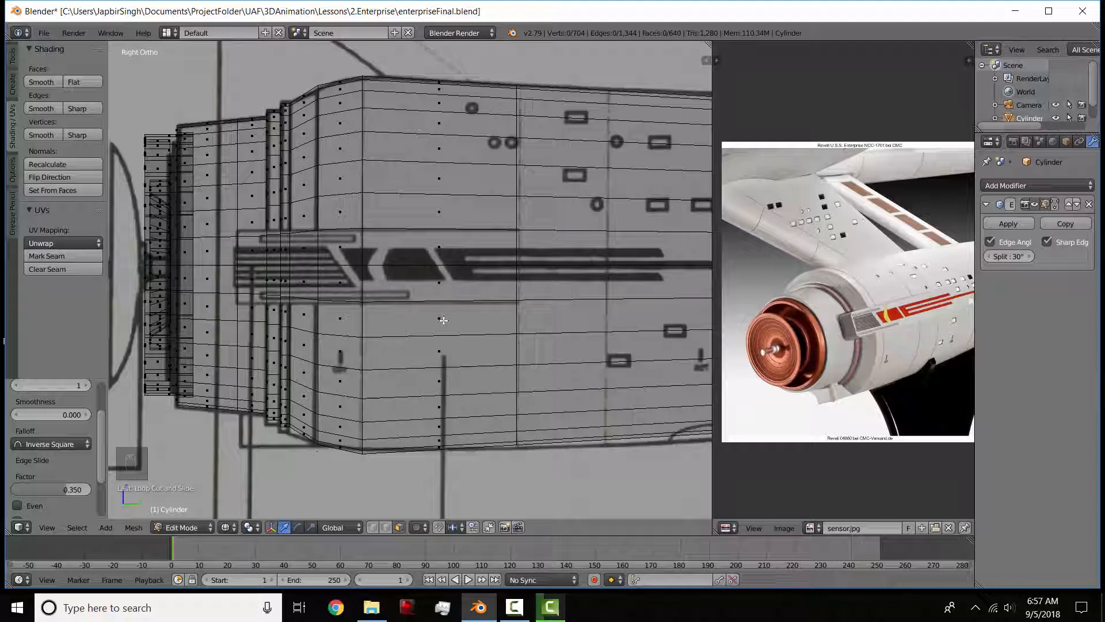
pyautogui.rightClick(439, 286)
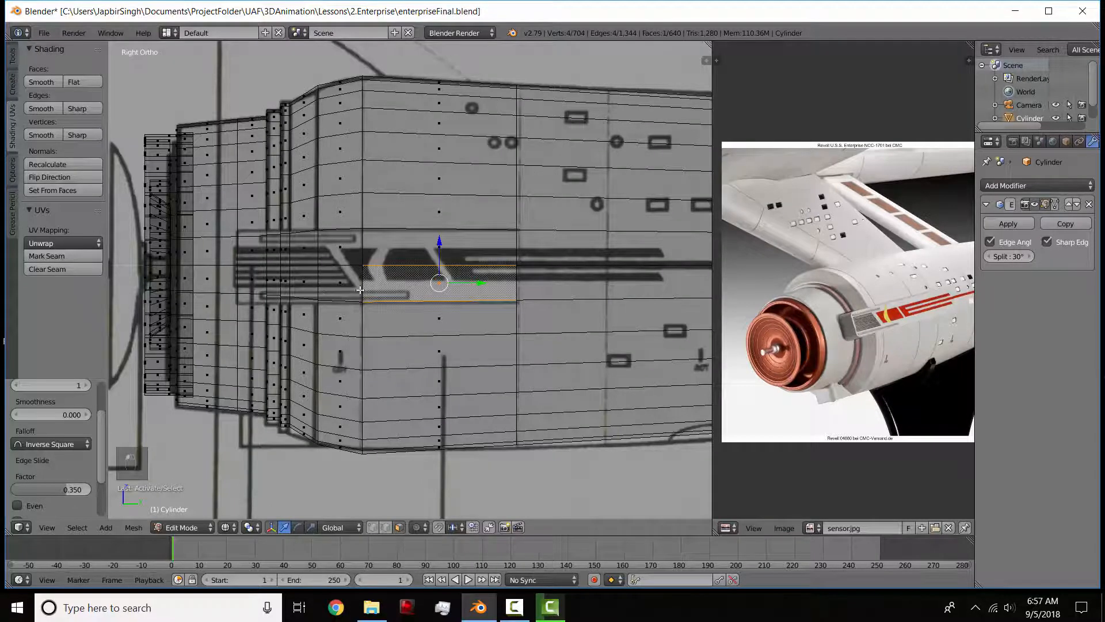
pyautogui.moveTo(361, 290)
pyautogui.mouseDown(button='middle')
pyautogui.moveTo(402, 311)
pyautogui.moveTo(518, 305)
pyautogui.moveTo(403, 270)
pyautogui.mouseUp(button='middle')
pyautogui.scroll(-5, 403, 311)
pyautogui.press('z')
pyautogui.scroll(2, 403, 271)
pyautogui.press('KP_3')
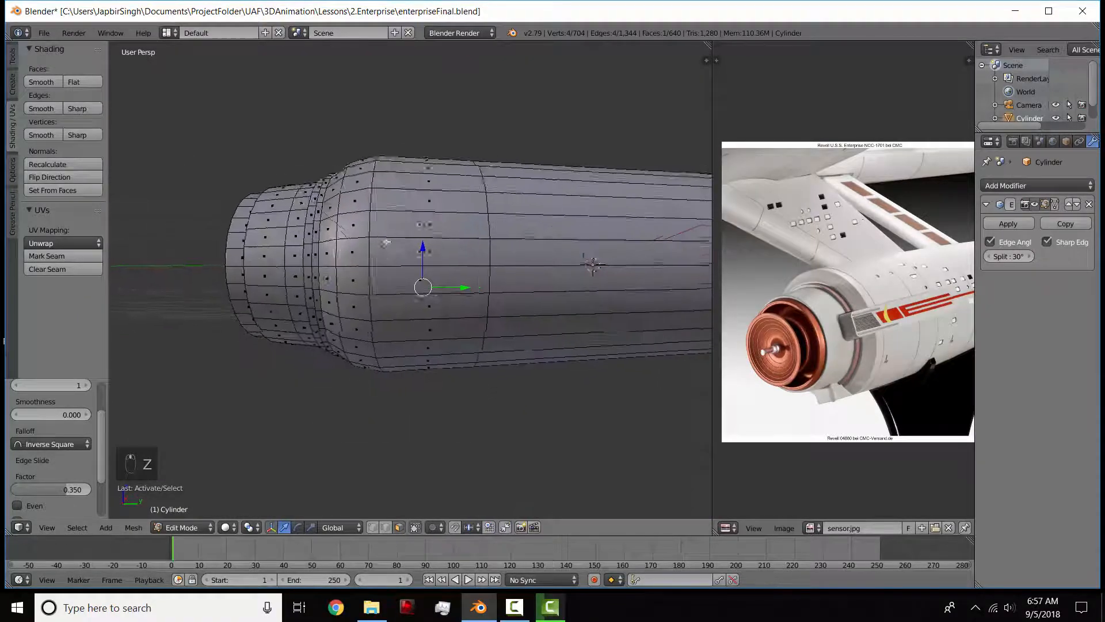
pyautogui.press('z')
pyautogui.scroll(3, 403, 242)
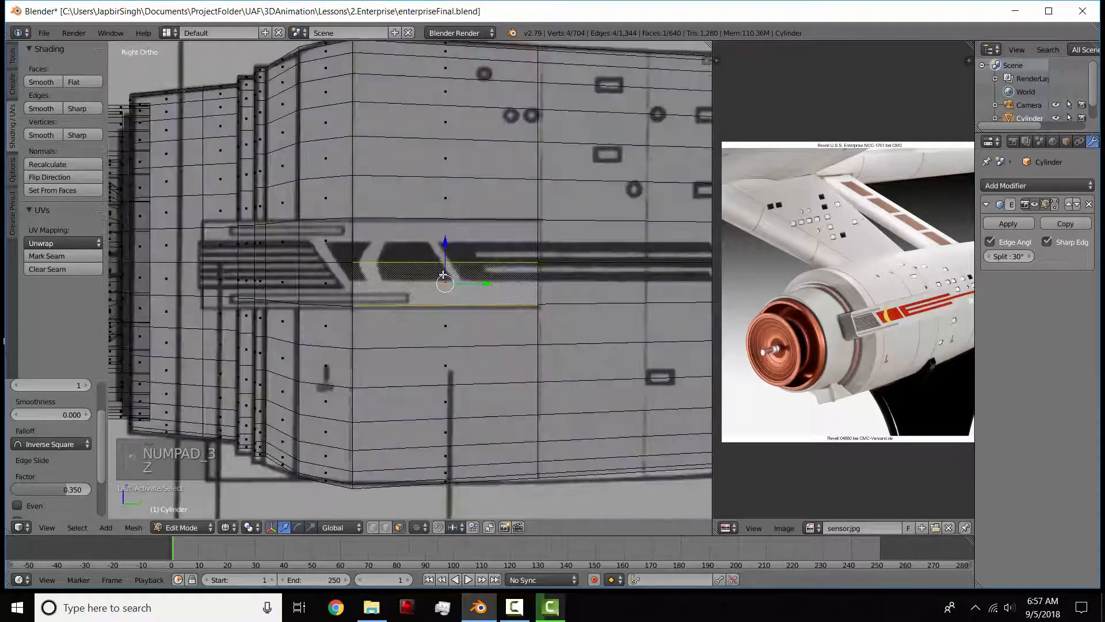
pyautogui.press('z')
pyautogui.click(226, 527)
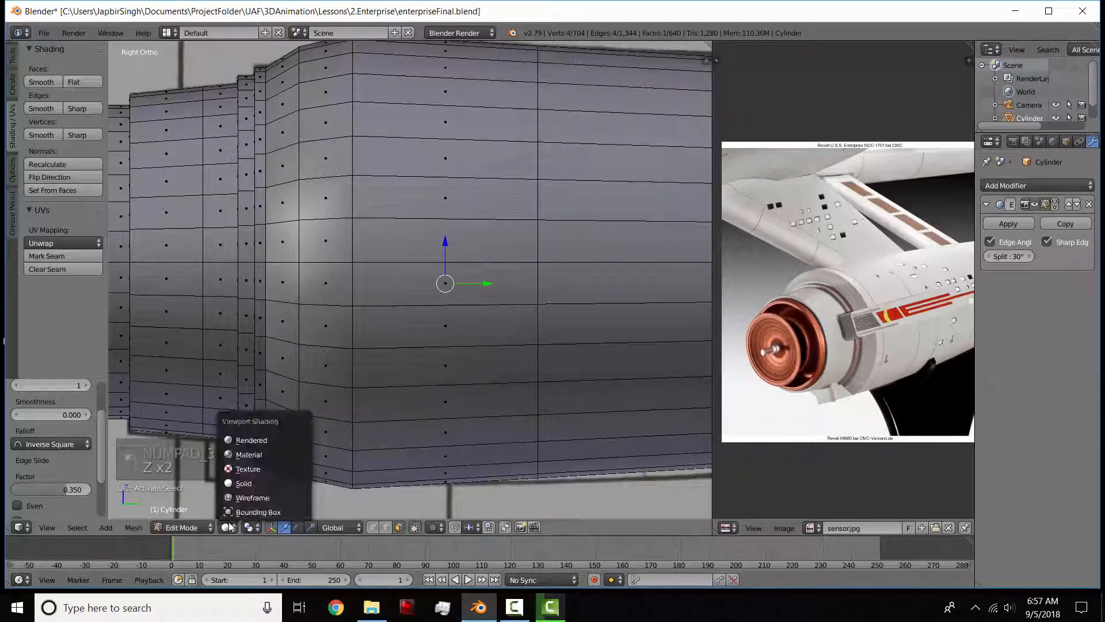
pyautogui.press('a')
pyautogui.moveTo(442, 293); pyautogui.dragTo(429, 338, button='middle')
pyautogui.press('z')
pyautogui.press('z')
pyautogui.press('KP_3')
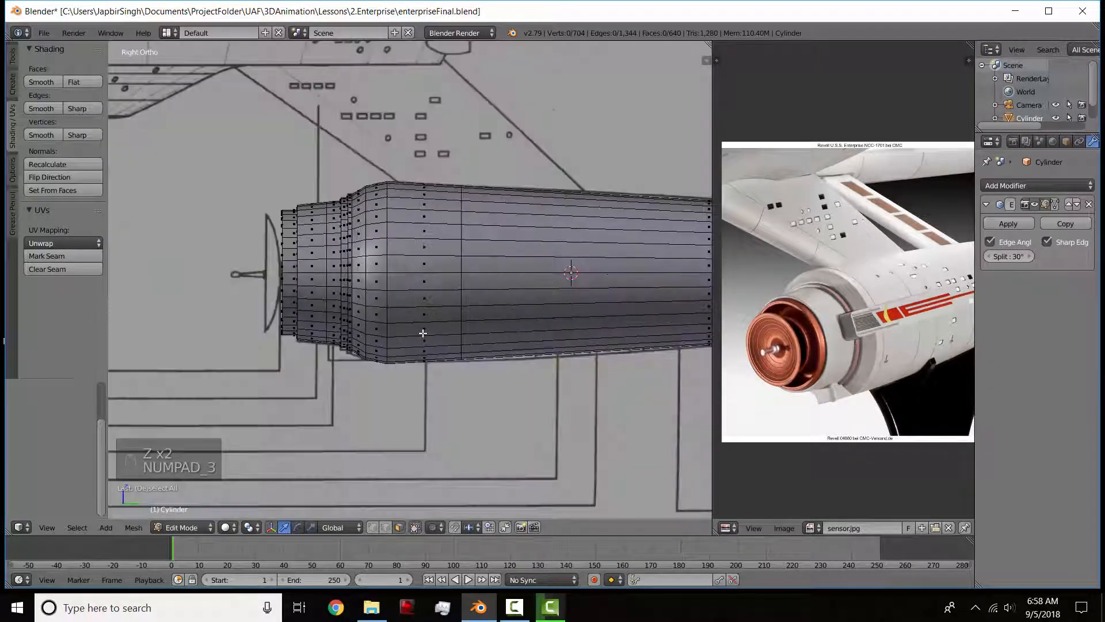
pyautogui.scroll(4, 426, 323)
pyautogui.rightClick(425, 287)
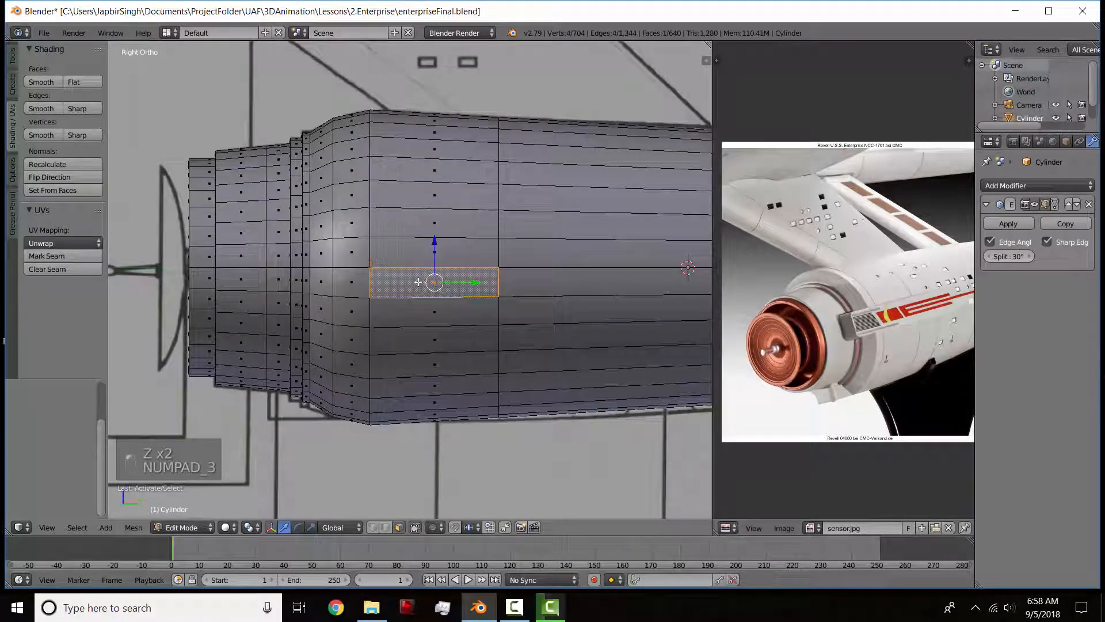
pyautogui.keyDown('shift'); pyautogui.rightClick(407, 253); pyautogui.keyUp('shift')
pyautogui.keyDown('shift'); pyautogui.rightClick(358, 254); pyautogui.keyUp('shift')
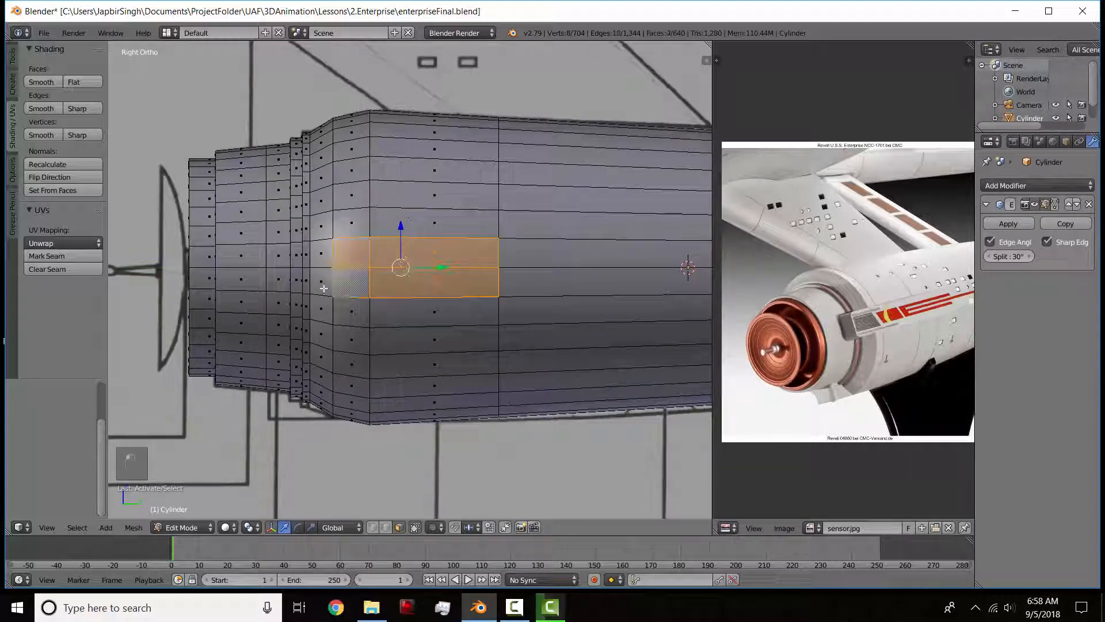
pyautogui.press('a')
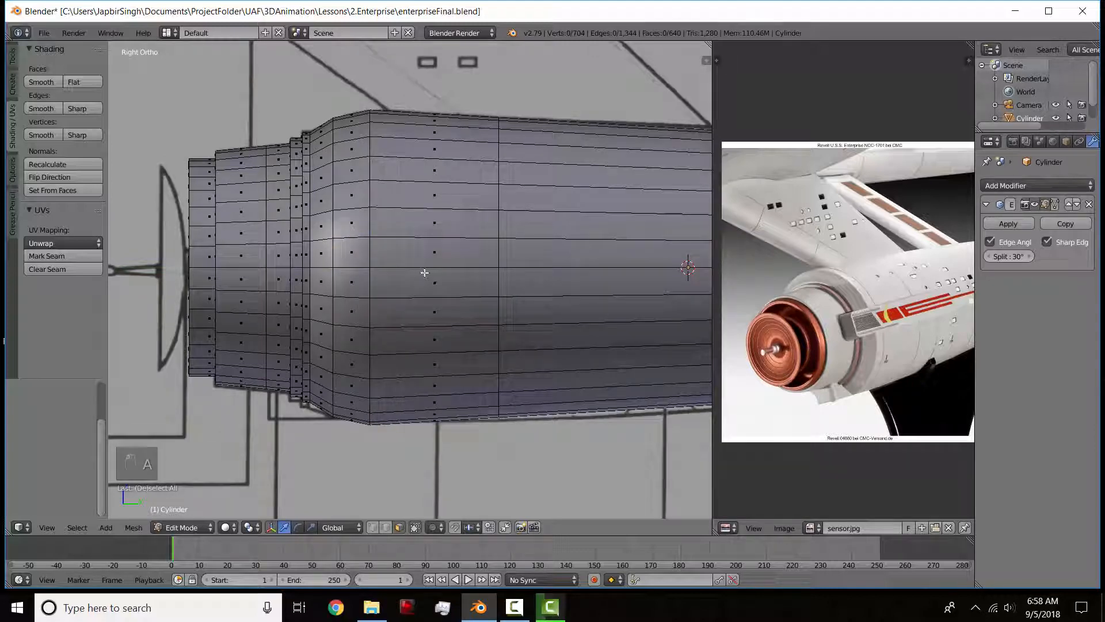
# Circle-select the two rows of side faces along the centre line, from the new front loop back to the first panel-line loop.
pyautogui.press('c')
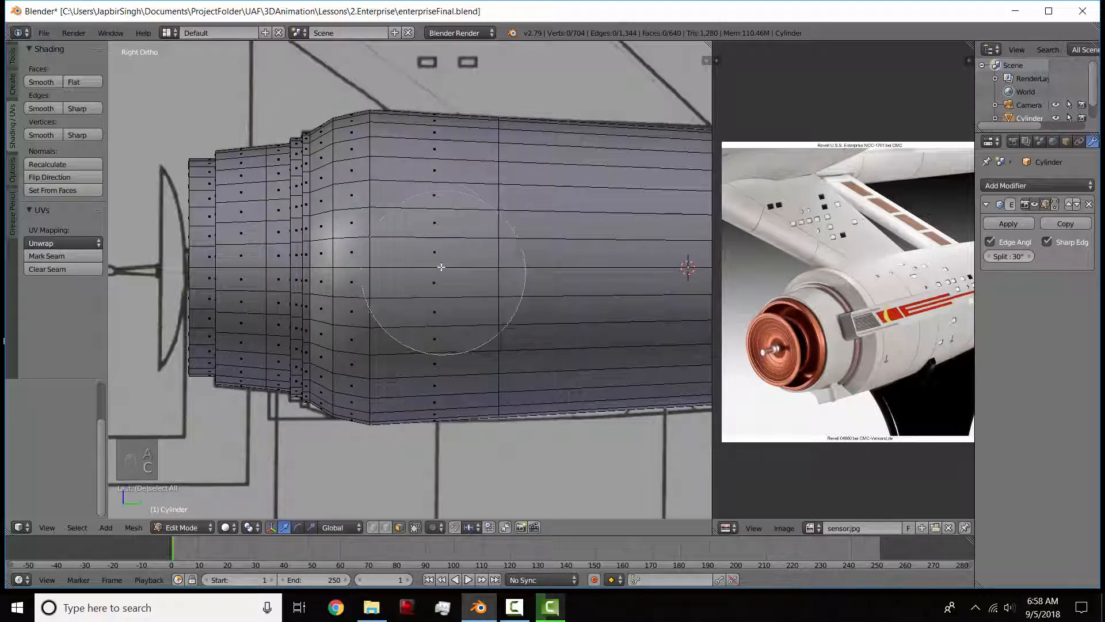
pyautogui.scroll(8, 441, 267)
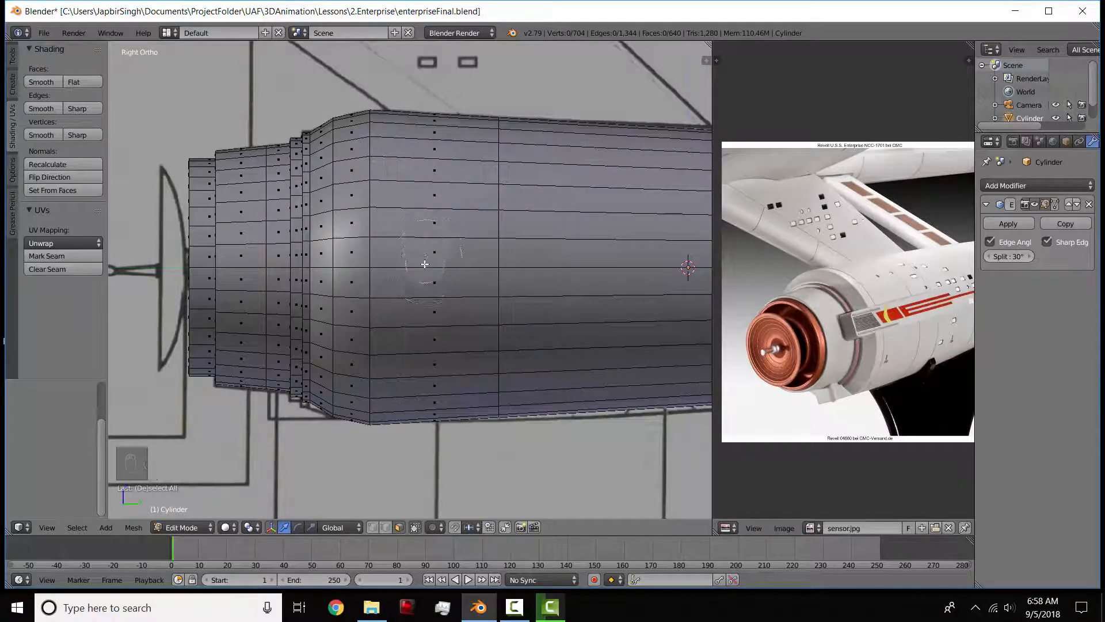
pyautogui.scroll(3, 425, 264)
pyautogui.moveTo(438, 265); pyautogui.dragTo(303, 269)
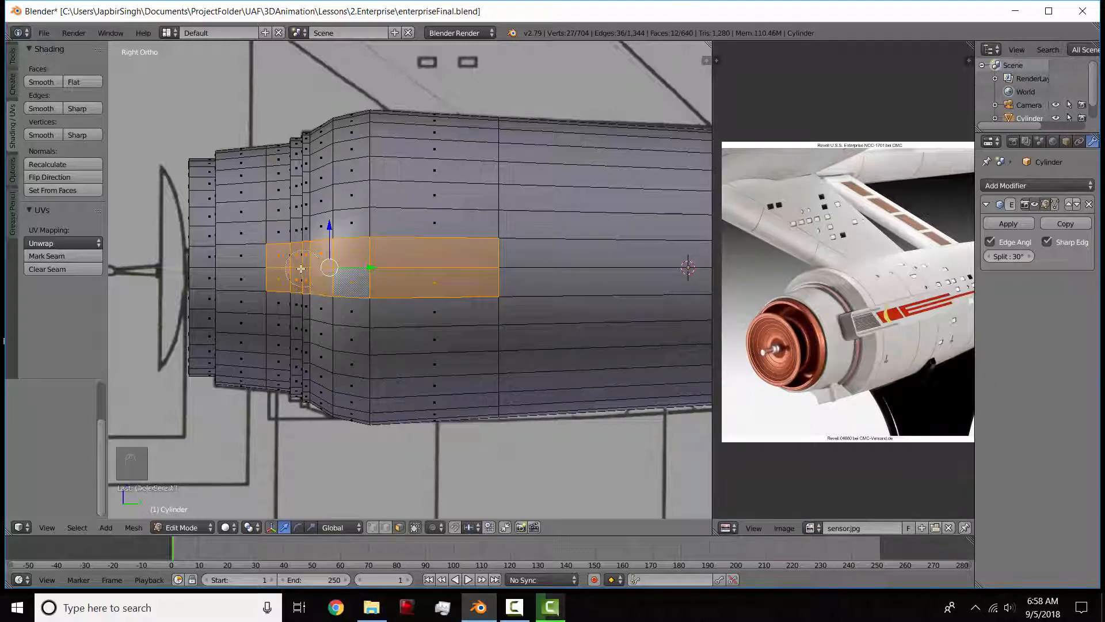
pyautogui.press('Escape')
# Add the missed narrow faces at the hull's ring steps to the selection and delete all selected faces to open a side slot.
pyautogui.scroll(6, 373, 259)
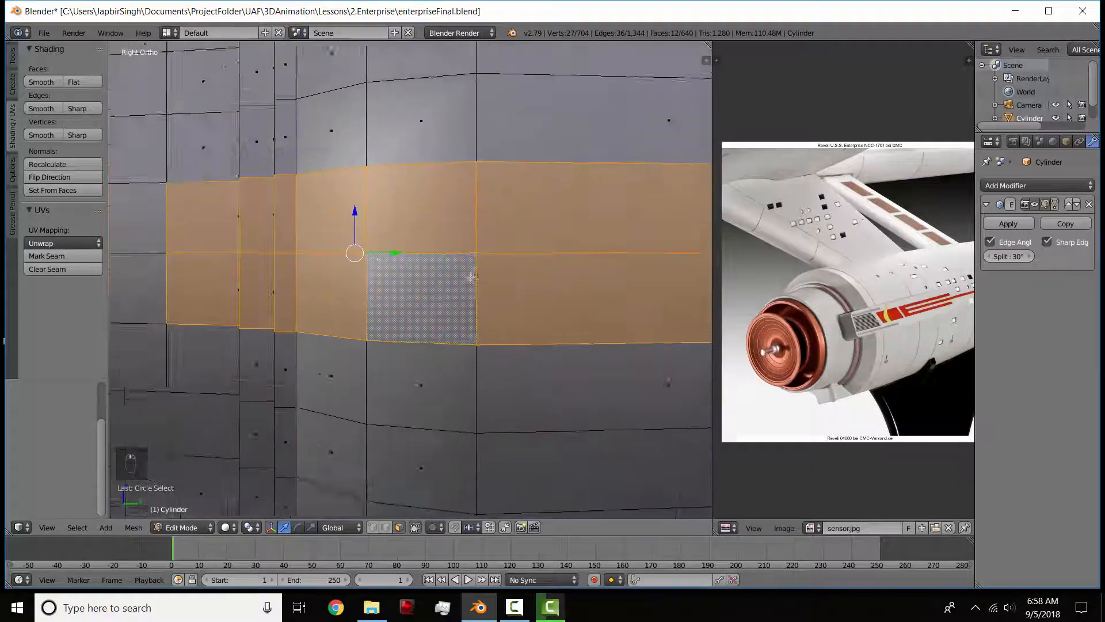
pyautogui.moveTo(397, 243)
pyautogui.mouseDown(button='middle')
pyautogui.moveTo(518, 291)
pyautogui.moveTo(548, 290)
pyautogui.moveTo(518, 287)
pyautogui.mouseUp(button='middle')
pyautogui.scroll(-5, 409, 246)
pyautogui.scroll(4, 548, 289)
pyautogui.scroll(-3, 518, 287)
pyautogui.press('c')
pyautogui.moveTo(484, 277)
pyautogui.mouseDown()
pyautogui.moveTo(452, 270)
pyautogui.moveTo(449, 297)
pyautogui.moveTo(458, 294)
pyautogui.mouseUp()
pyautogui.press('Escape')
pyautogui.scroll(-2, 461, 293)
pyautogui.scroll(-2, 461, 293)
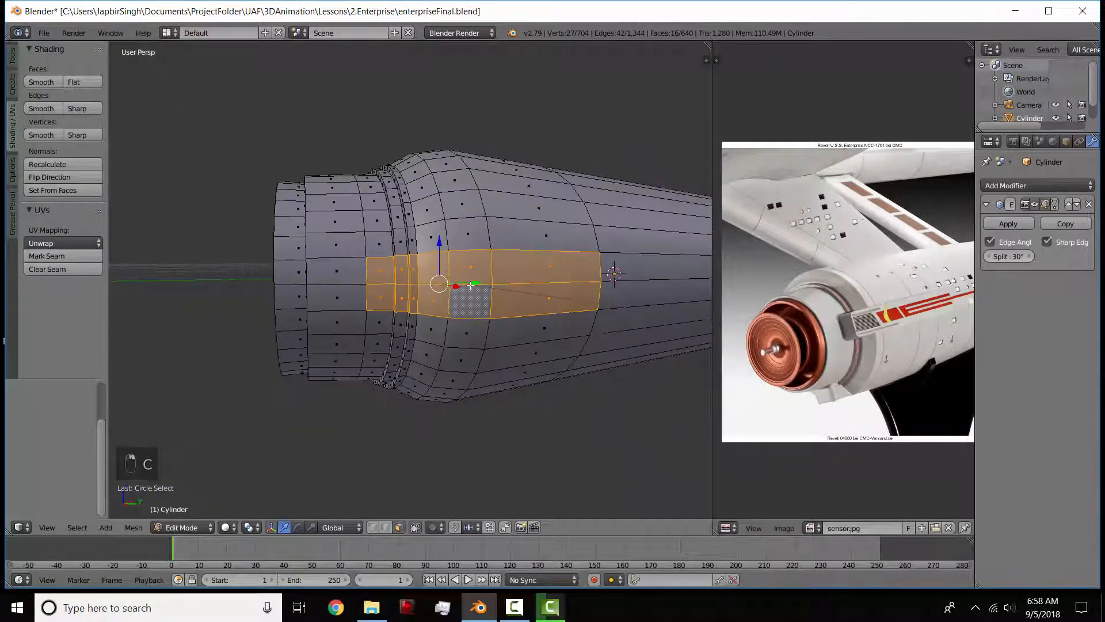
pyautogui.press('x')
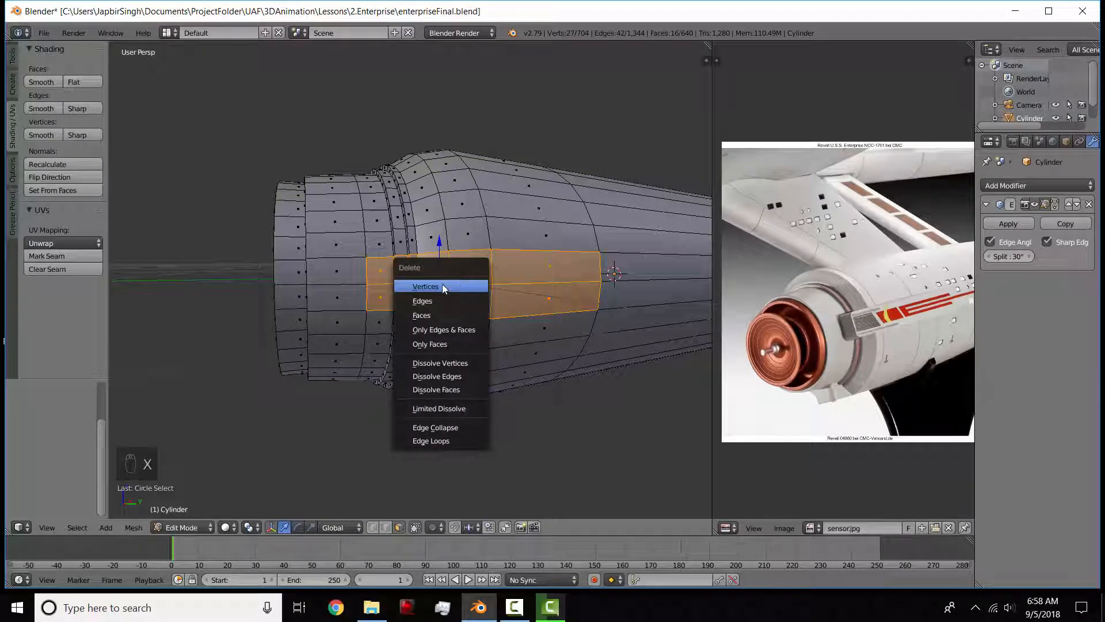
pyautogui.click(428, 315)
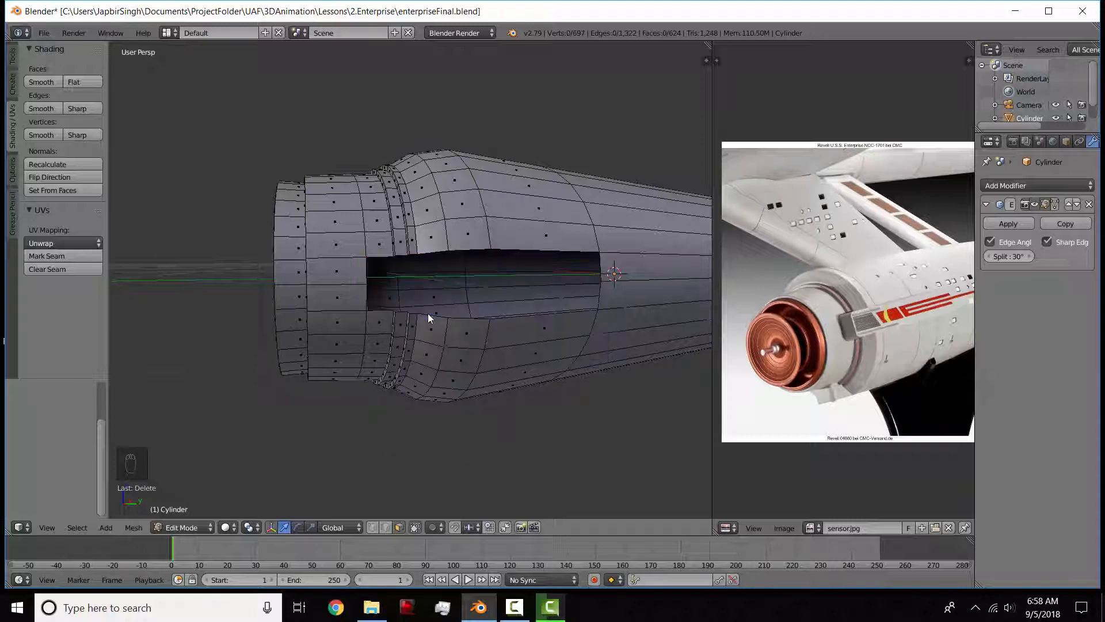
# Select the two vertical edges at the rear end of the slot and extrude them -0.685 along Y to the slot's front edge.
pyautogui.moveTo(505, 283); pyautogui.dragTo(574, 299, button='middle')
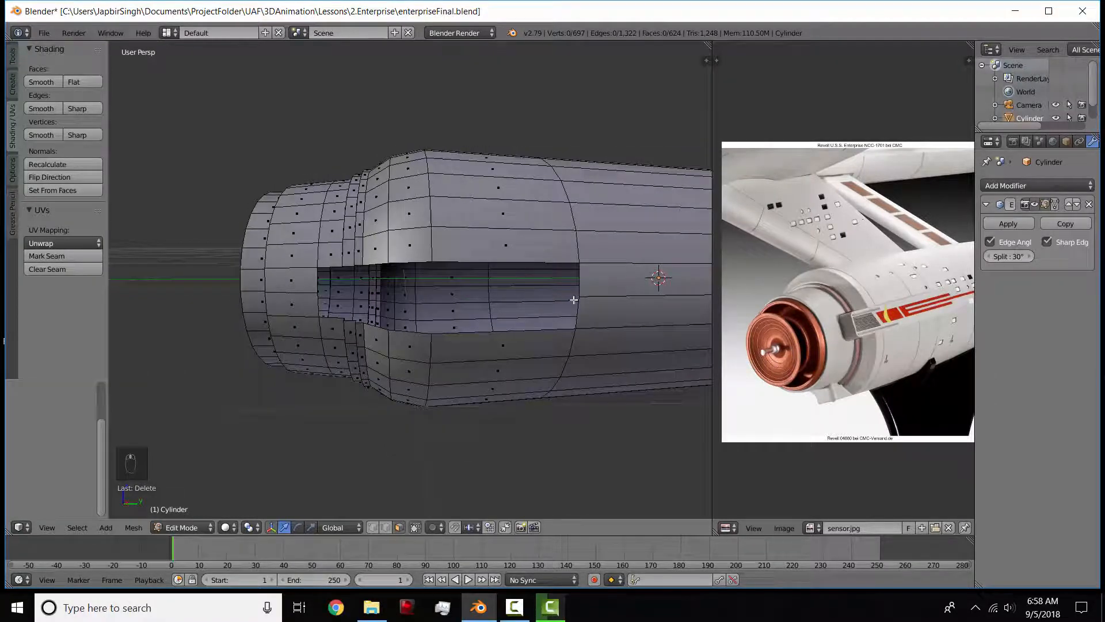
pyautogui.click(385, 528)
pyautogui.moveTo(562, 295); pyautogui.dragTo(594, 293, button='middle')
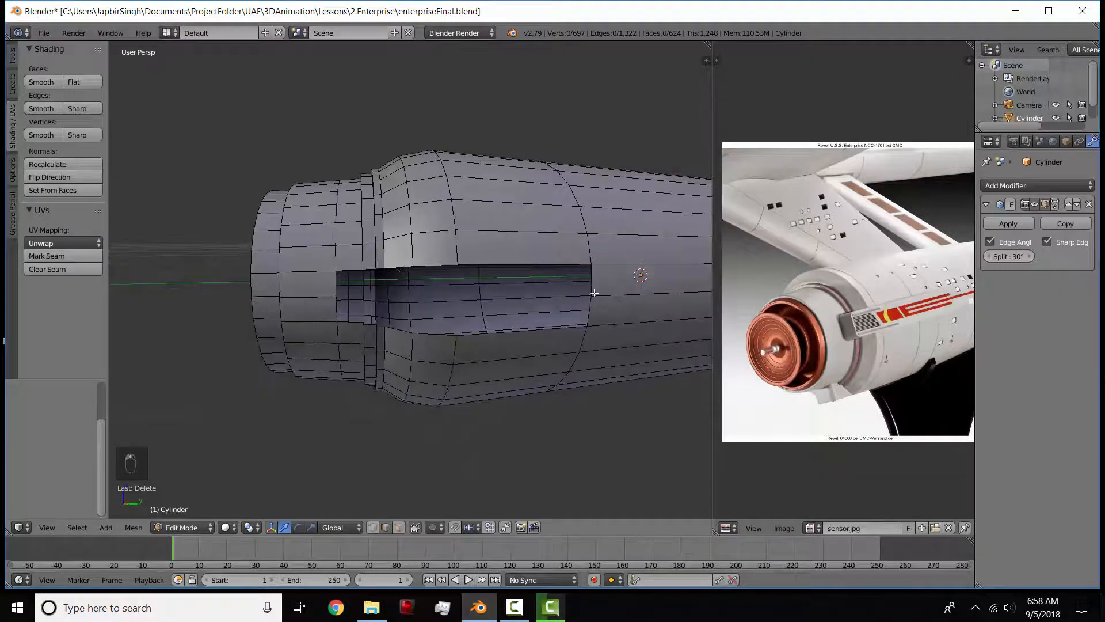
pyautogui.rightClick(592, 282)
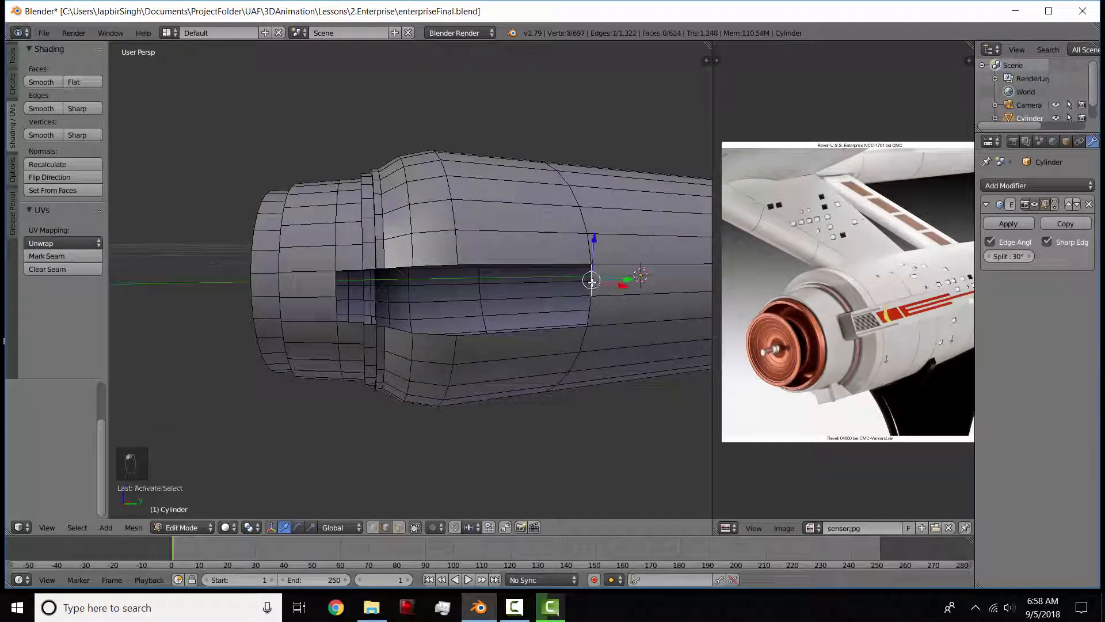
pyautogui.keyDown('shift'); pyautogui.rightClick(591, 316); pyautogui.keyUp('shift')
pyautogui.keyDown('shift'); pyautogui.rightClick(595, 285); pyautogui.keyUp('shift')
pyautogui.moveTo(574, 271); pyautogui.dragTo(542, 292, button='middle')
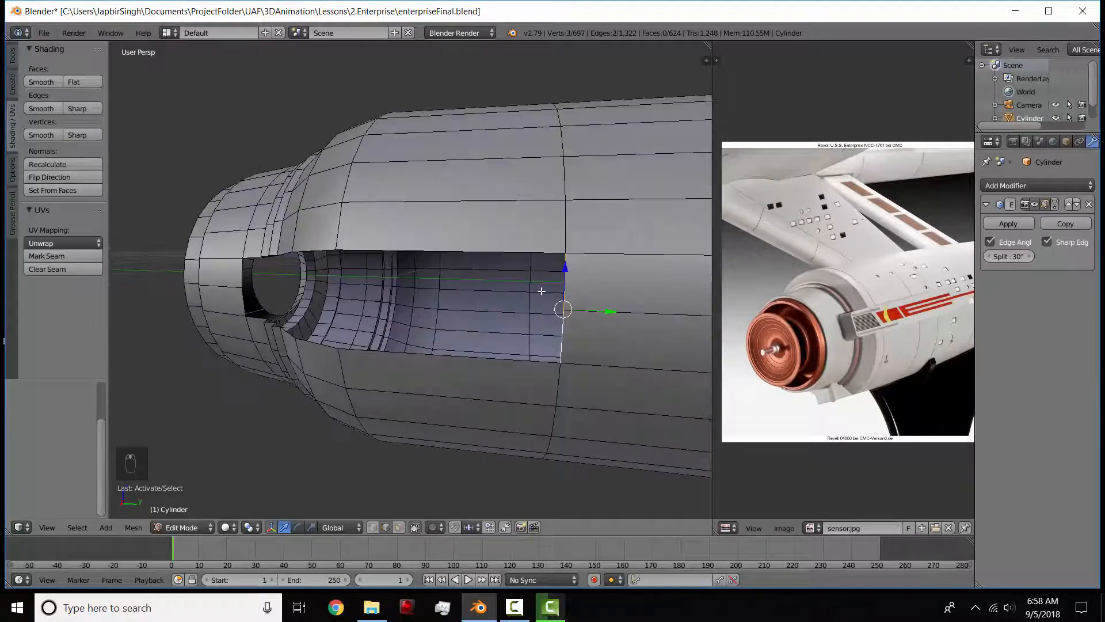
pyautogui.press('KP_3')
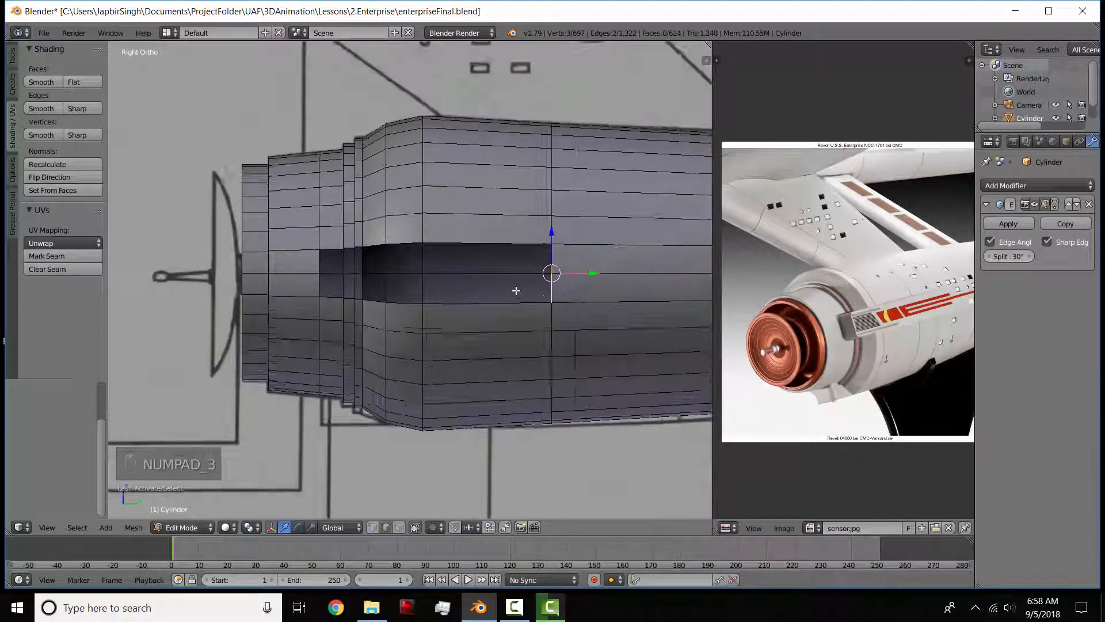
pyautogui.press('z')
pyautogui.press('z')
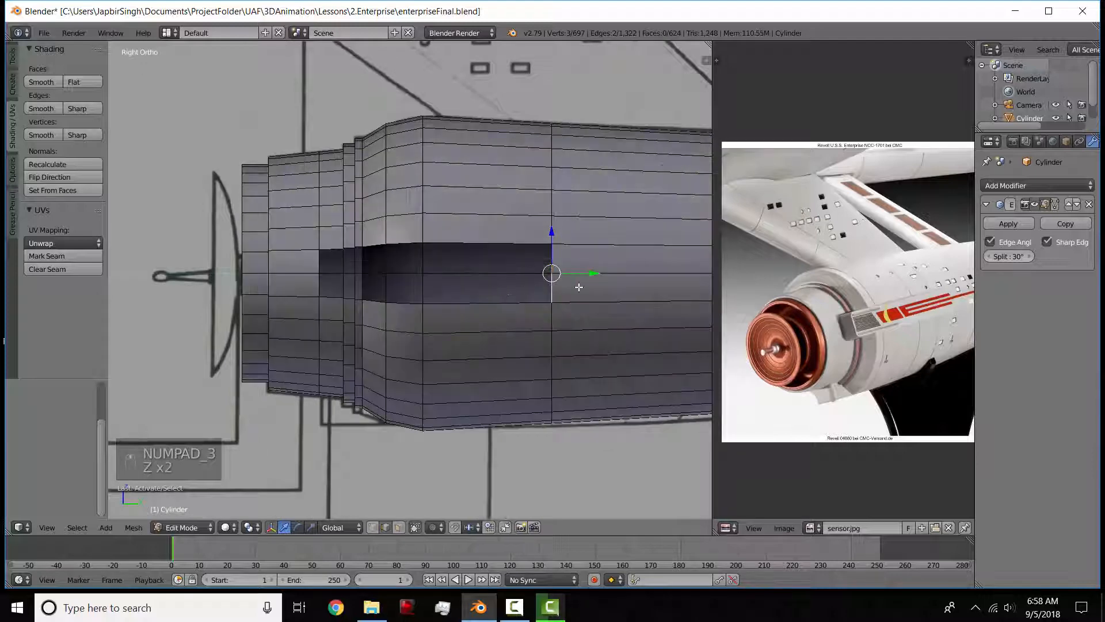
pyautogui.press('e')
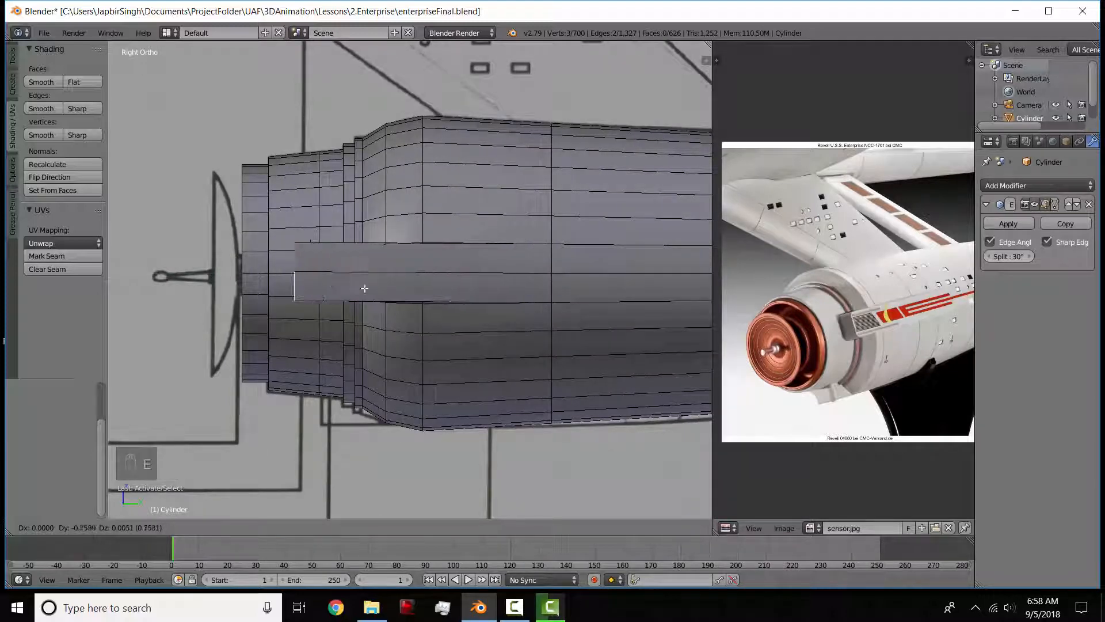
pyautogui.press('y')
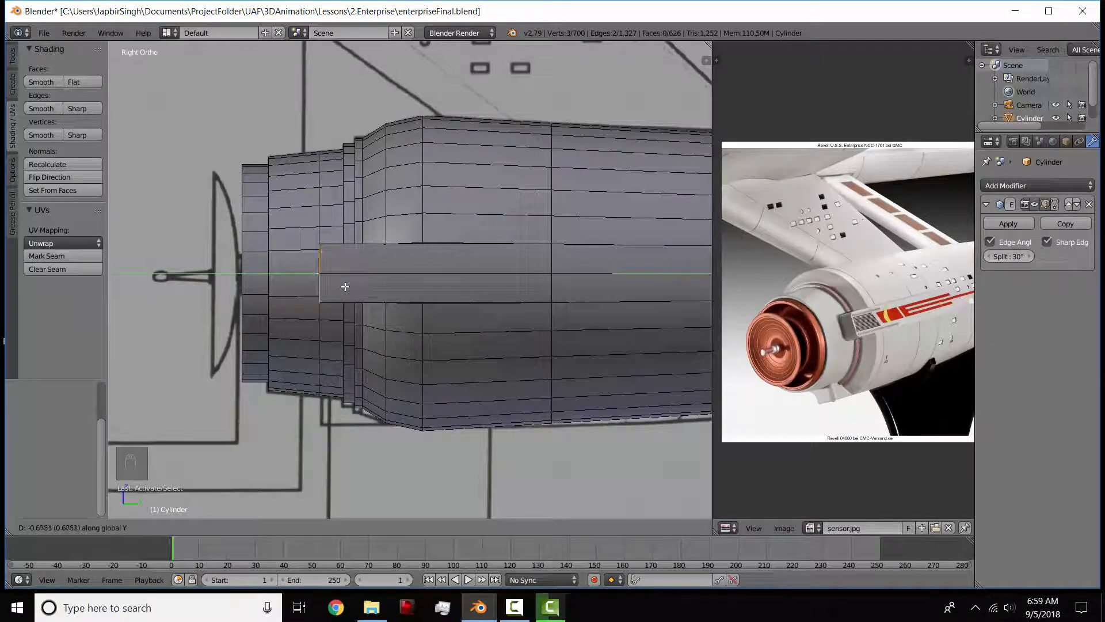
pyautogui.click(345, 286)
# Inspect the extruded strip from angled views and compare it with the sensor housing in the reference photo.
pyautogui.moveTo(345, 286); pyautogui.dragTo(443, 257, button='middle')
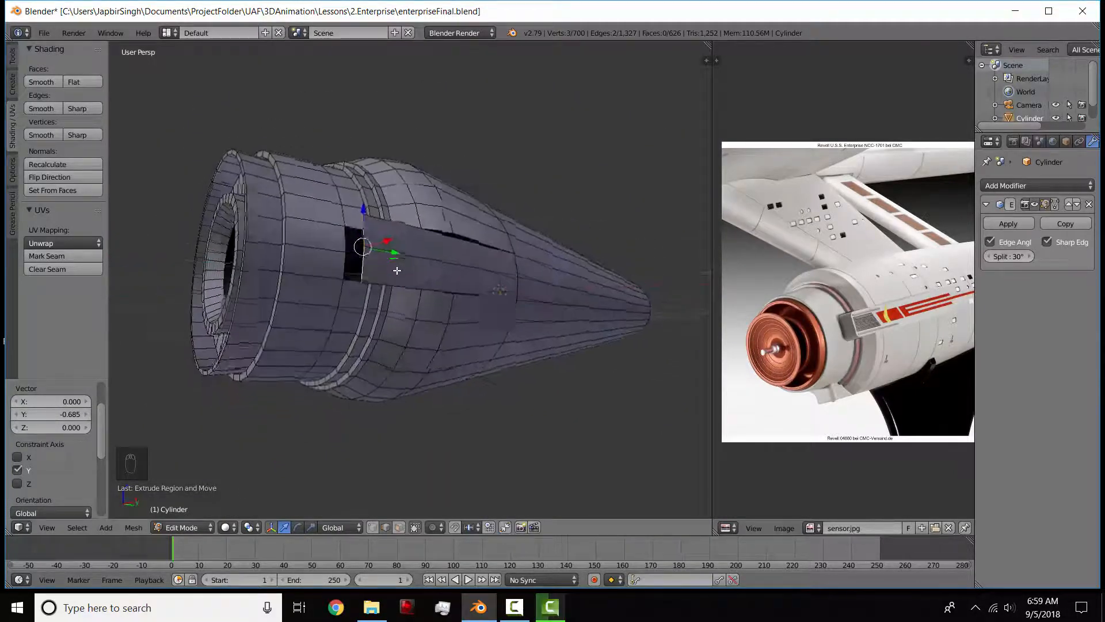
pyautogui.scroll(3, 456, 252)
pyautogui.moveTo(535, 212); pyautogui.dragTo(548, 222, button='middle')
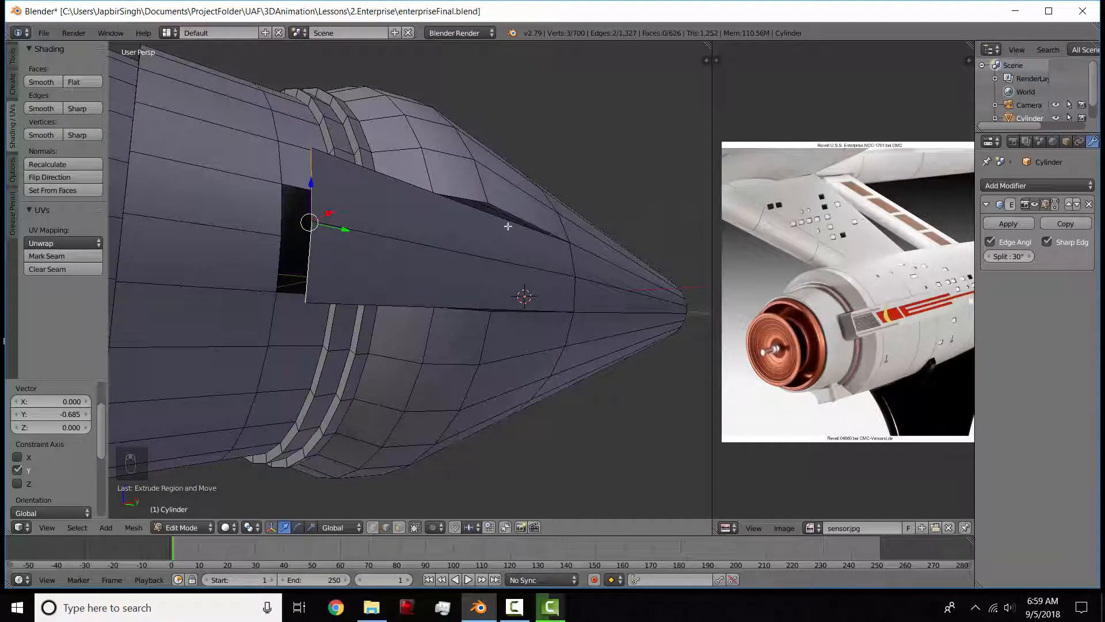
pyautogui.scroll(5, 938, 295)
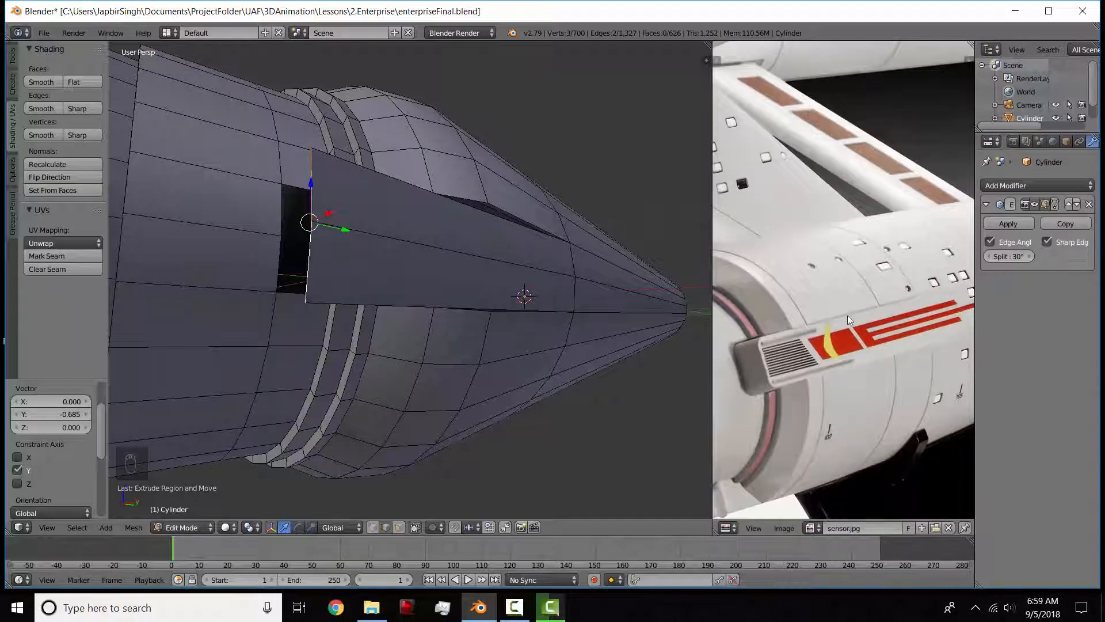
pyautogui.moveTo(496, 237); pyautogui.dragTo(343, 295, button='middle')
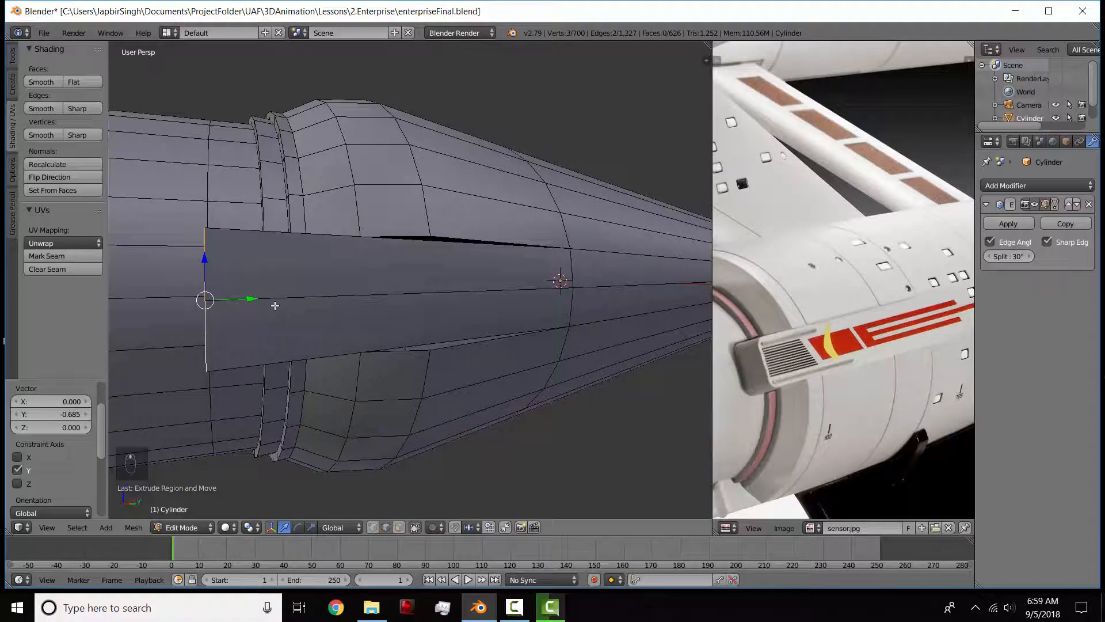
# Move the strip's front edges back along Y to the hull's widest loop and shift them slightly outward along X.
pyautogui.moveTo(261, 302); pyautogui.dragTo(468, 302)
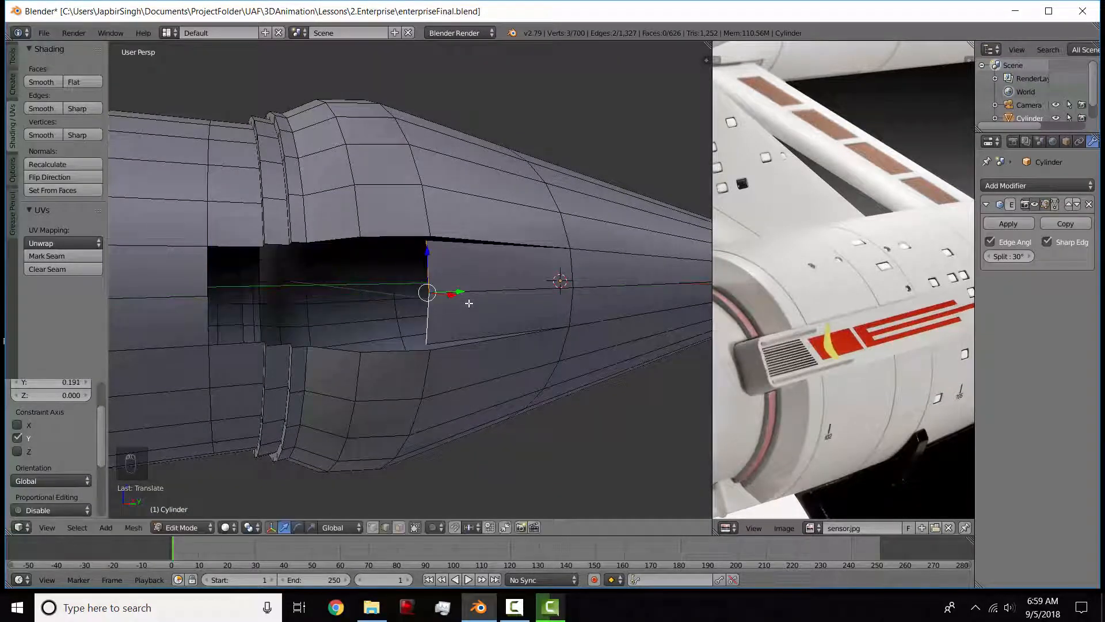
pyautogui.press('KP_3')
pyautogui.moveTo(466, 308); pyautogui.dragTo(536, 359, button='middle')
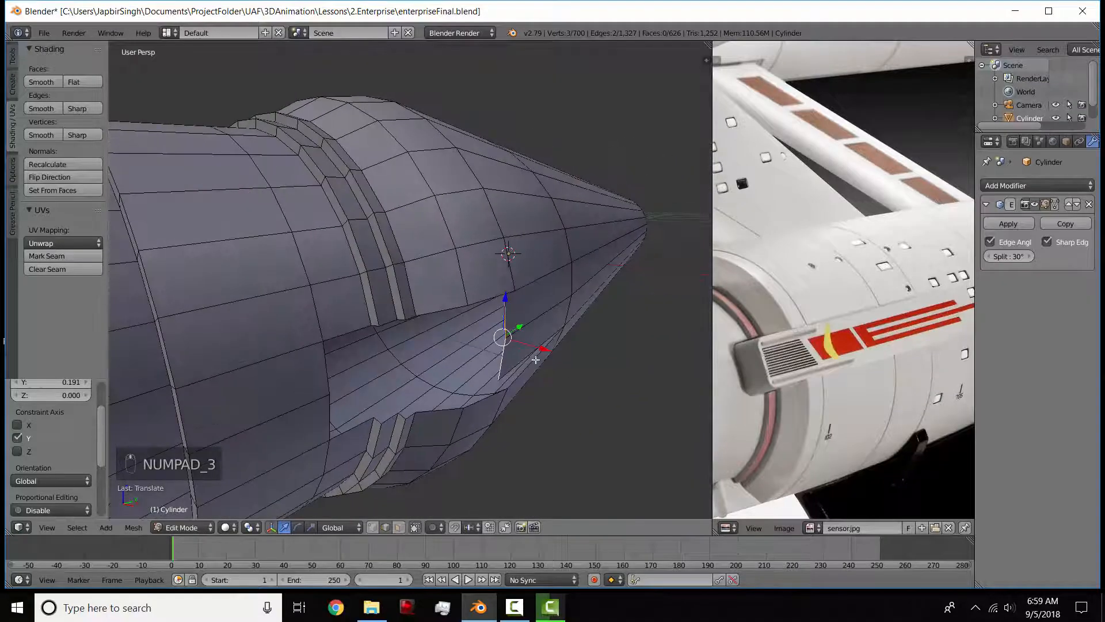
pyautogui.moveTo(542, 349); pyautogui.dragTo(561, 351)
pyautogui.moveTo(560, 352); pyautogui.dragTo(454, 345, button='middle')
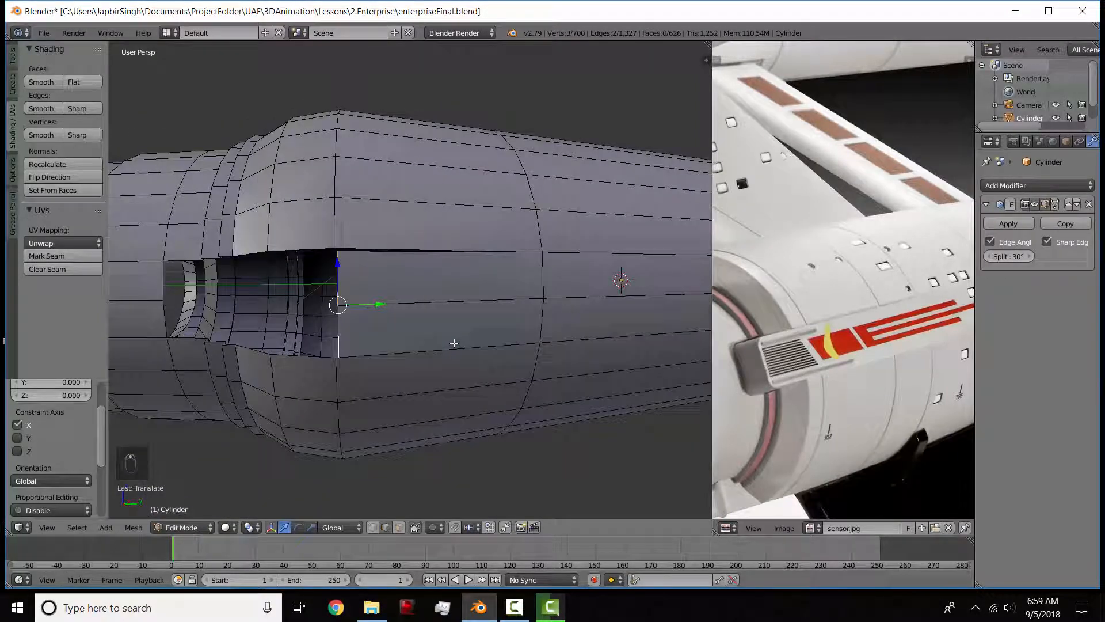
# Extrude the strip's front edges -0.310 along Y to the front edge of the side slot.
pyautogui.press('KP_3')
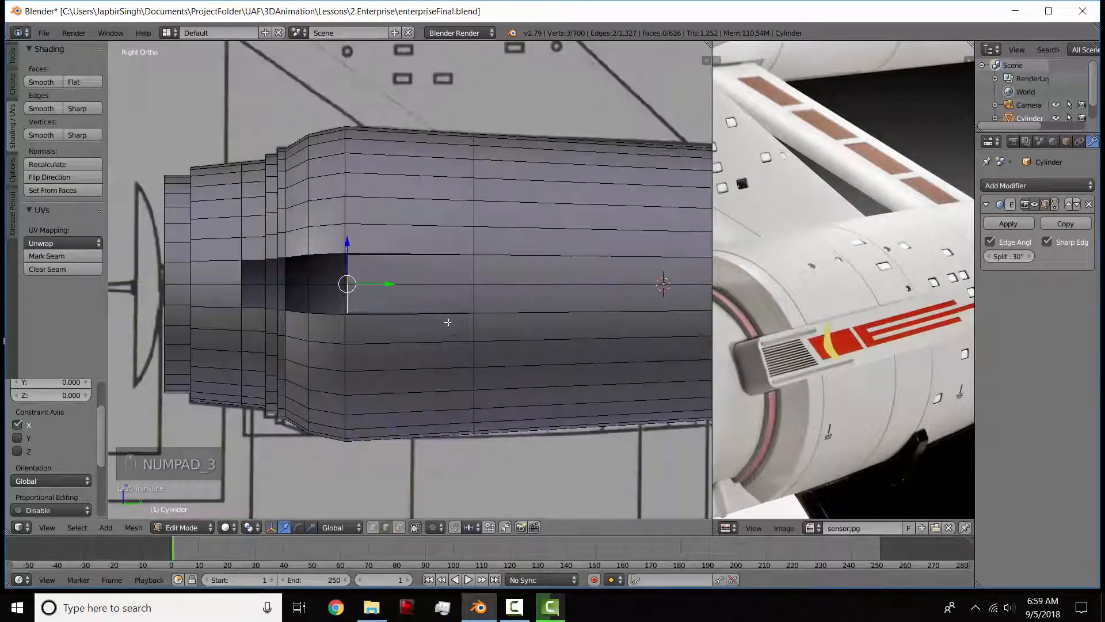
pyautogui.press('e')
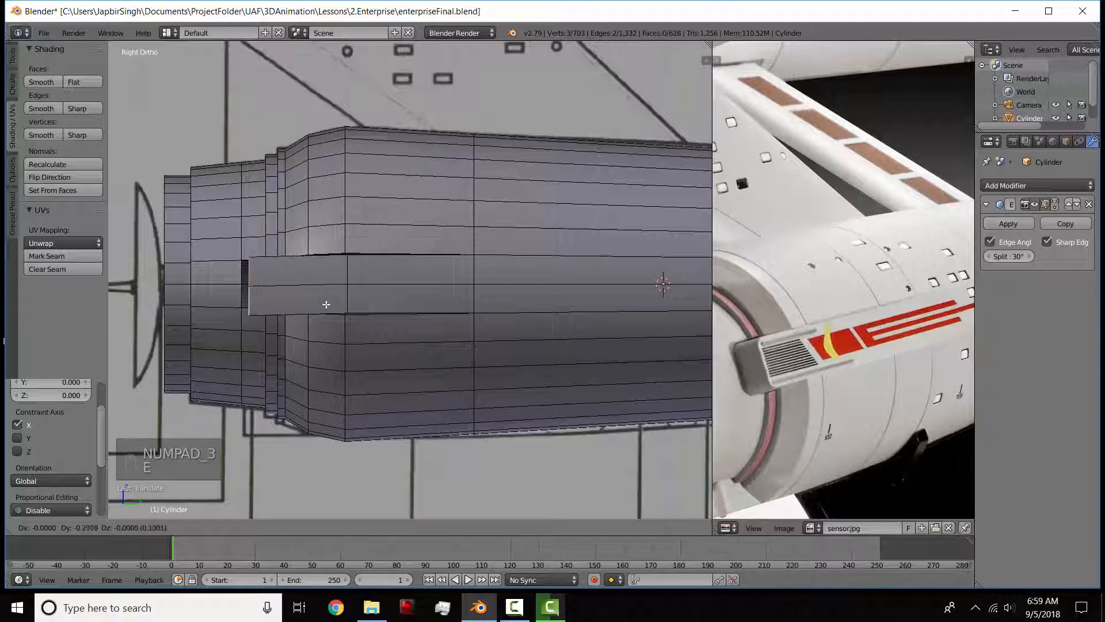
pyautogui.press('y')
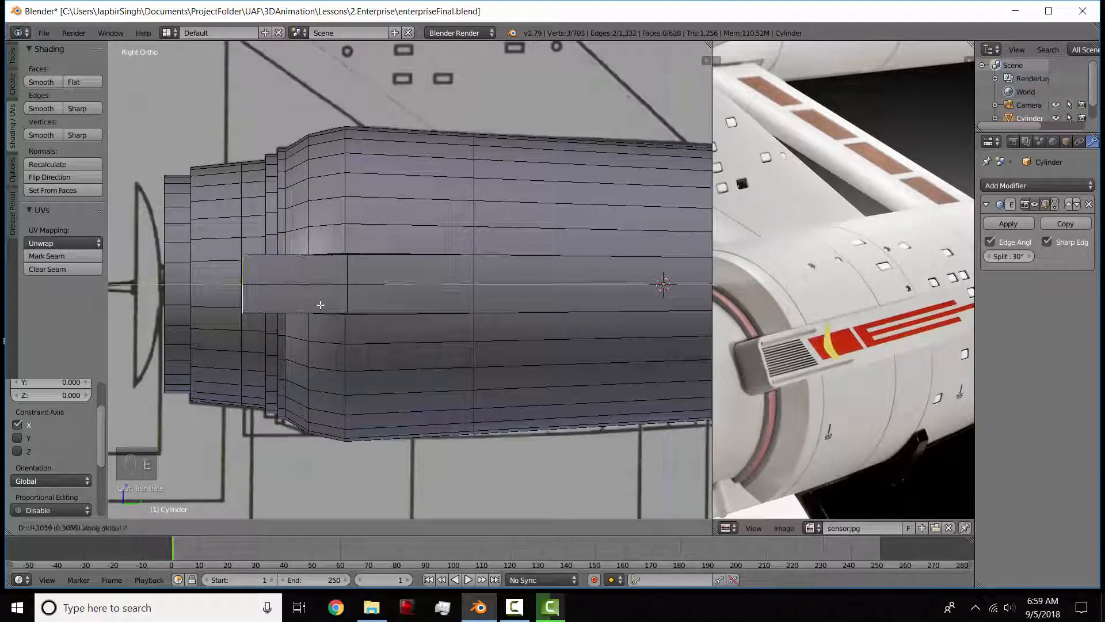
pyautogui.click(322, 304)
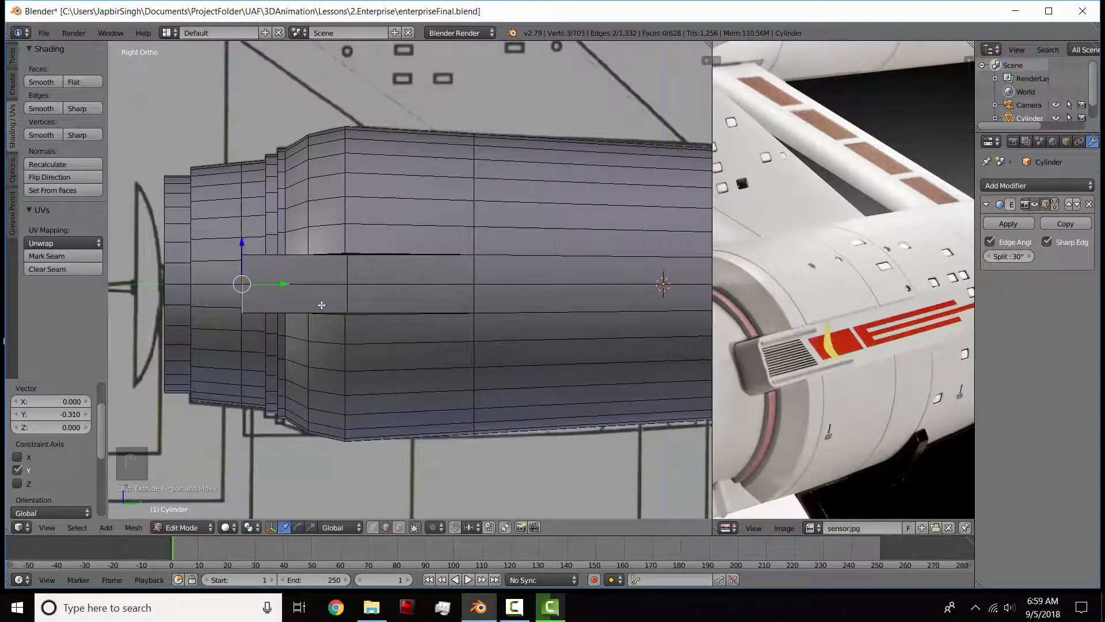
# Compare the extruded strip with the front blueprint in wireframe and solid shading and inspect its front end from an angle.
pyautogui.moveTo(321, 301); pyautogui.dragTo(490, 350, button='middle')
pyautogui.press('KP_1')
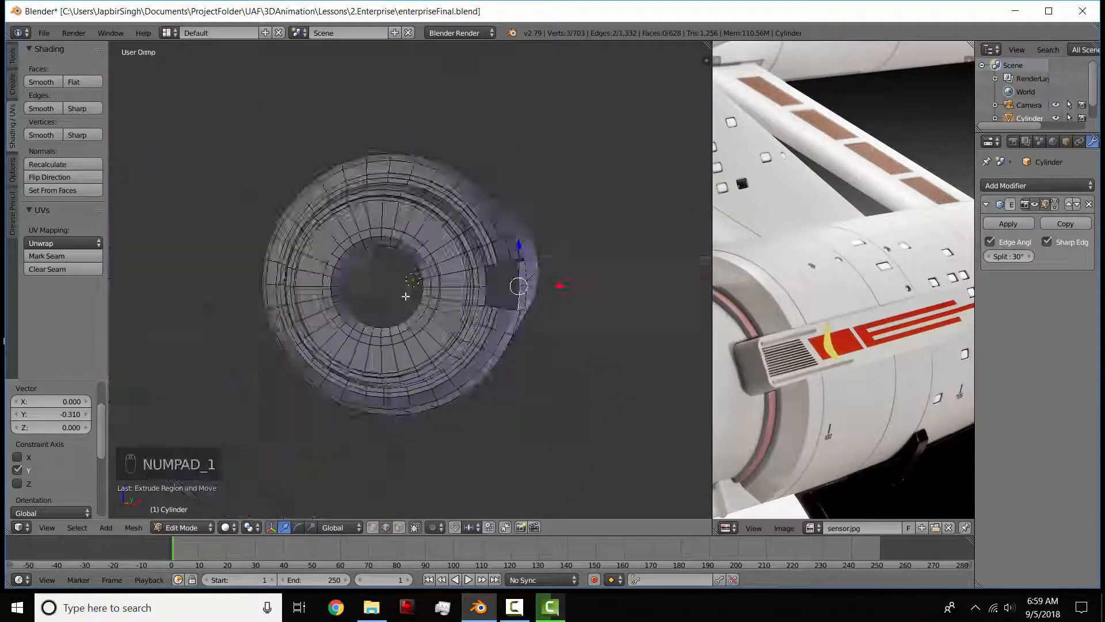
pyautogui.press('z')
pyautogui.scroll(1, 576, 247)
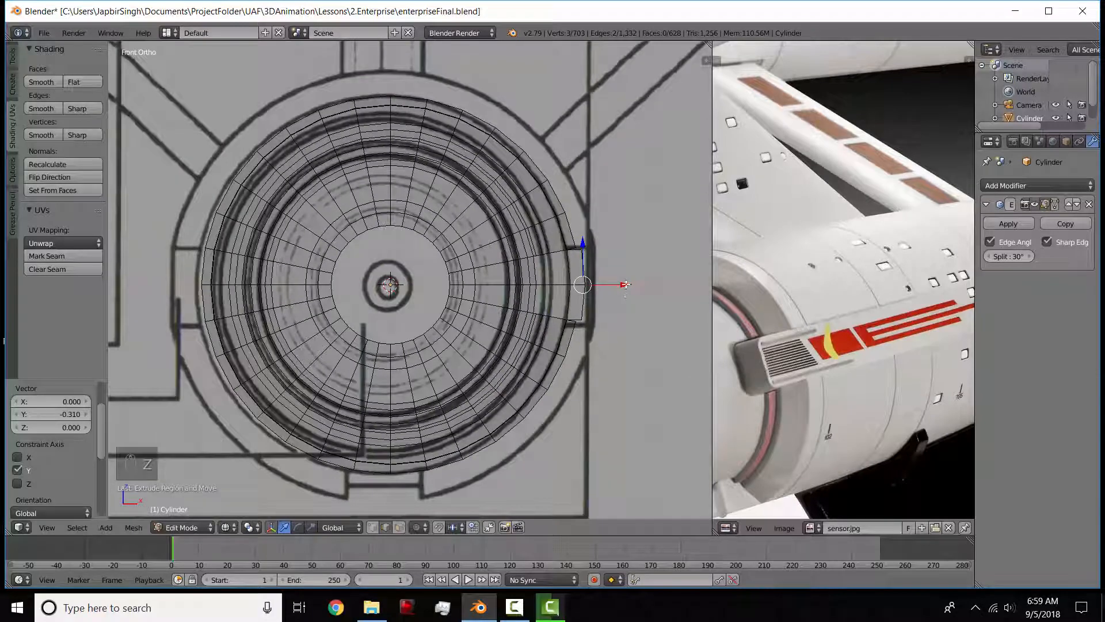
pyautogui.scroll(-4, 407, 296)
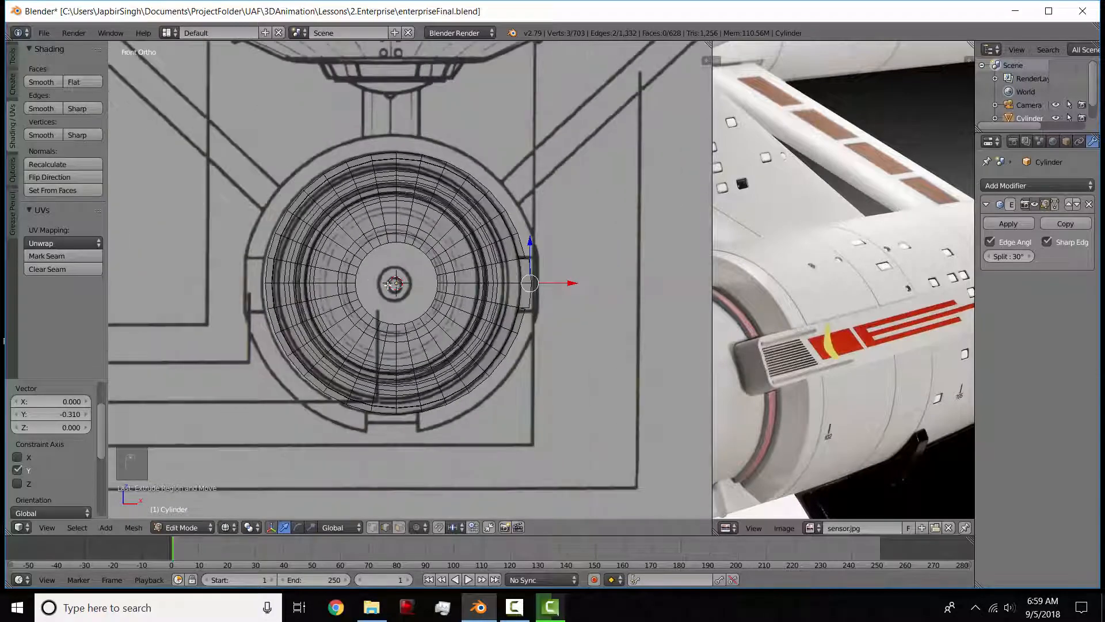
pyautogui.scroll(3, 407, 296)
pyautogui.press('z')
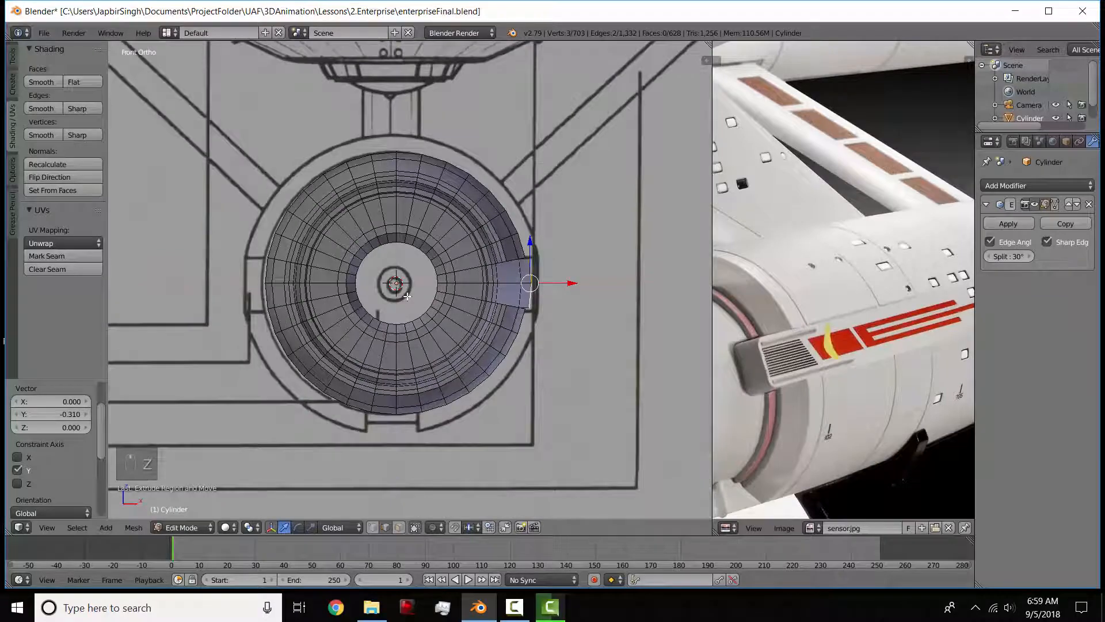
pyautogui.scroll(-3, 407, 296)
pyautogui.scroll(3, 413, 291)
pyautogui.press('z')
pyautogui.press('z')
pyautogui.press('z')
pyautogui.moveTo(559, 310)
pyautogui.mouseDown(button='middle')
pyautogui.moveTo(555, 301)
pyautogui.moveTo(563, 310)
pyautogui.moveTo(523, 331)
pyautogui.mouseUp(button='middle')
pyautogui.press('z')
pyautogui.scroll(-5, 539, 314)
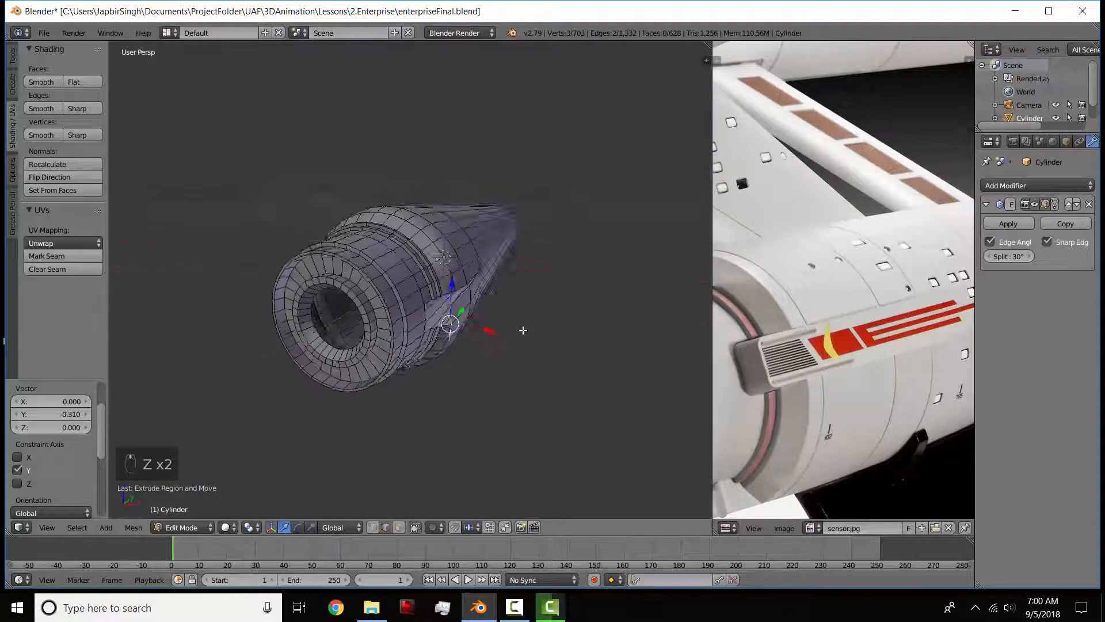
pyautogui.scroll(5, 522, 330)
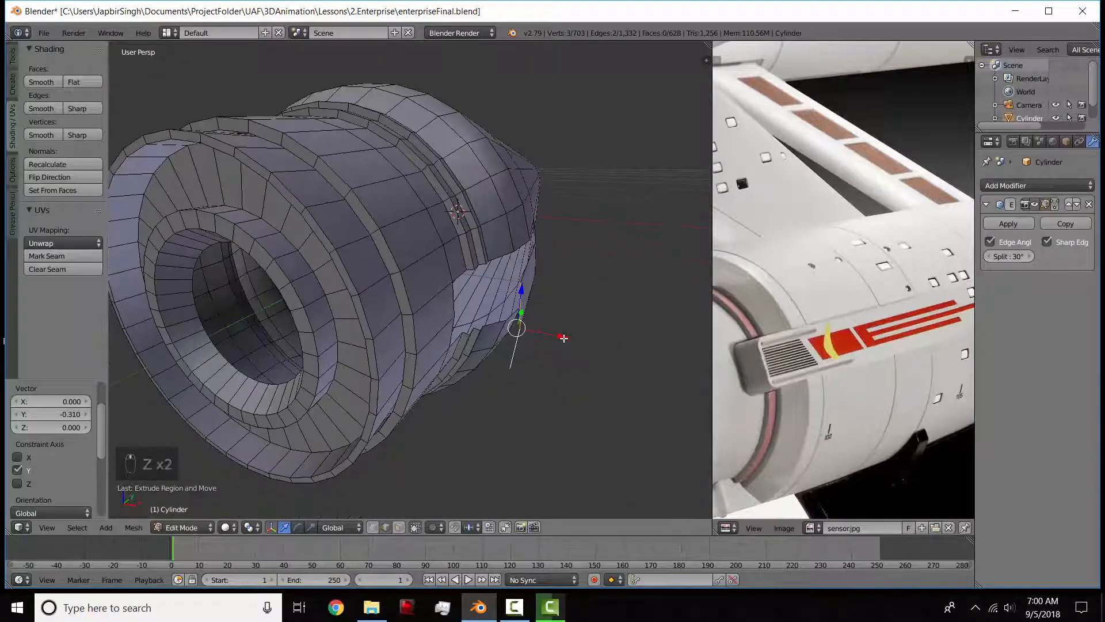
# Move the strip's front edges about 0.022 inward along X and check their position against the front blueprint.
pyautogui.press('g')
pyautogui.press('x')
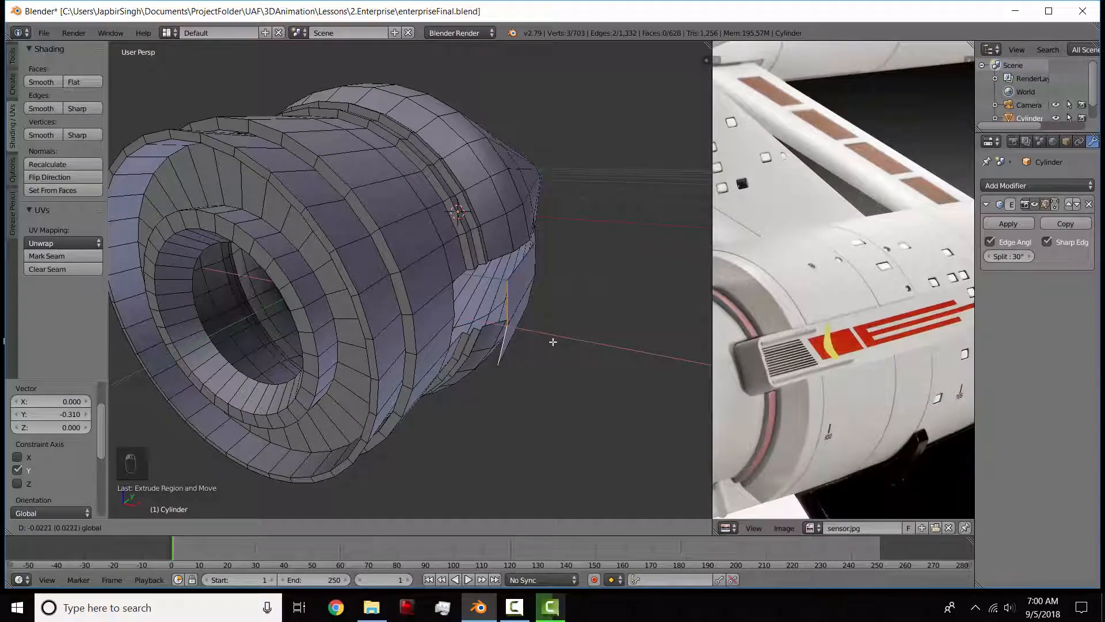
pyautogui.click(553, 342)
pyautogui.moveTo(553, 342); pyautogui.dragTo(546, 314, button='middle')
pyautogui.press('KP_1')
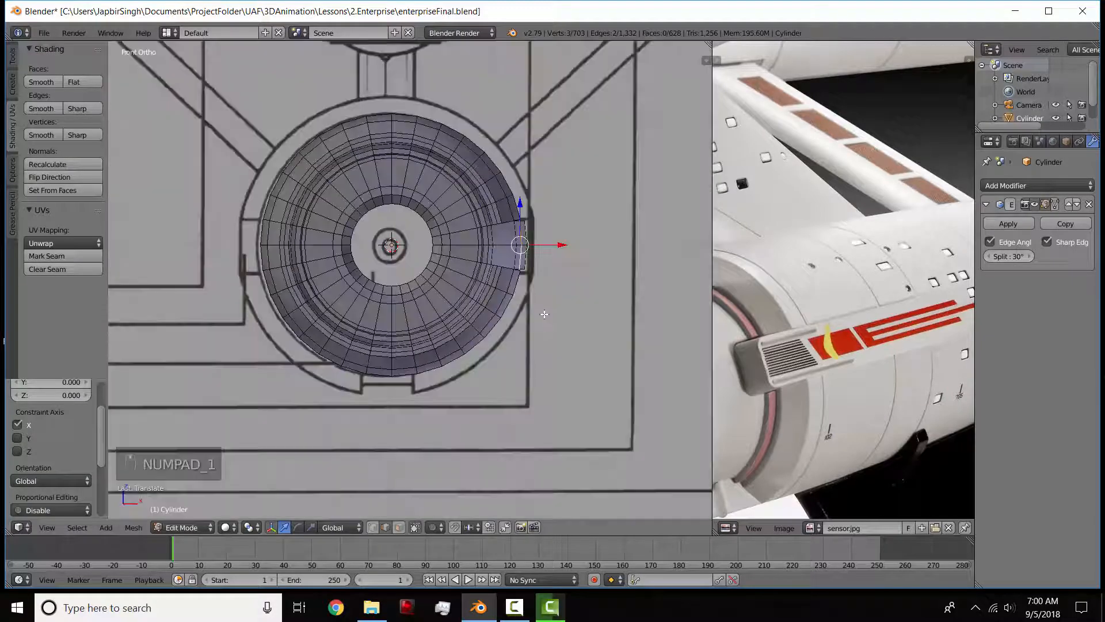
pyautogui.scroll(1, 558, 276)
pyautogui.moveTo(583, 238); pyautogui.dragTo(581, 209)
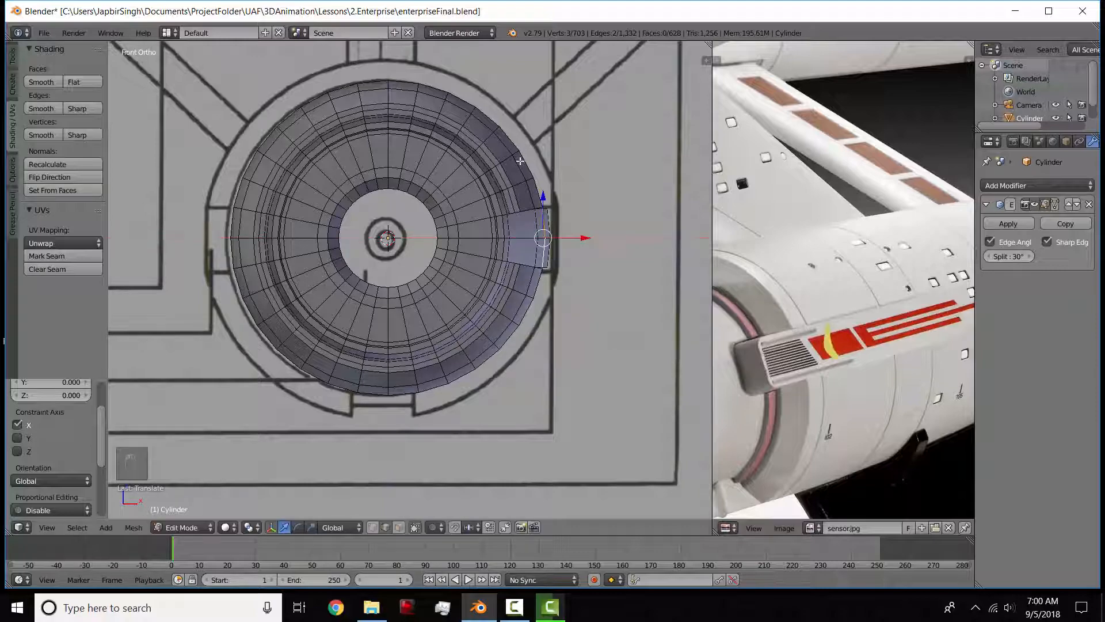
# Fill the front end of the housing with two faces, joining each of the strip's front edges to the matching hull edge.
pyautogui.moveTo(570, 293); pyautogui.dragTo(492, 315, button='middle')
pyautogui.press('z')
pyautogui.press('z')
pyautogui.scroll(3, 542, 284)
pyautogui.press('a')
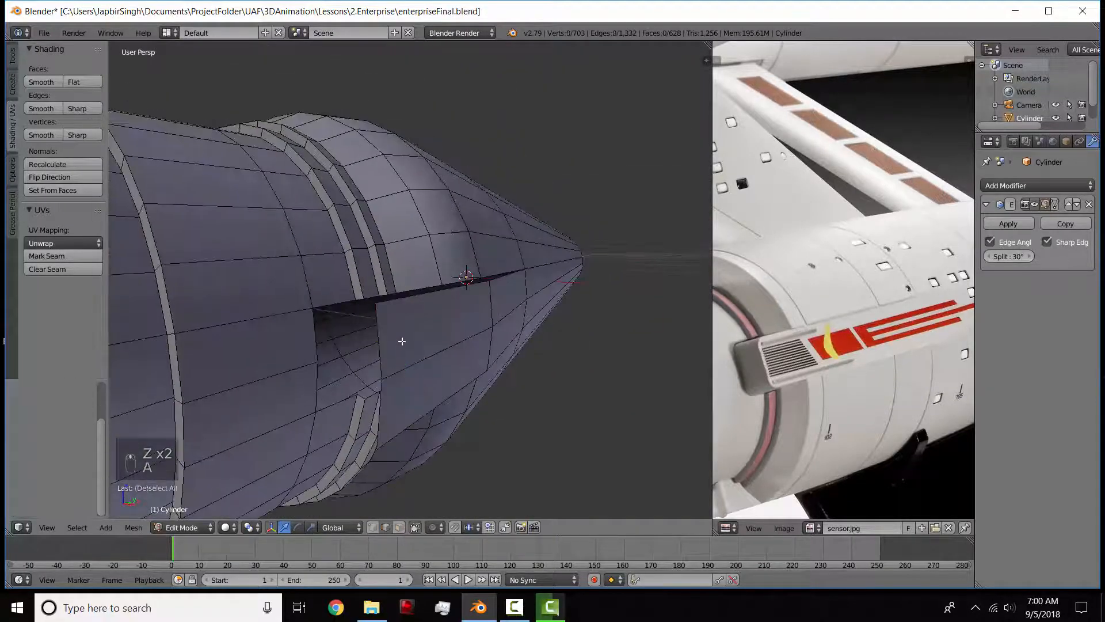
pyautogui.moveTo(381, 333); pyautogui.dragTo(407, 304, button='middle')
pyautogui.rightClick(409, 296)
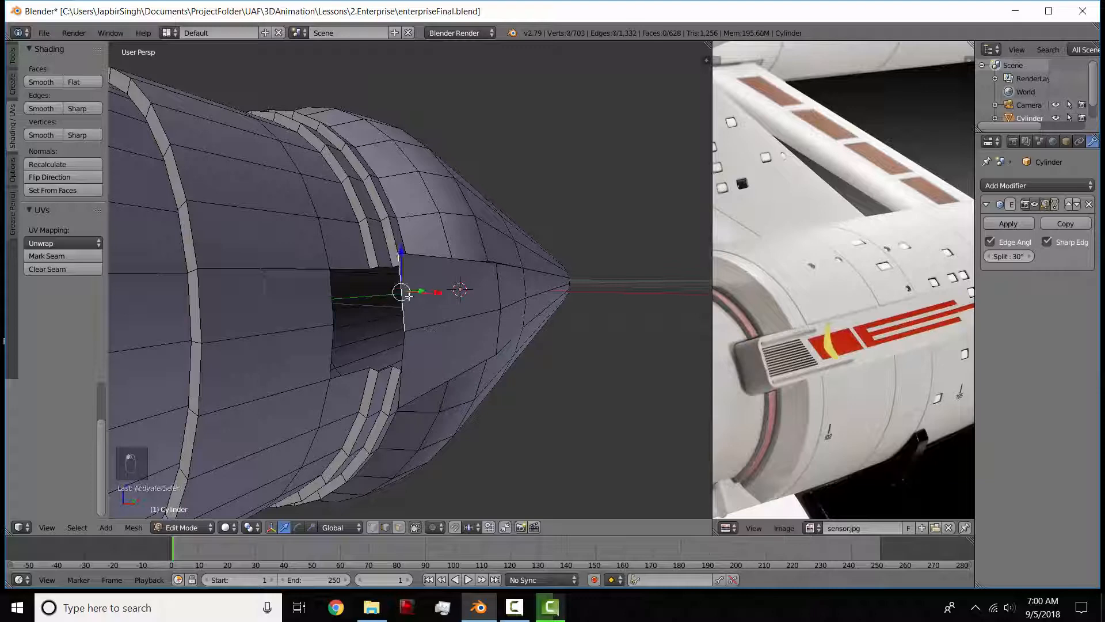
pyautogui.keyDown('shift'); pyautogui.rightClick(332, 304); pyautogui.keyUp('shift')
pyautogui.press('f')
pyautogui.moveTo(333, 304); pyautogui.dragTo(365, 348, button='middle')
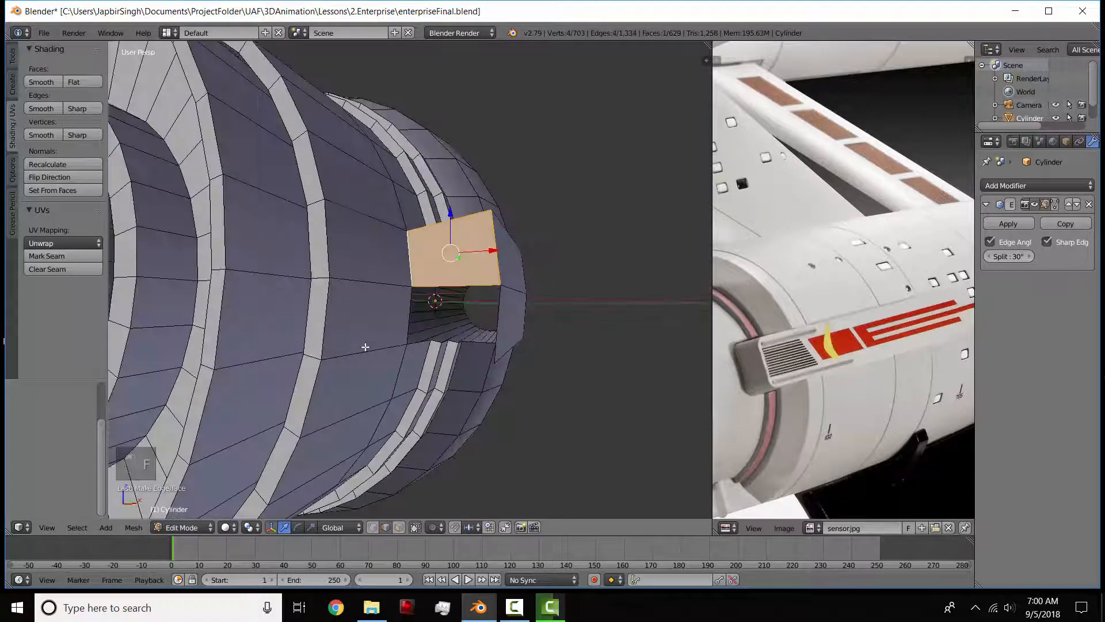
pyautogui.rightClick(402, 316)
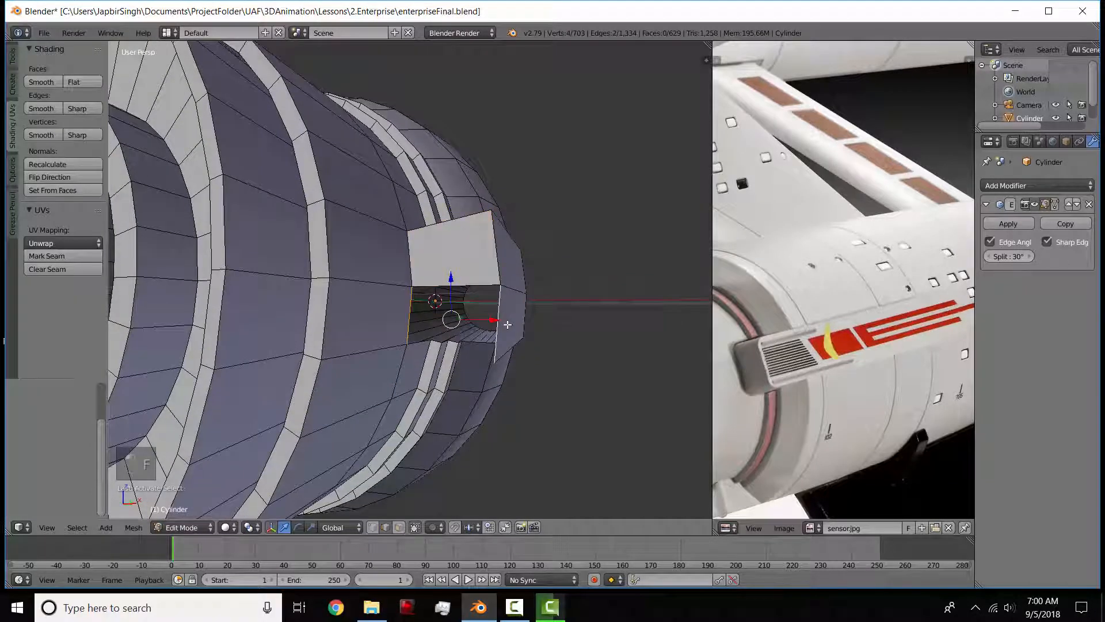
pyautogui.press('f')
pyautogui.moveTo(508, 324); pyautogui.dragTo(242, 324, button='middle')
pyautogui.press('g')
pyautogui.rightClick(482, 331)
pyautogui.keyDown('alt'); pyautogui.rightClick(371, 346); pyautogui.keyUp('alt')
pyautogui.press('a')
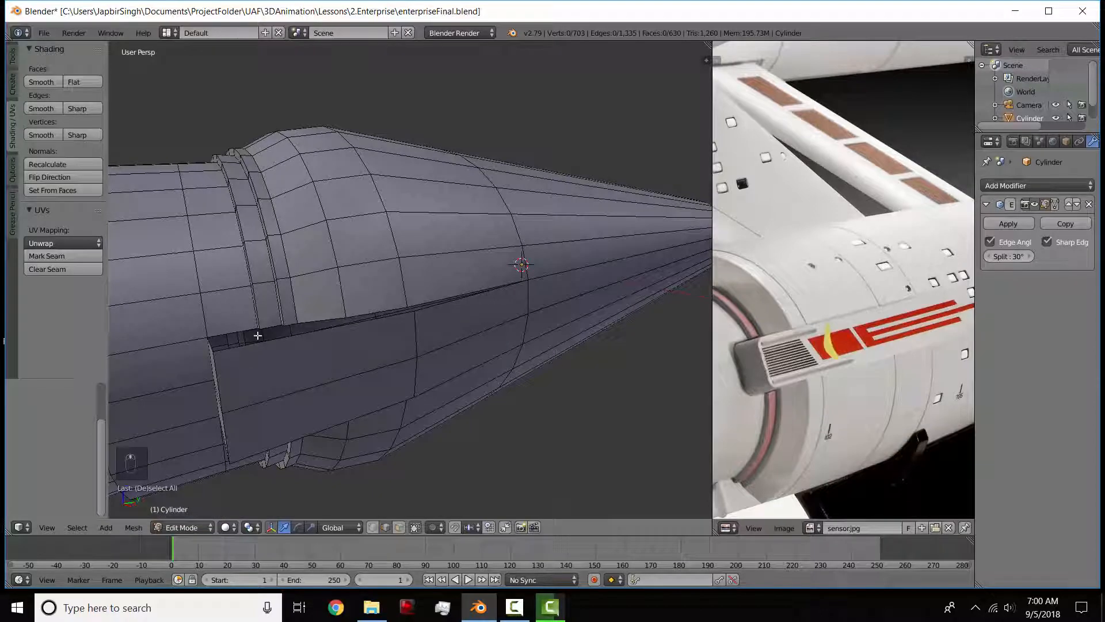
# Select the open edge loop along the top of the sensor housing and fill it with a single face.
pyautogui.moveTo(430, 316); pyautogui.dragTo(410, 344, button='middle')
pyautogui.keyDown('alt'); pyautogui.rightClick(450, 312); pyautogui.keyUp('alt')
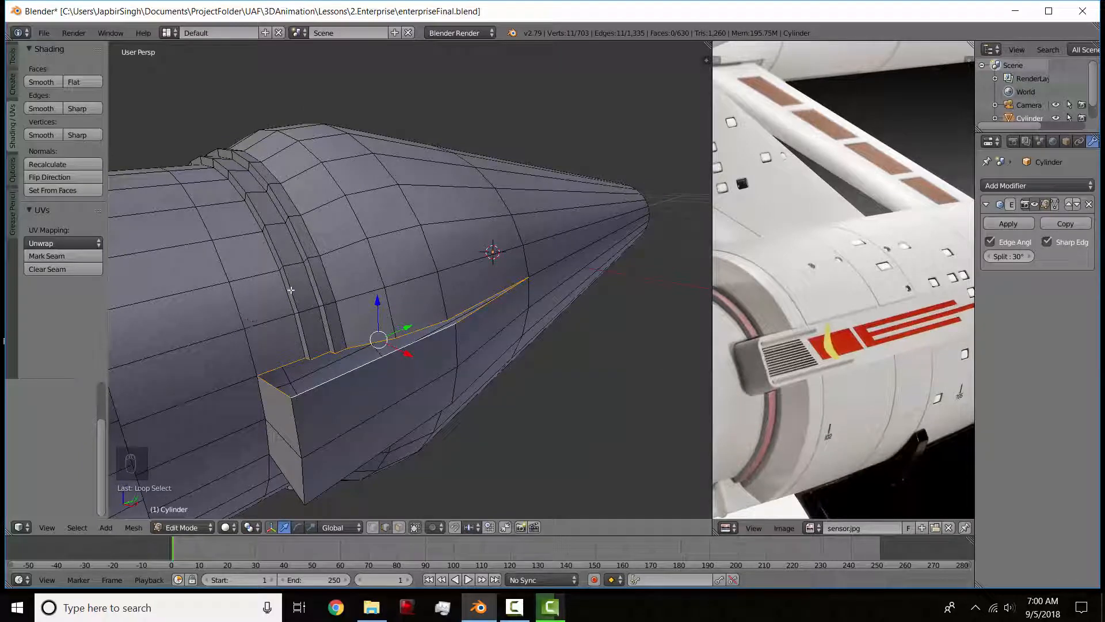
pyautogui.moveTo(273, 289); pyautogui.dragTo(361, 399, button='middle')
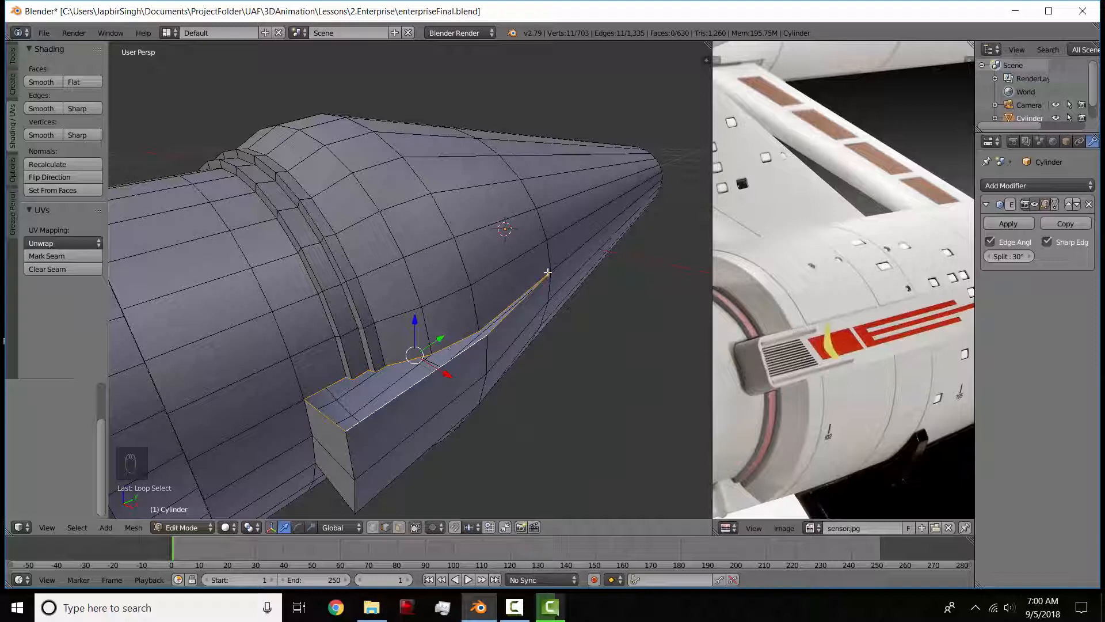
pyautogui.moveTo(387, 402); pyautogui.dragTo(418, 368, button='middle')
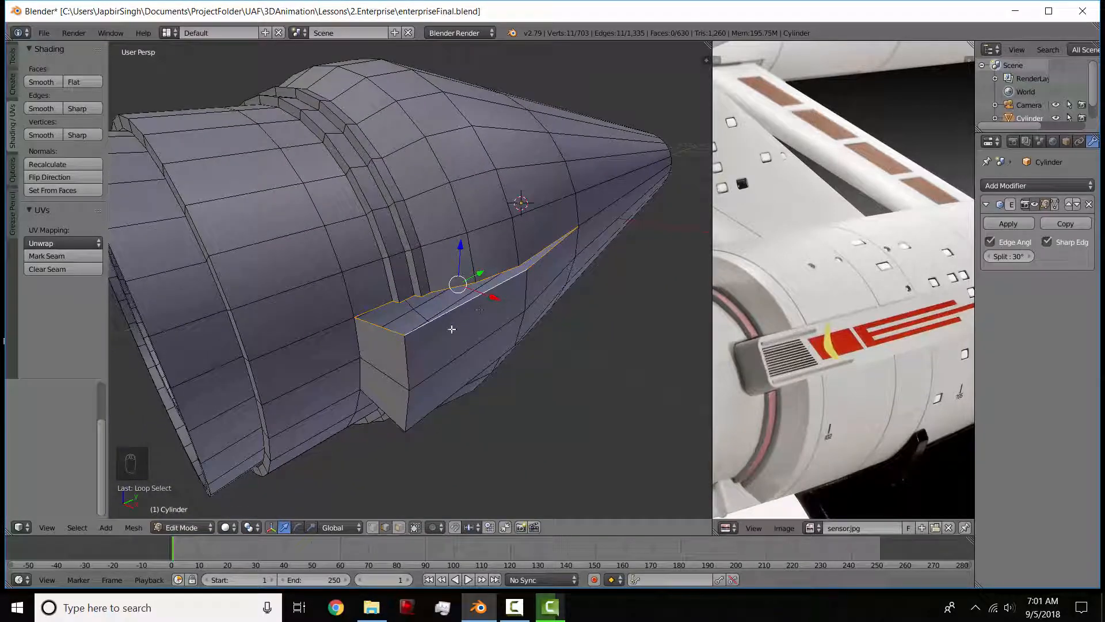
pyautogui.press('a')
pyautogui.moveTo(418, 326); pyautogui.dragTo(377, 351, button='middle')
pyautogui.keyDown('alt'); pyautogui.rightClick(376, 353); pyautogui.keyUp('alt')
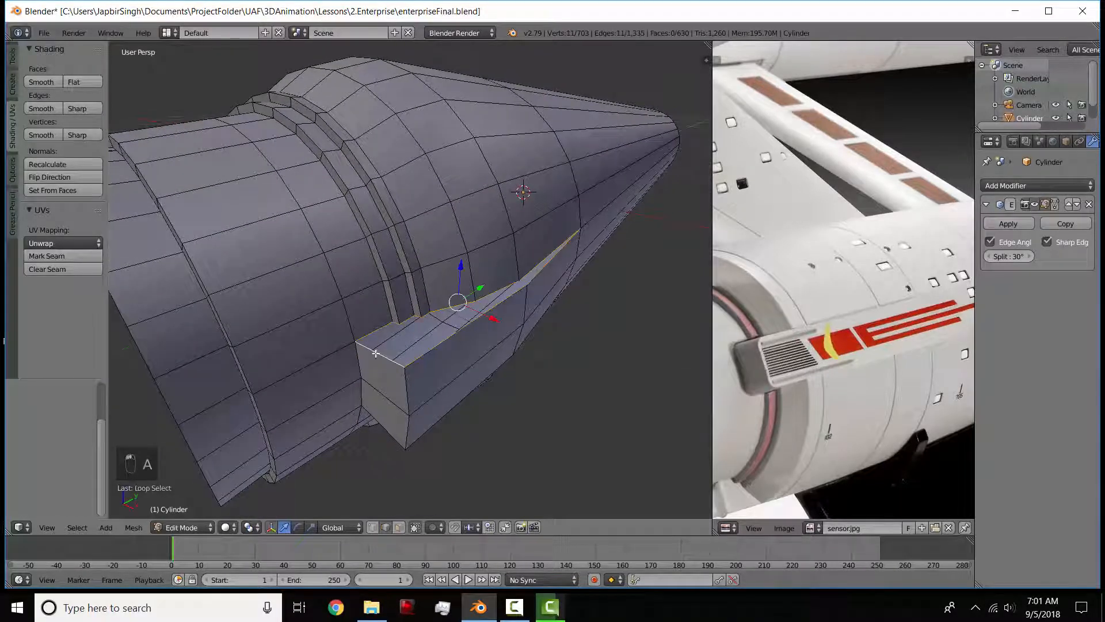
pyautogui.press('f')
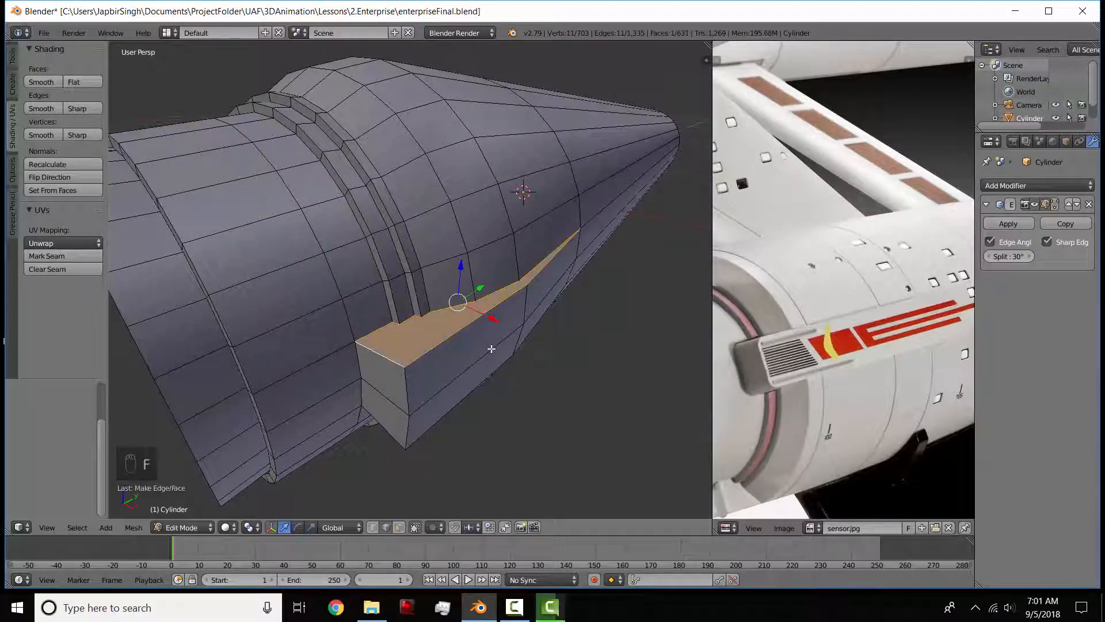
# Select the open edge loop along the underside of the sensor housing and fill it with a single face.
pyautogui.moveTo(493, 347); pyautogui.dragTo(472, 183, button='middle')
pyautogui.keyDown('alt'); pyautogui.rightClick(469, 184); pyautogui.keyUp('alt')
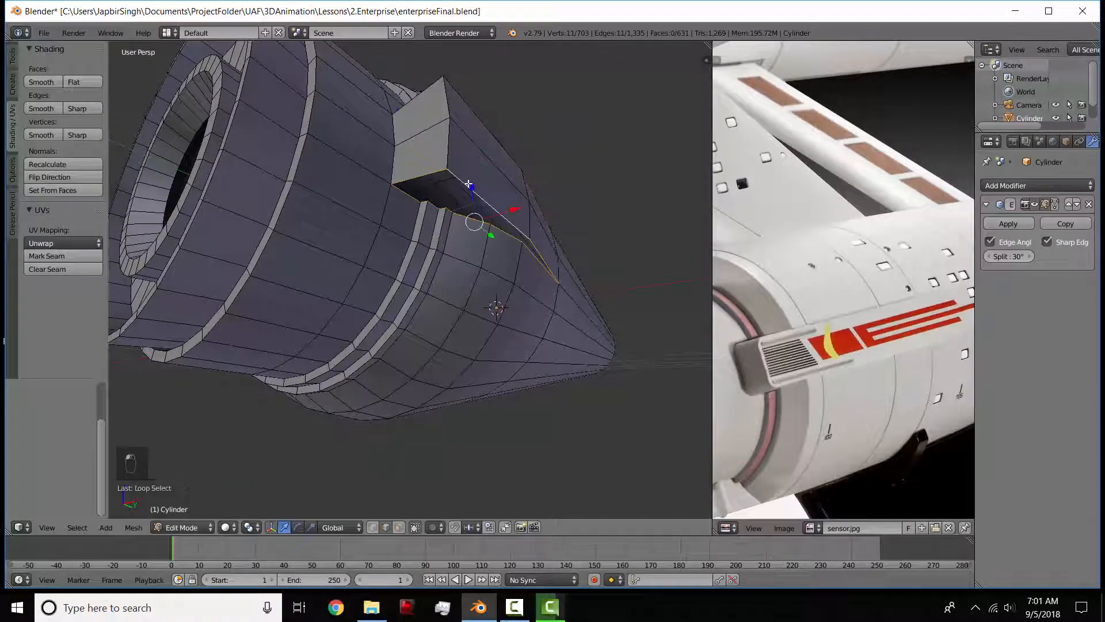
pyautogui.press('f')
pyautogui.moveTo(474, 189); pyautogui.dragTo(428, 407, button='middle')
pyautogui.press('Tab')
pyautogui.press('Tab')
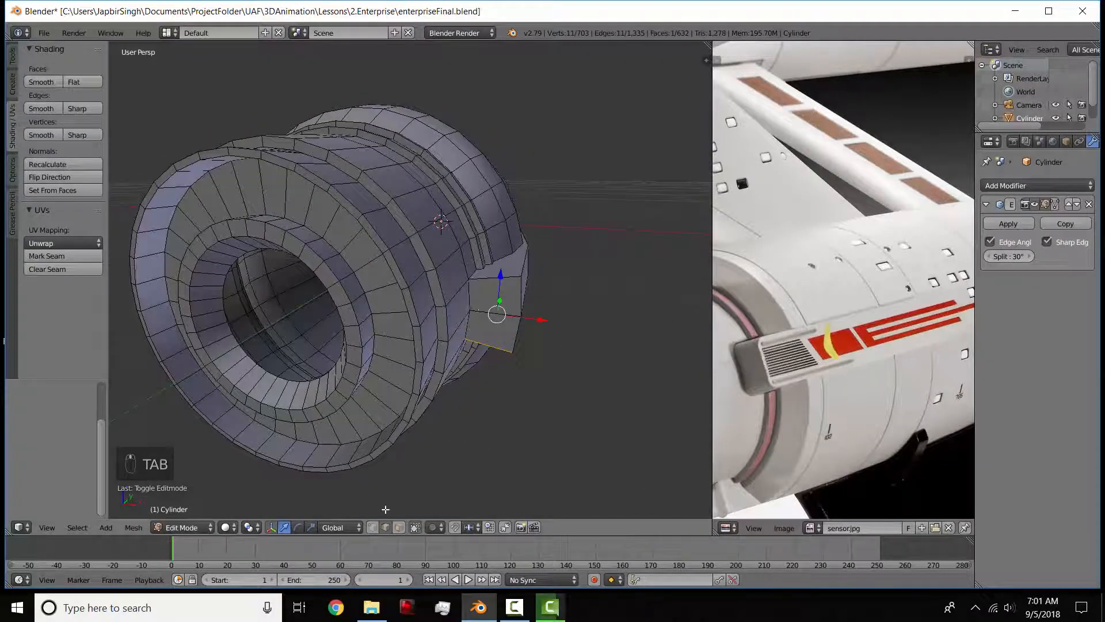
# Switch to face selection and flatten the housing's top face by scaling it to 0 along Z.
pyautogui.click(396, 530)
pyautogui.moveTo(415, 368); pyautogui.dragTo(484, 305, button='middle')
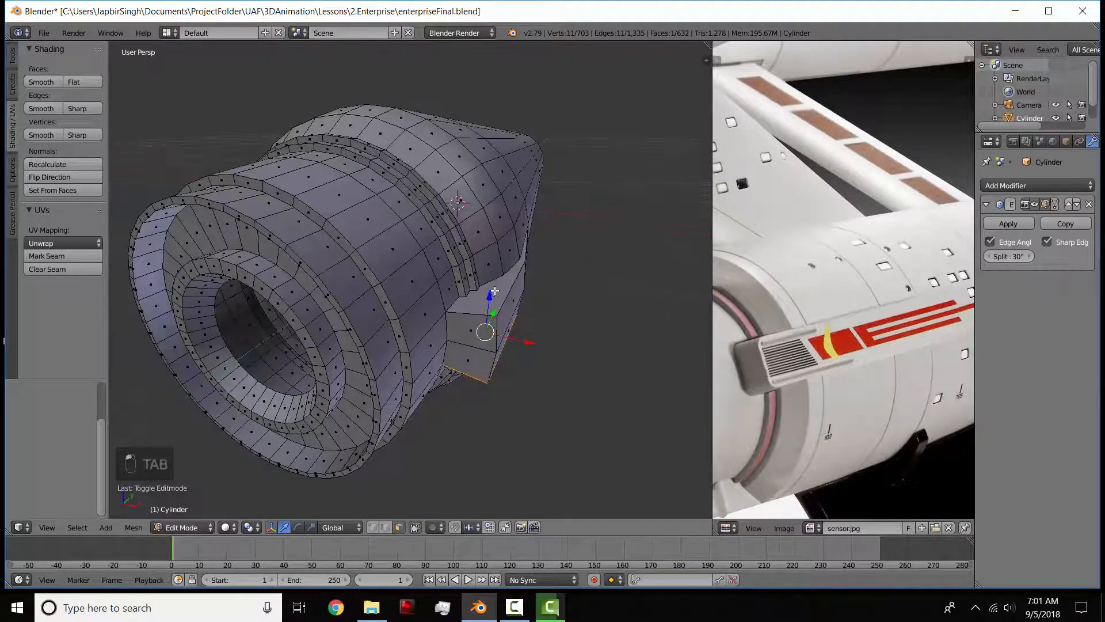
pyautogui.click(490, 292)
pyautogui.rightClick(507, 285)
pyautogui.moveTo(550, 329); pyautogui.dragTo(523, 300, button='middle')
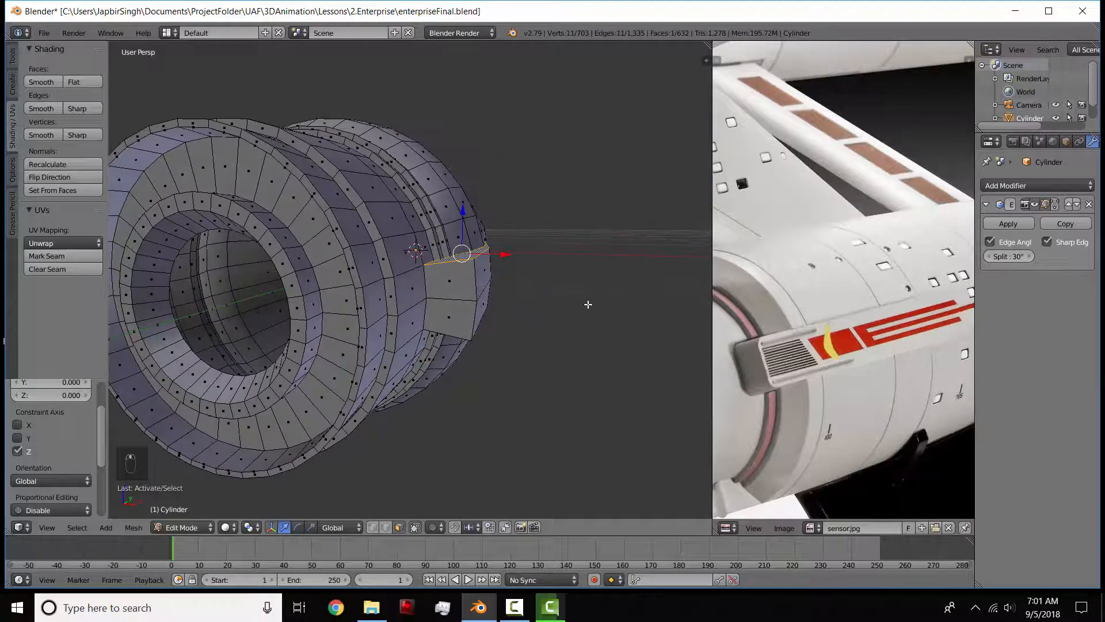
pyautogui.press('s')
pyautogui.press('z')
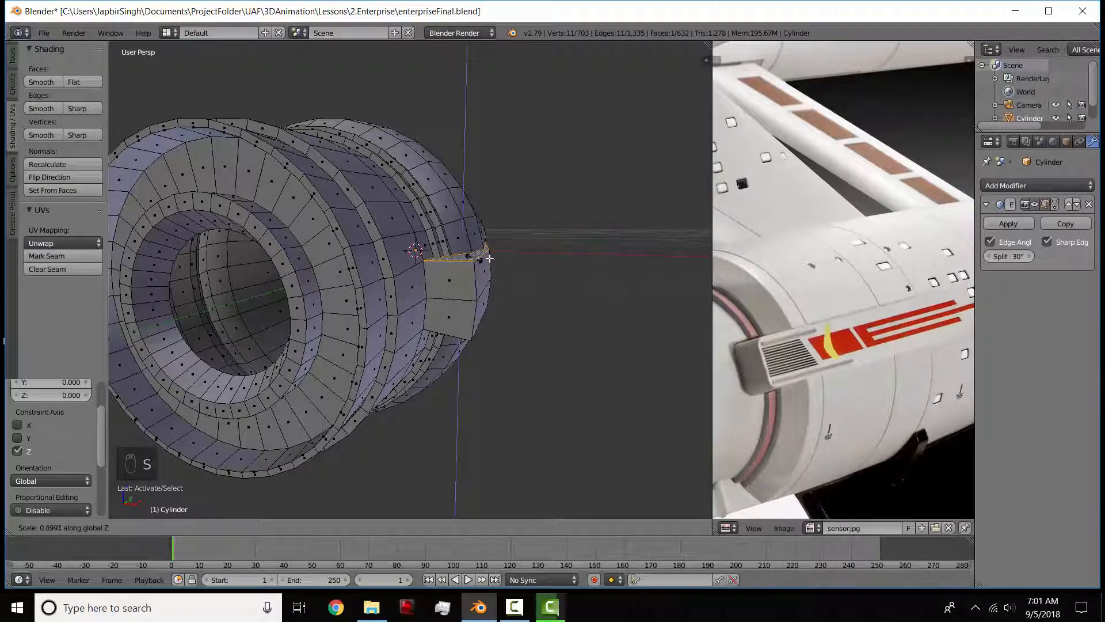
pyautogui.press('s')
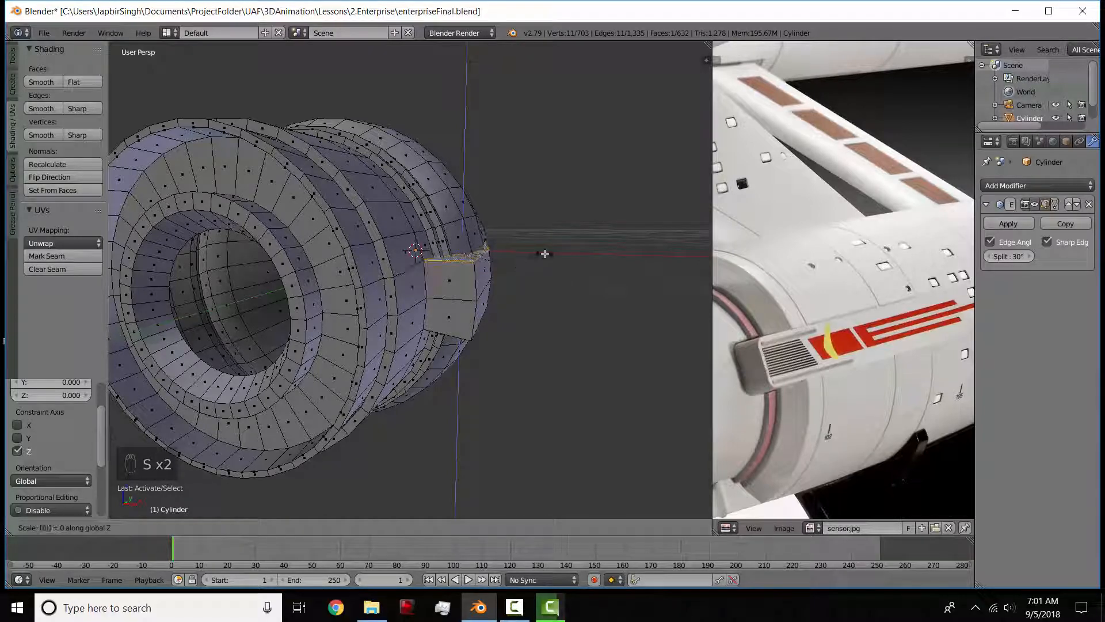
pyautogui.click(541, 254)
pyautogui.moveTo(535, 262); pyautogui.dragTo(518, 162, button='middle')
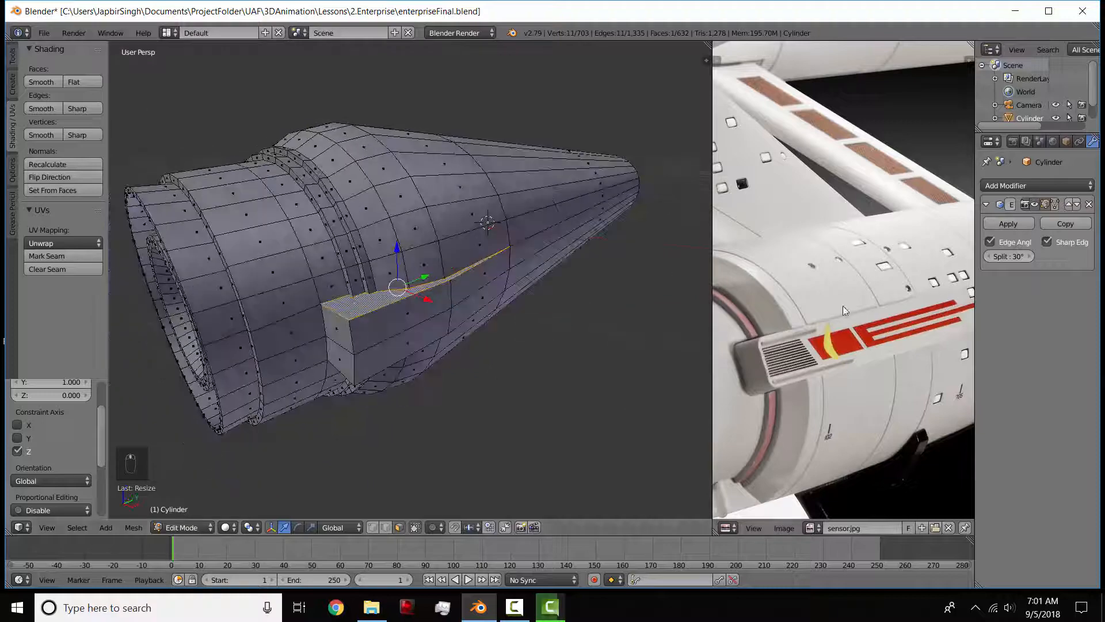
# Select the housing's underside face, flatten it by scaling to 0 along Z, and check the hull in Object Mode.
pyautogui.moveTo(604, 328); pyautogui.dragTo(545, 301, button='middle')
pyautogui.rightClick(491, 239)
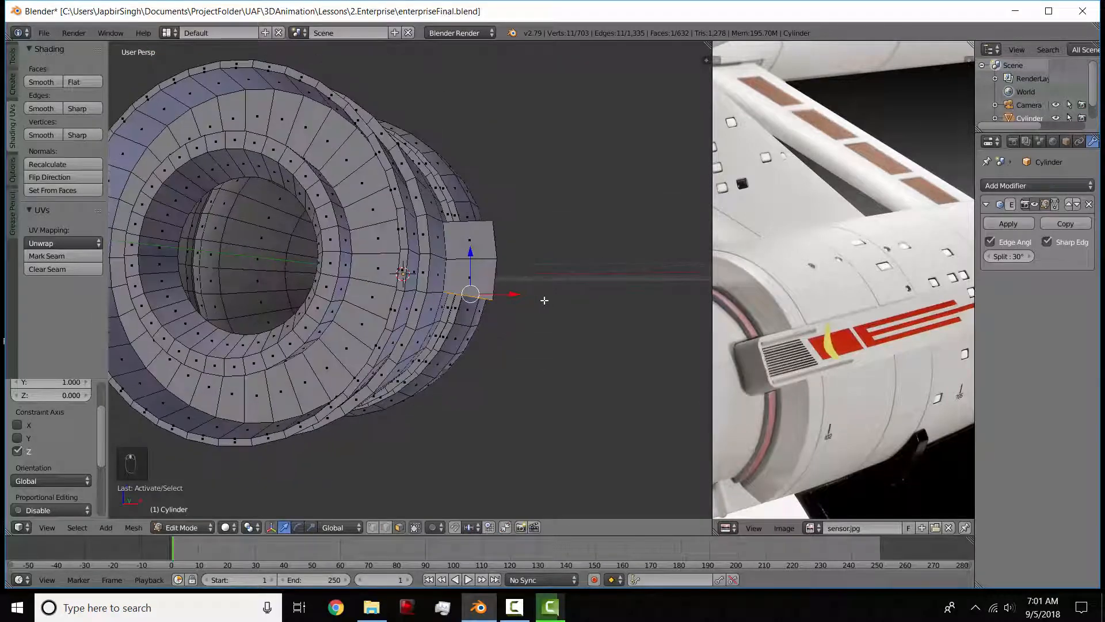
pyautogui.press('s')
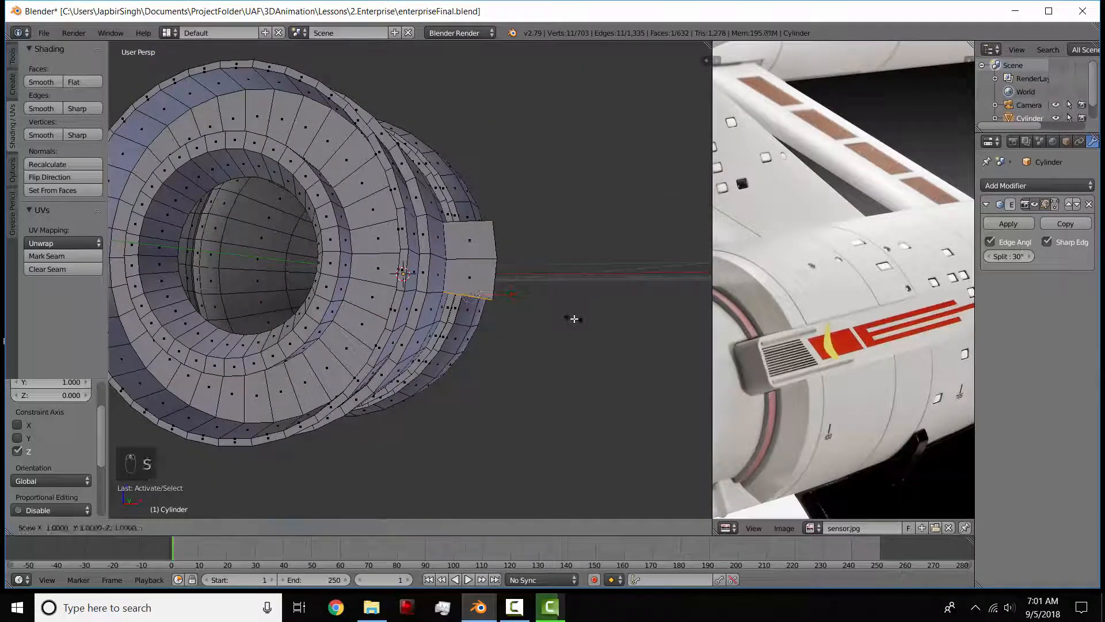
pyautogui.press('z')
pyautogui.press('0')
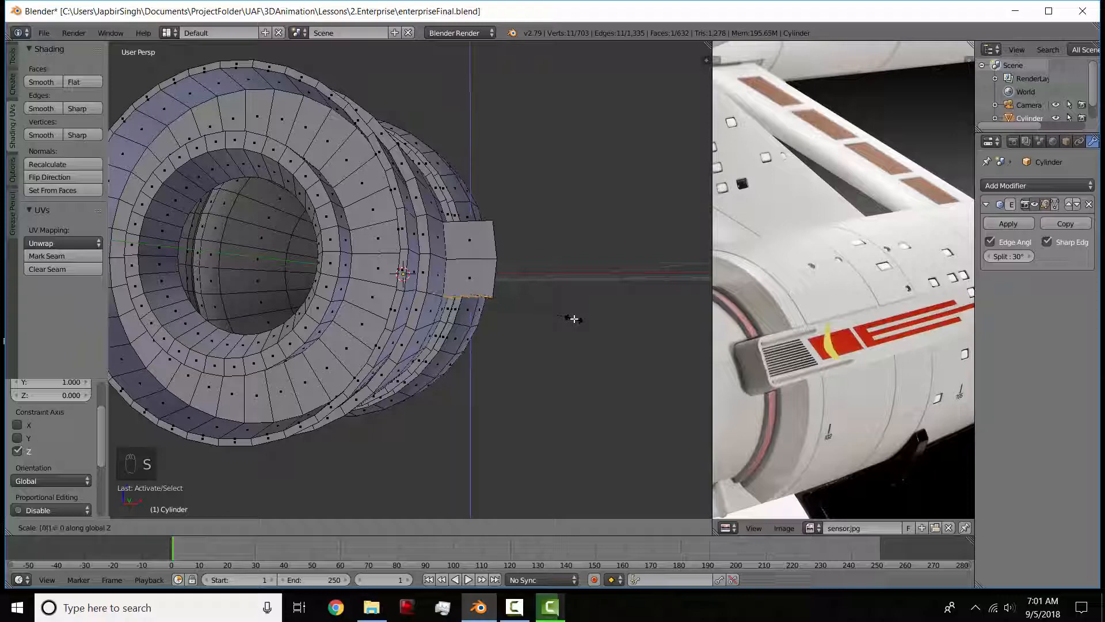
pyautogui.press('Tab')
pyautogui.press('Tab')
pyautogui.moveTo(575, 316); pyautogui.dragTo(570, 352, button='middle')
pyautogui.press('Tab')
pyautogui.press('Tab')
pyautogui.press('Tab')
pyautogui.scroll(5, 483, 346)
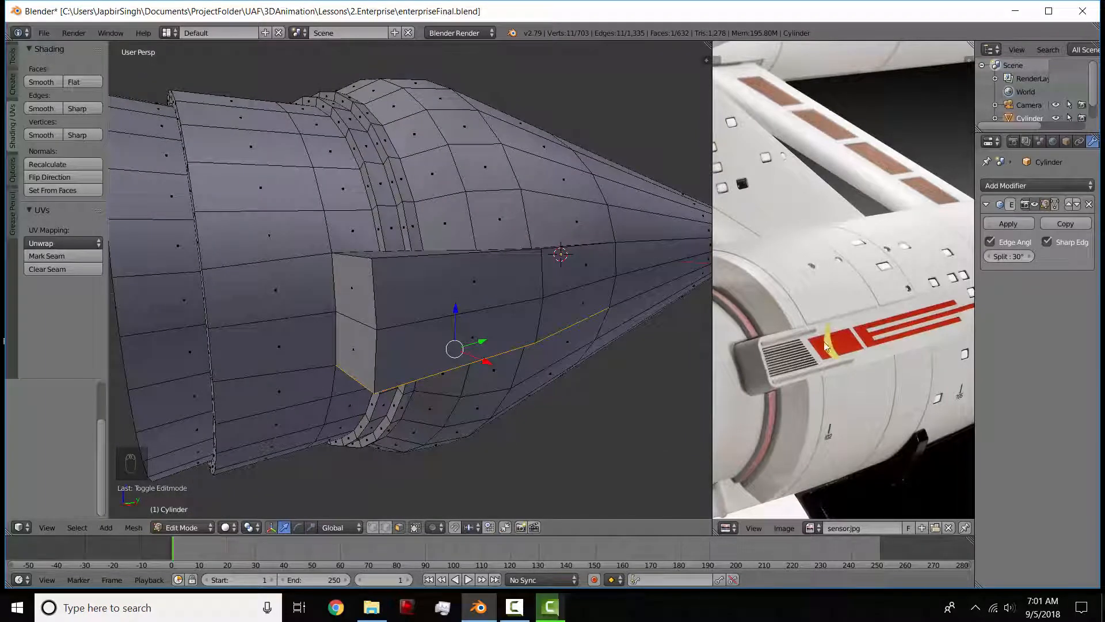
# Select the two front outer side faces of the sensor housing and inset them together with a thickness of 0.0045.
pyautogui.moveTo(597, 353); pyautogui.dragTo(497, 323, button='middle')
pyautogui.press('KP_1')
pyautogui.press('KP_3')
pyautogui.scroll(4, 438, 303)
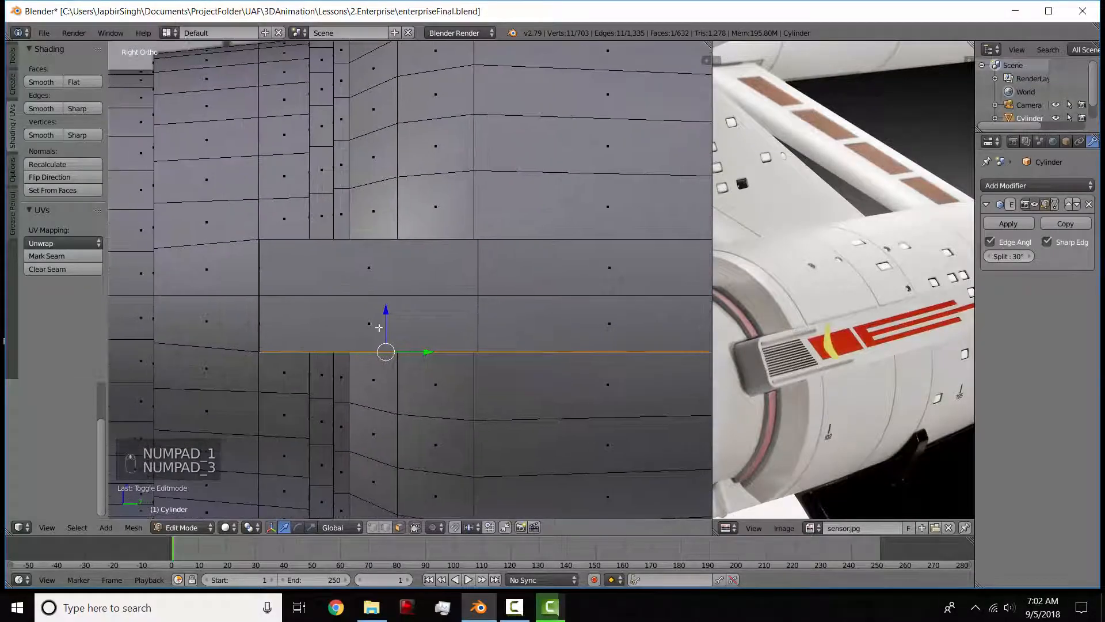
pyautogui.click(341, 291)
pyautogui.keyDown('shift'); pyautogui.click(345, 322); pyautogui.keyUp('shift')
pyautogui.moveTo(344, 333); pyautogui.dragTo(549, 294, button='middle')
pyautogui.scroll(-3, 366, 343)
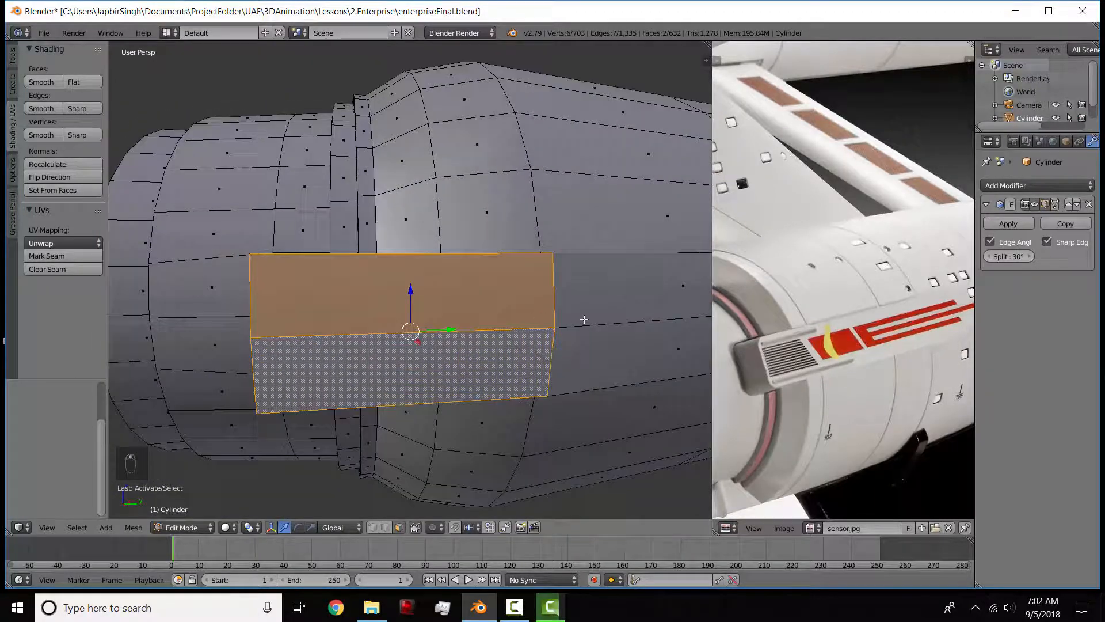
pyautogui.press('i')
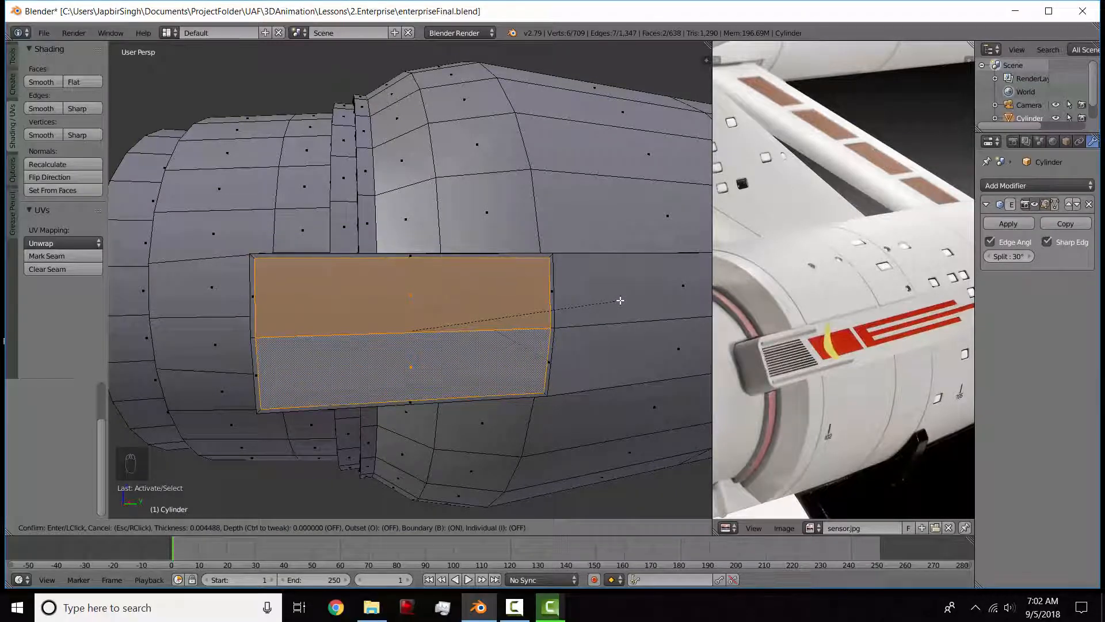
pyautogui.click(620, 300)
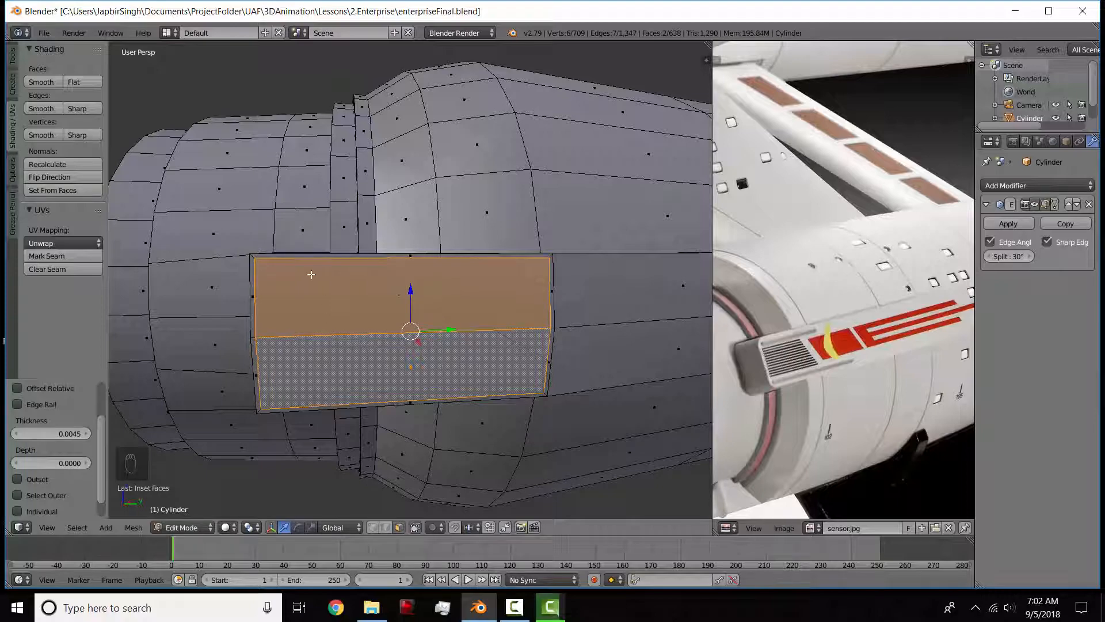
# Subdivide the two inset side faces of the housing three times to form a dense grid.
pyautogui.moveTo(333, 286); pyautogui.dragTo(352, 294, button='middle')
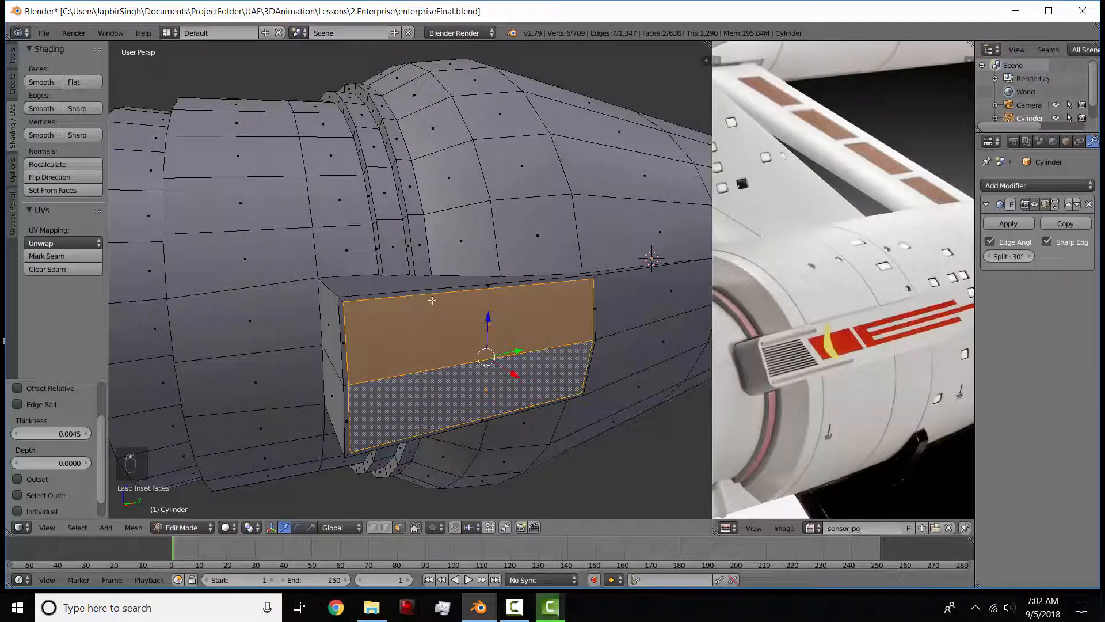
pyautogui.moveTo(485, 363); pyautogui.dragTo(466, 358, button='middle')
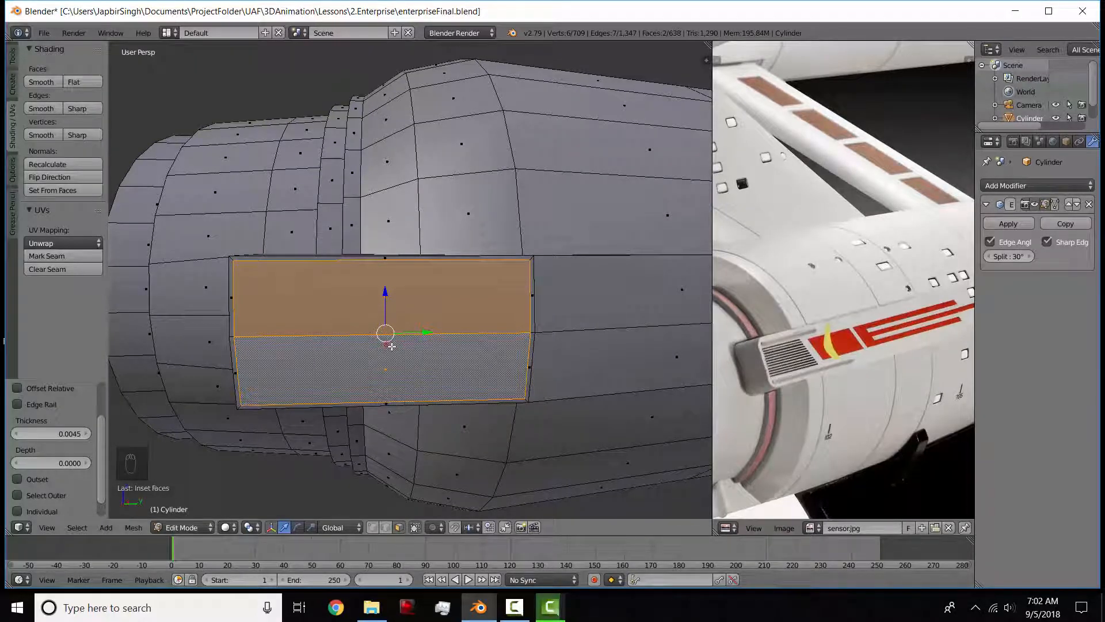
pyautogui.click(133, 528)
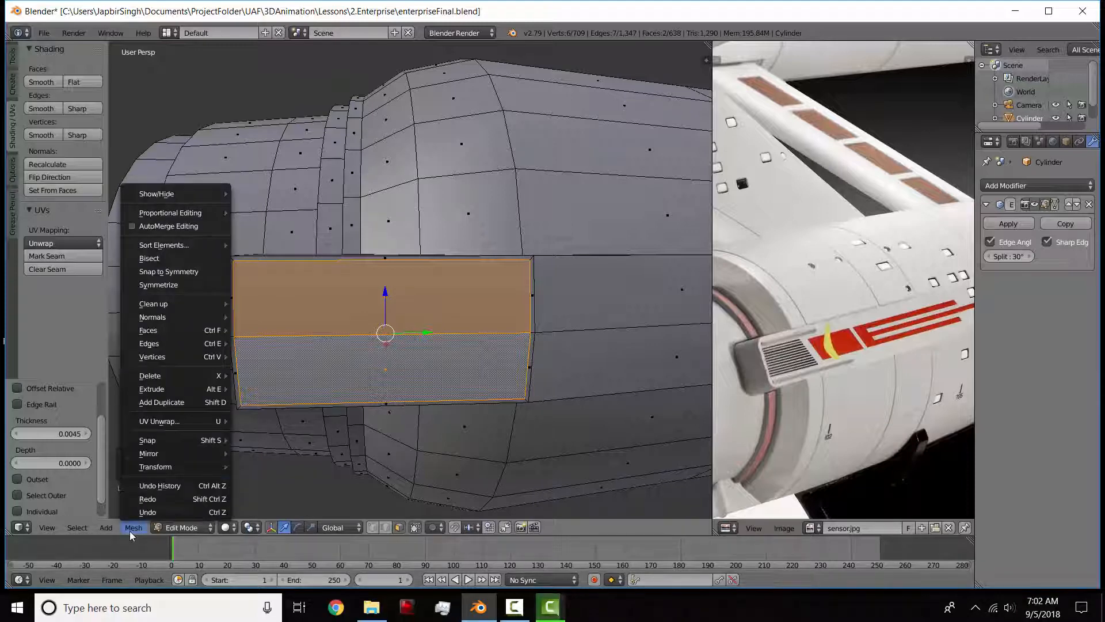
pyautogui.moveTo(196, 316)
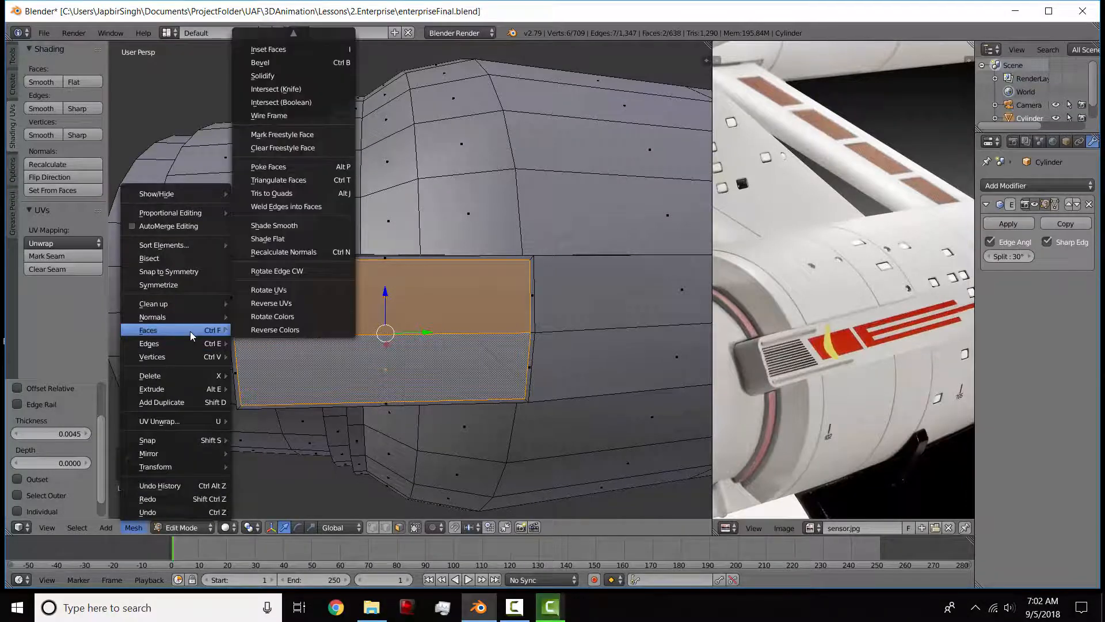
pyautogui.click(311, 334)
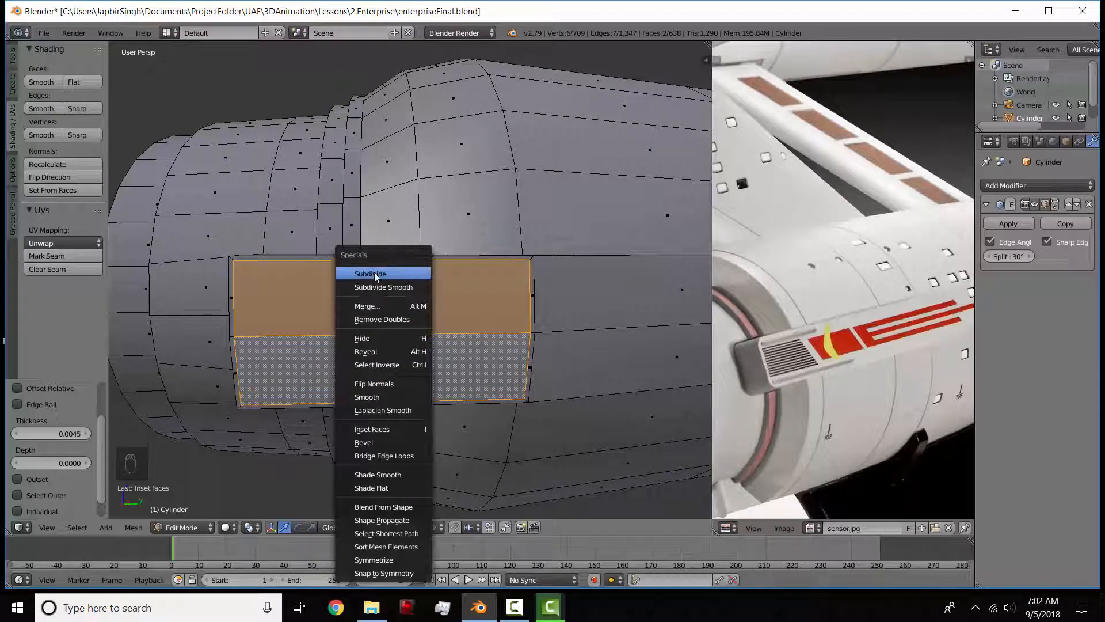
pyautogui.press('Escape')
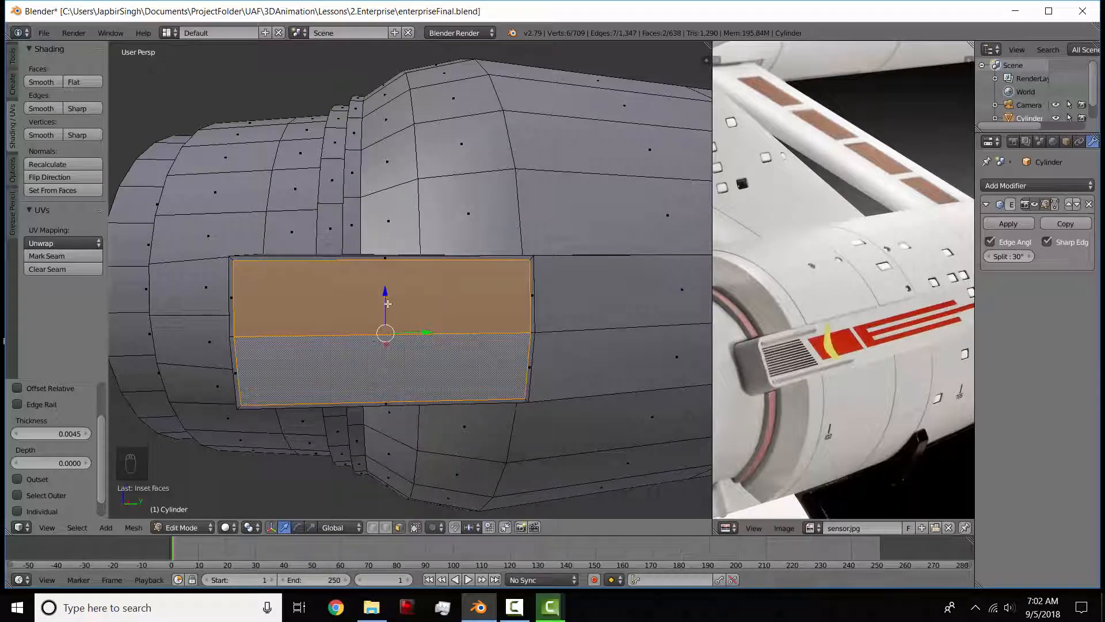
pyautogui.press('w')
pyautogui.click(379, 274)
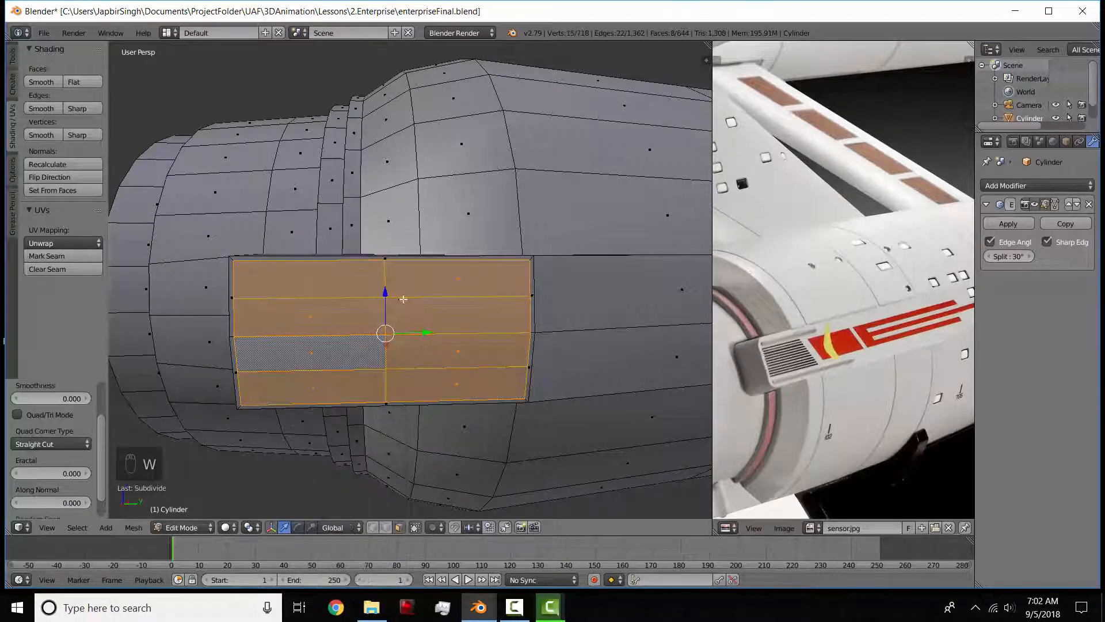
pyautogui.press('w')
pyautogui.click(385, 275)
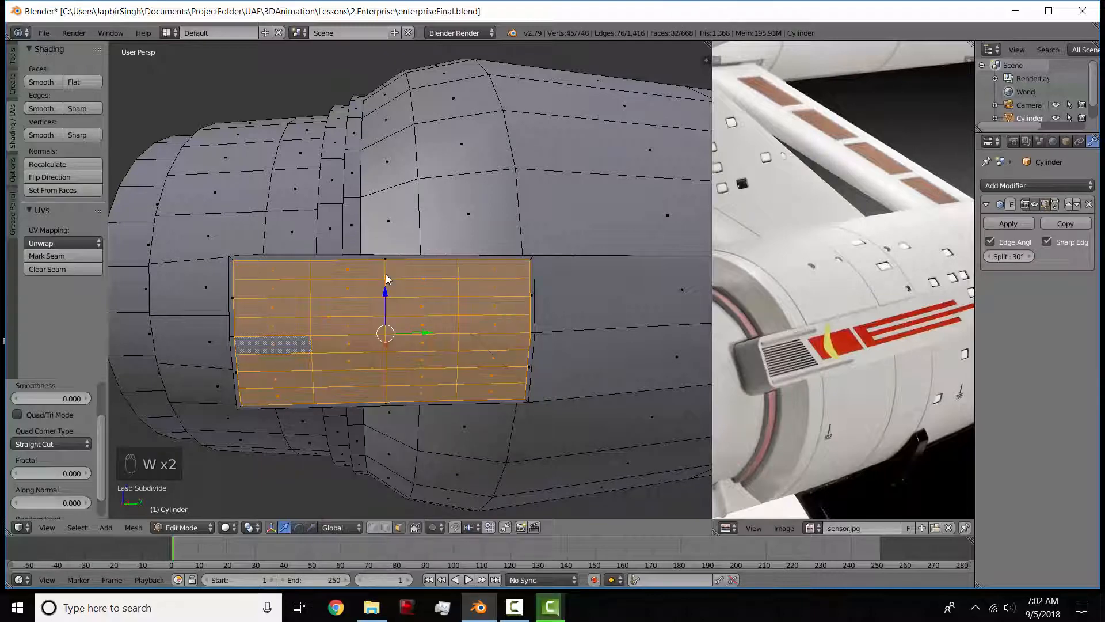
pyautogui.press('w')
pyautogui.click(386, 274)
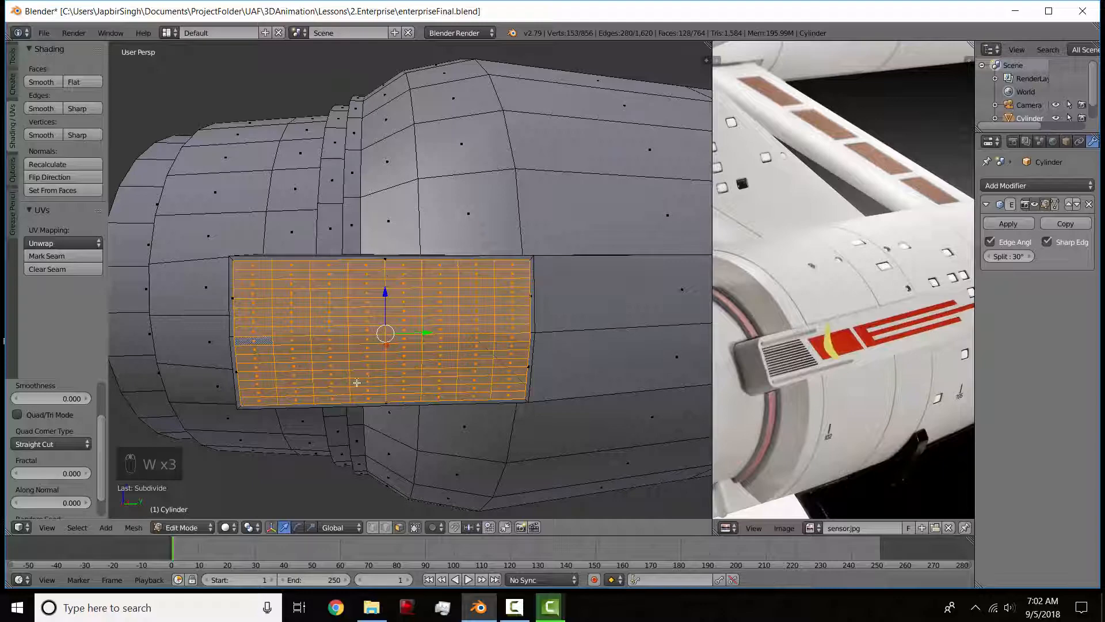
pyautogui.moveTo(357, 382); pyautogui.dragTo(364, 379, button='middle')
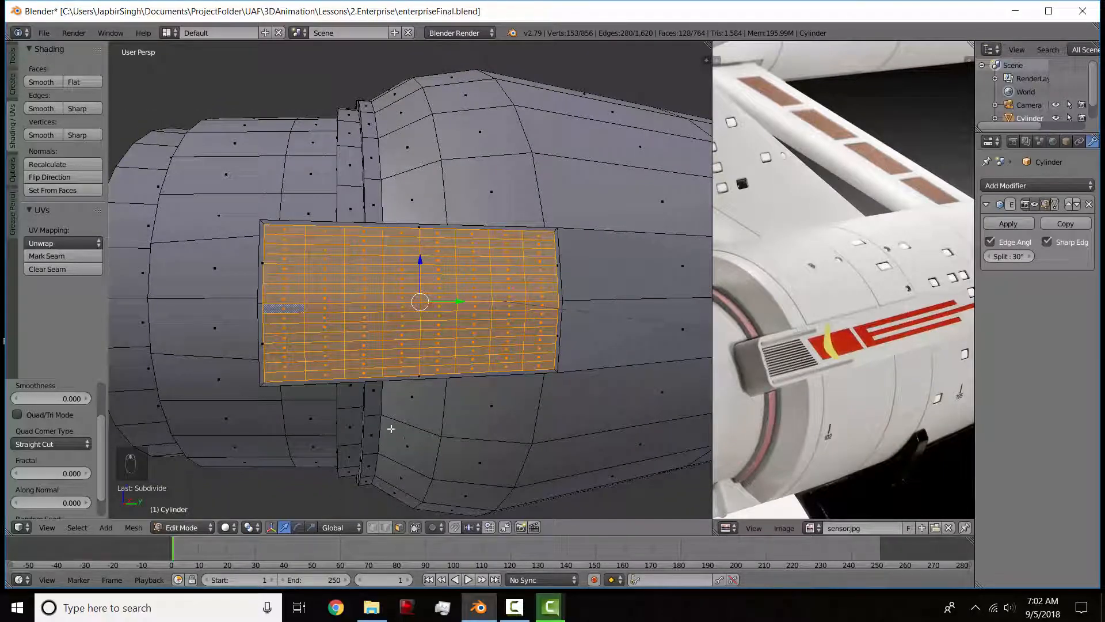
pyautogui.press('a')
pyautogui.moveTo(402, 296); pyautogui.dragTo(410, 477, button='middle')
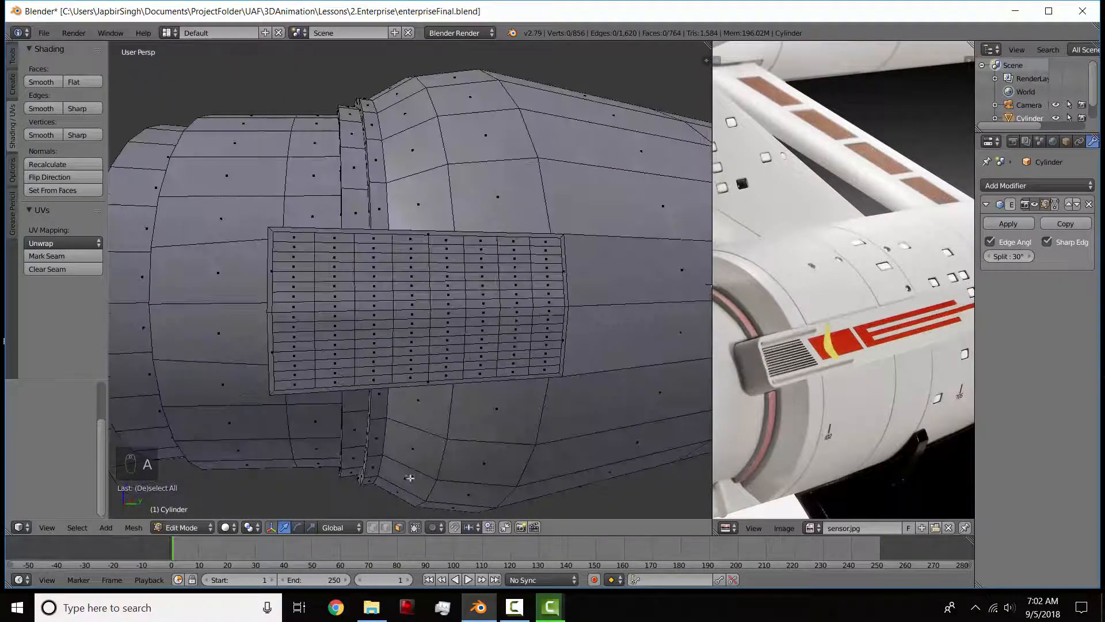
pyautogui.scroll(3, 369, 413)
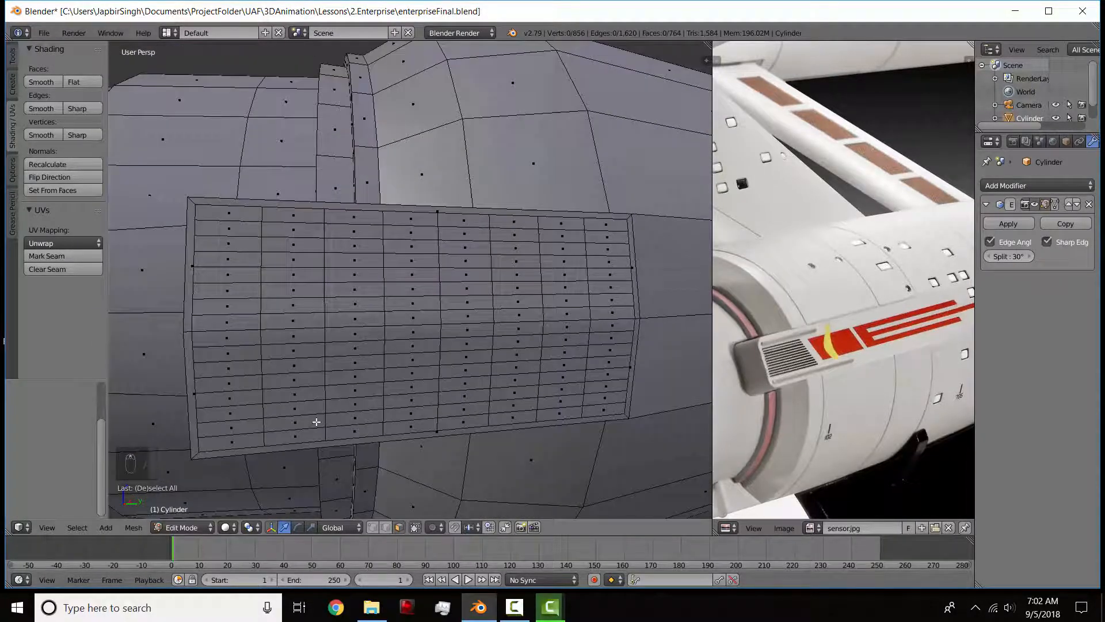
pyautogui.moveTo(340, 368); pyautogui.dragTo(357, 405, button='middle')
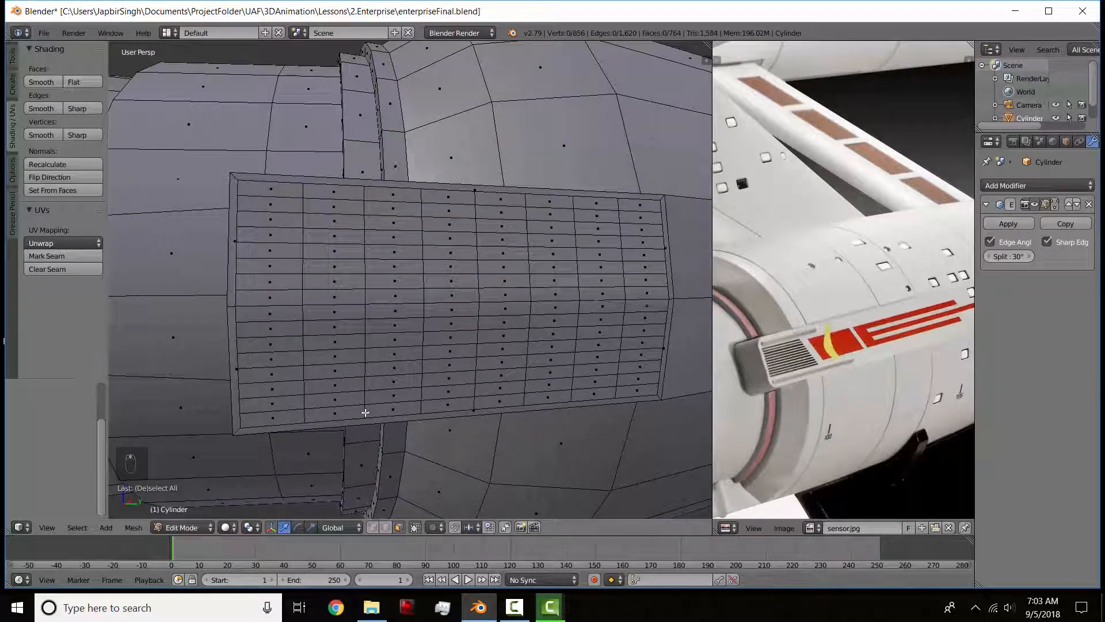
pyautogui.keyDown('alt'); pyautogui.rightClick(368, 412); pyautogui.keyUp('alt')
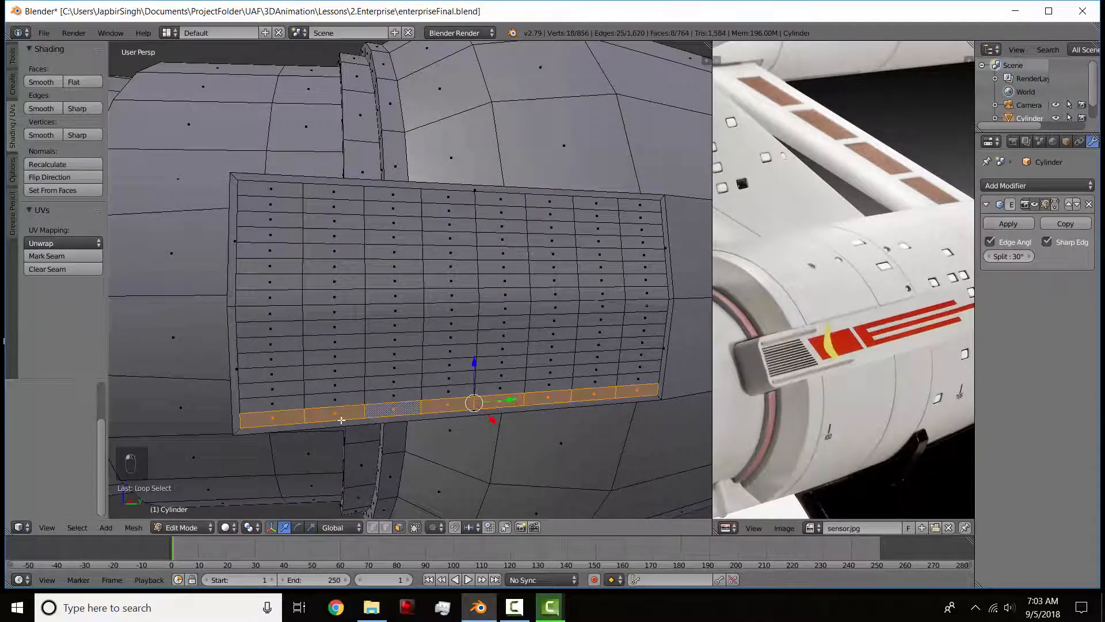
pyautogui.hotkey('ctrl', 'z')
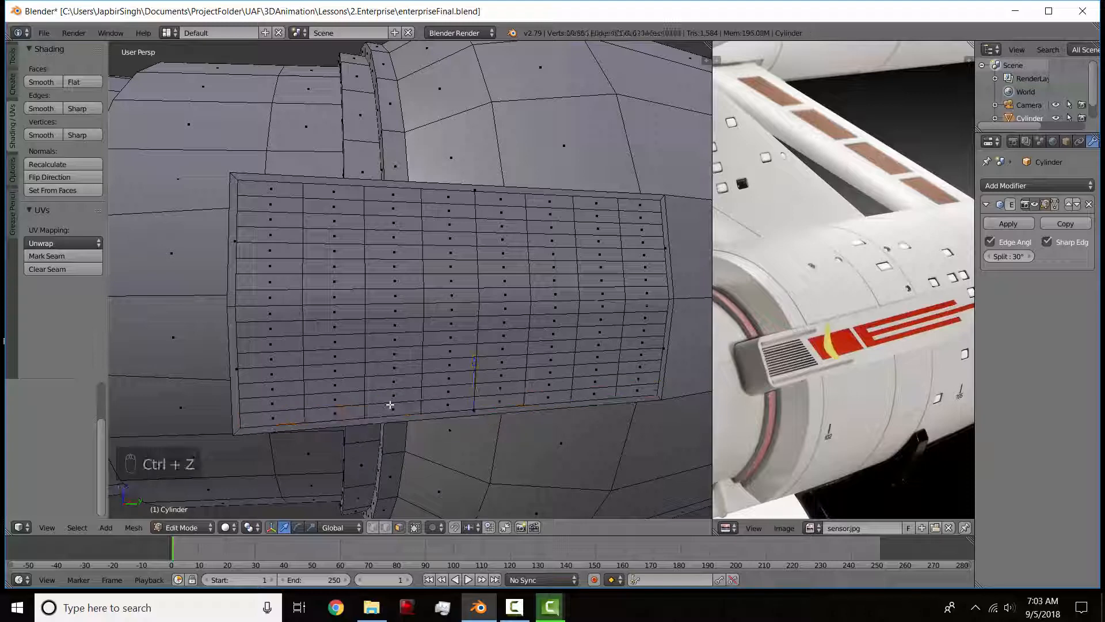
pyautogui.keyDown('alt'); pyautogui.rightClick(390, 402); pyautogui.keyUp('alt')
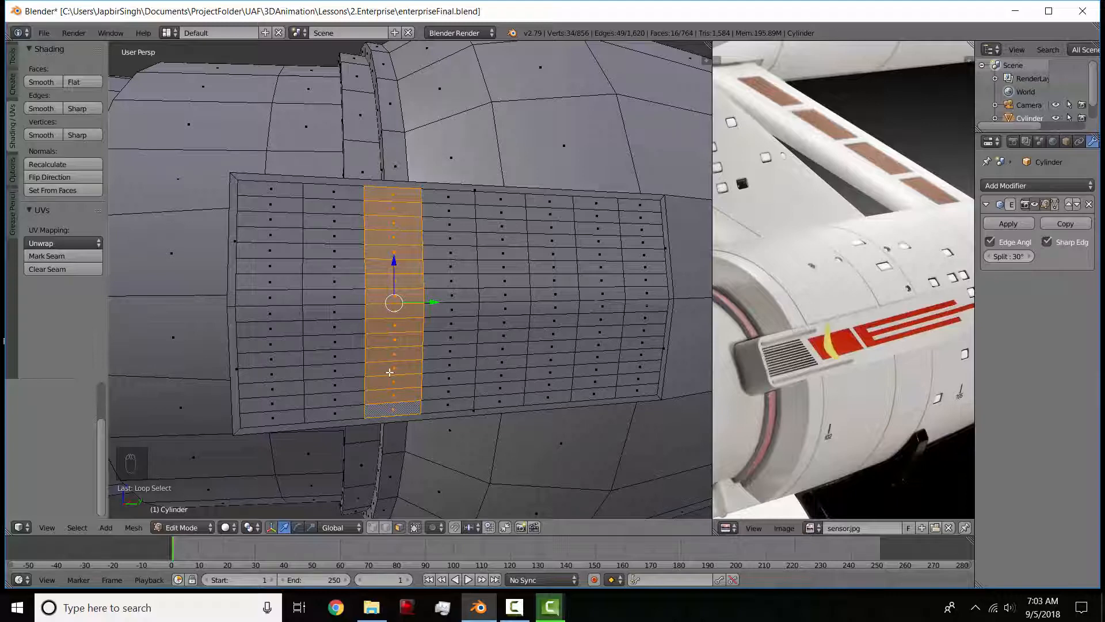
pyautogui.press('a')
pyautogui.keyDown('alt'); pyautogui.rightClick(364, 411); pyautogui.keyUp('alt')
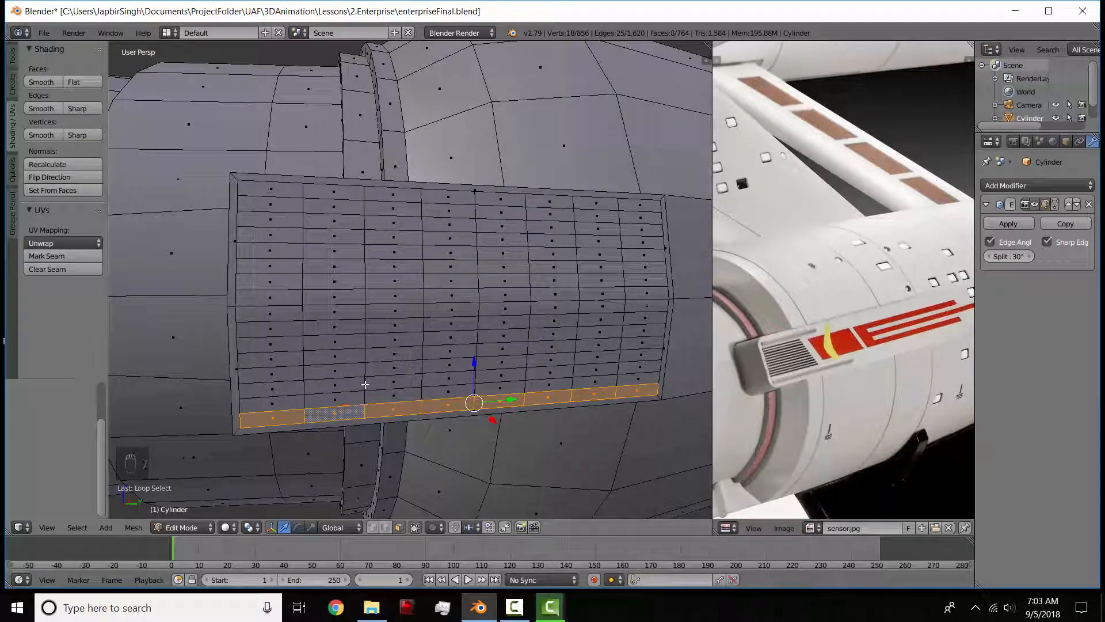
pyautogui.keyDown('alt'); pyautogui.rightClick(365, 384); pyautogui.keyUp('alt')
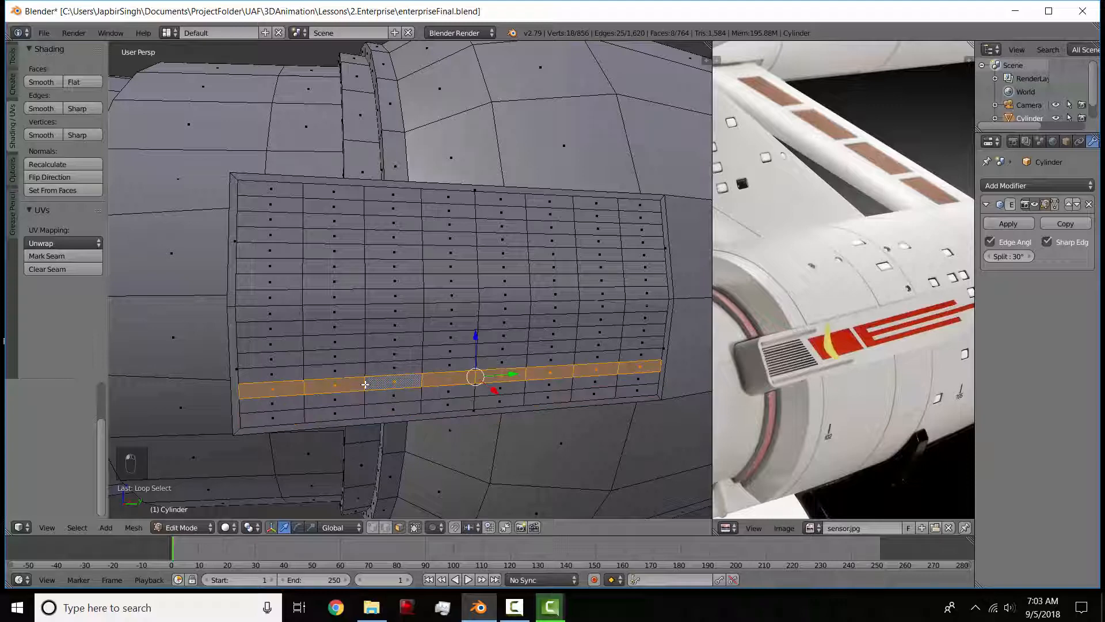
pyautogui.keyDown('alt'); pyautogui.rightClick(367, 416); pyautogui.keyUp('alt')
pyautogui.keyDown('alt'); pyautogui.rightClick(365, 384); pyautogui.keyUp('alt')
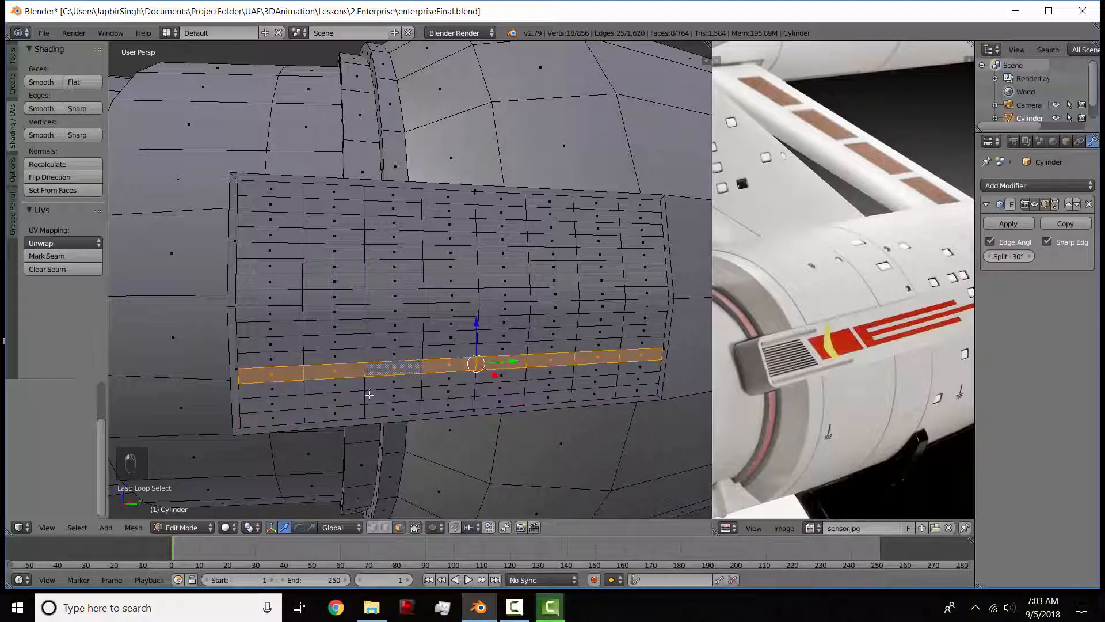
# Loop-select every other lengthwise row of the subdivided grid, from the lowest row up, for eight rows in total.
pyautogui.keyDown('alt'); pyautogui.rightClick(364, 410); pyautogui.keyUp('alt')
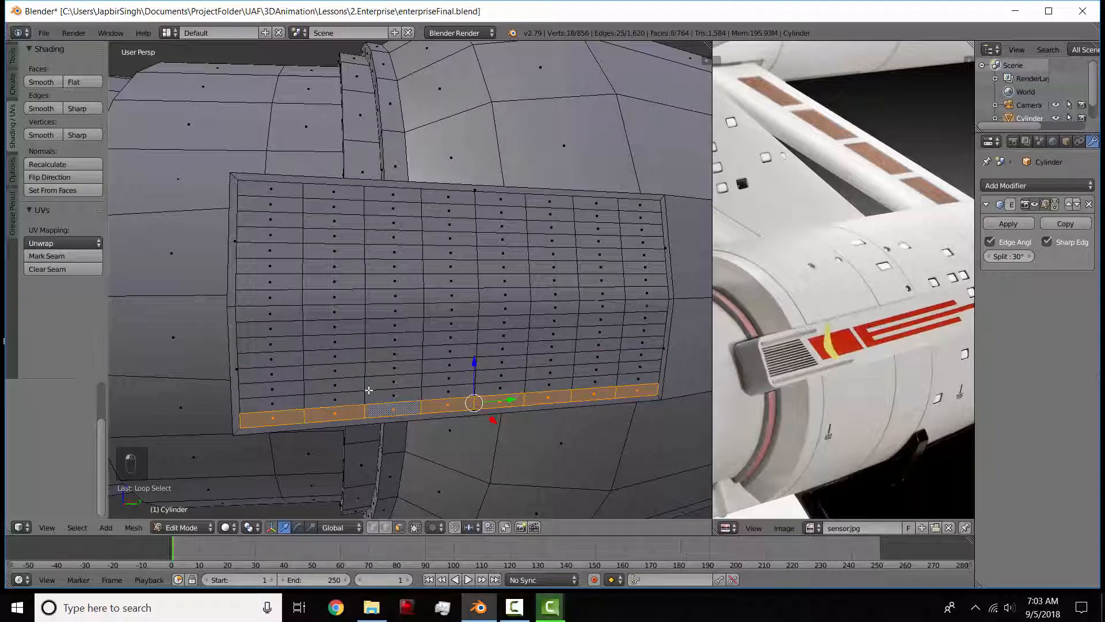
pyautogui.keyDown('alt'); pyautogui.keyDown('shift'); pyautogui.rightClick(368, 390); pyautogui.keyUp('shift'); pyautogui.keyUp('alt')
pyautogui.keyDown('alt'); pyautogui.keyDown('shift'); pyautogui.rightClick(366, 353); pyautogui.keyUp('shift'); pyautogui.keyUp('alt')
pyautogui.keyDown('alt'); pyautogui.keyDown('shift'); pyautogui.rightClick(366, 327); pyautogui.keyUp('shift'); pyautogui.keyUp('alt')
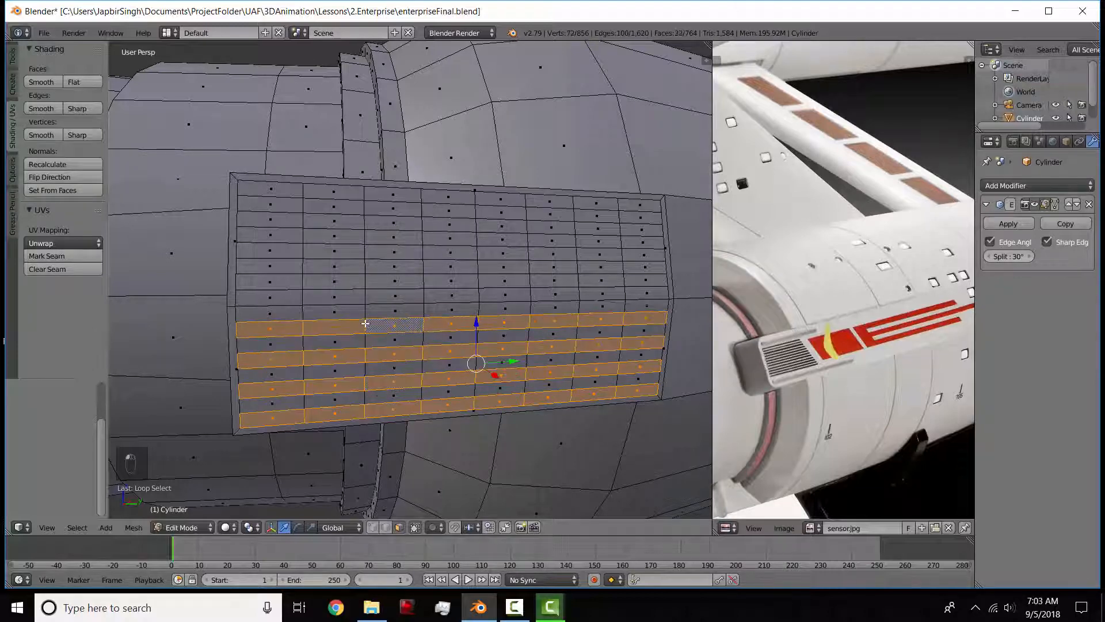
pyautogui.keyDown('alt'); pyautogui.keyDown('shift'); pyautogui.rightClick(366, 297); pyautogui.keyUp('shift'); pyautogui.keyUp('alt')
pyautogui.keyDown('alt'); pyautogui.keyDown('shift'); pyautogui.rightClick(366, 266); pyautogui.keyUp('shift'); pyautogui.keyUp('alt')
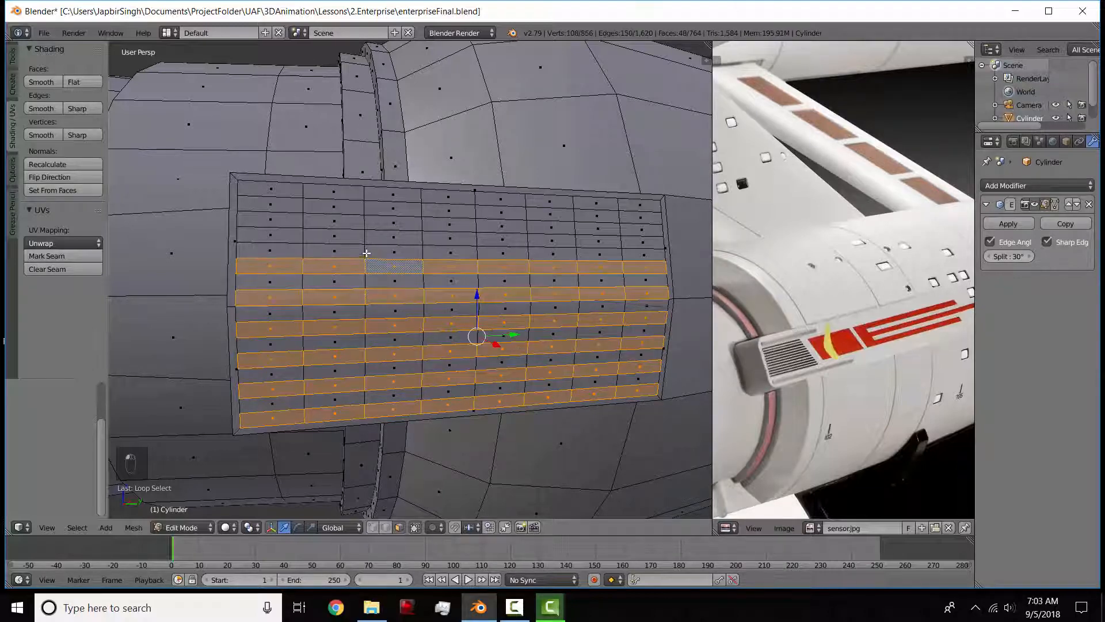
pyautogui.keyDown('alt'); pyautogui.keyDown('shift'); pyautogui.rightClick(366, 236); pyautogui.keyUp('shift'); pyautogui.keyUp('alt')
pyautogui.keyDown('alt'); pyautogui.keyDown('shift'); pyautogui.rightClick(364, 210); pyautogui.keyUp('shift'); pyautogui.keyUp('alt')
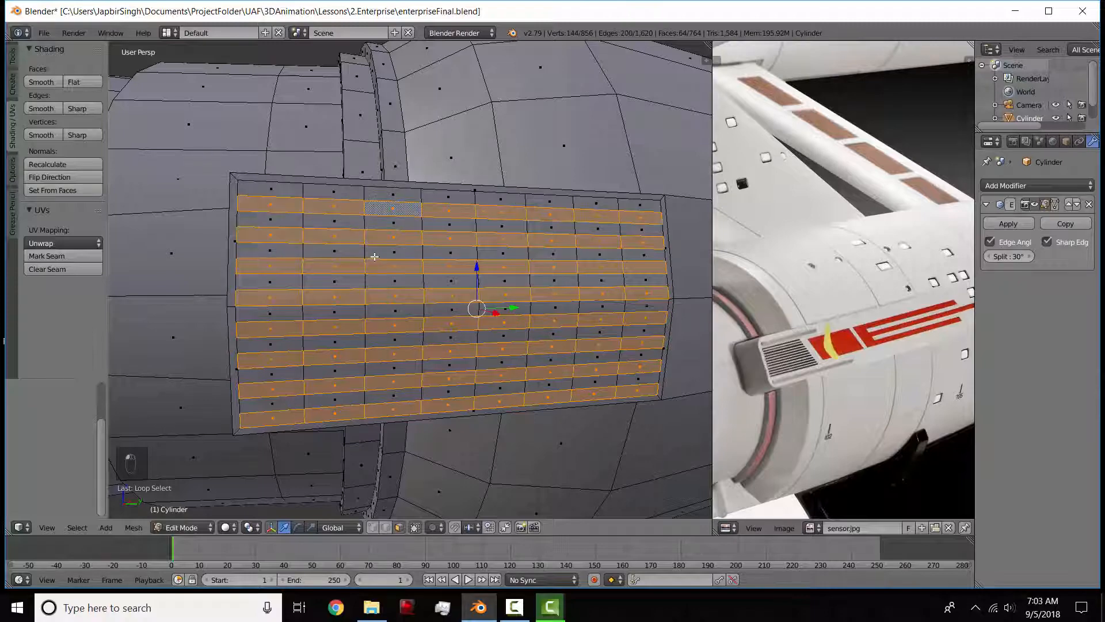
# Extrude the selected rows about 0.012 inward along global X to form grille slots, and inspect the hull in Object Mode.
pyautogui.moveTo(374, 257); pyautogui.dragTo(580, 353, button='middle')
pyautogui.press('e')
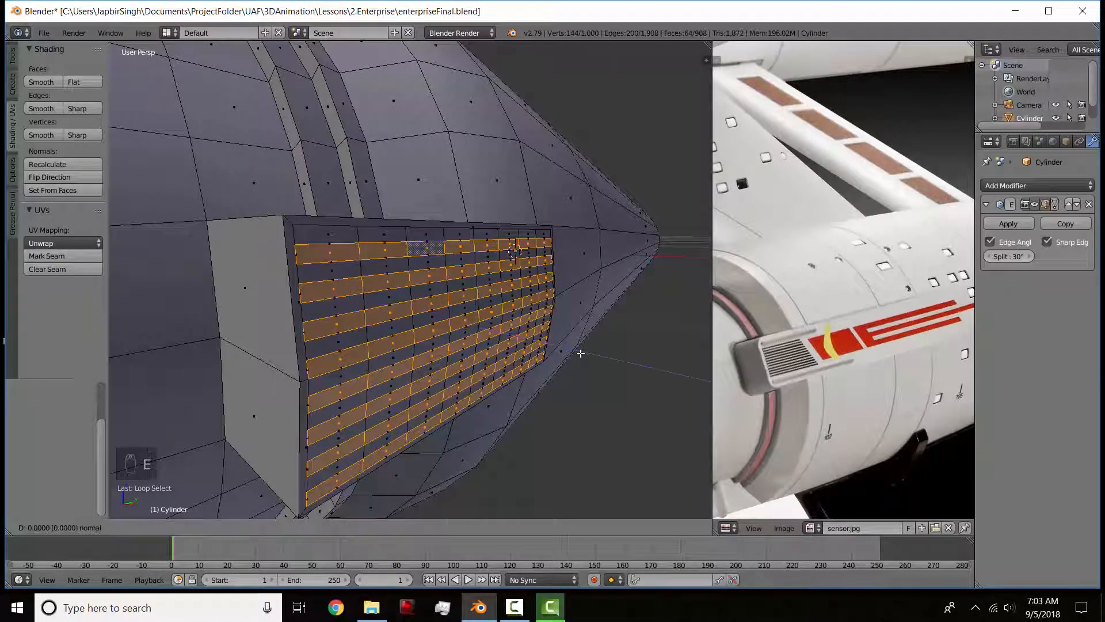
pyautogui.press('x')
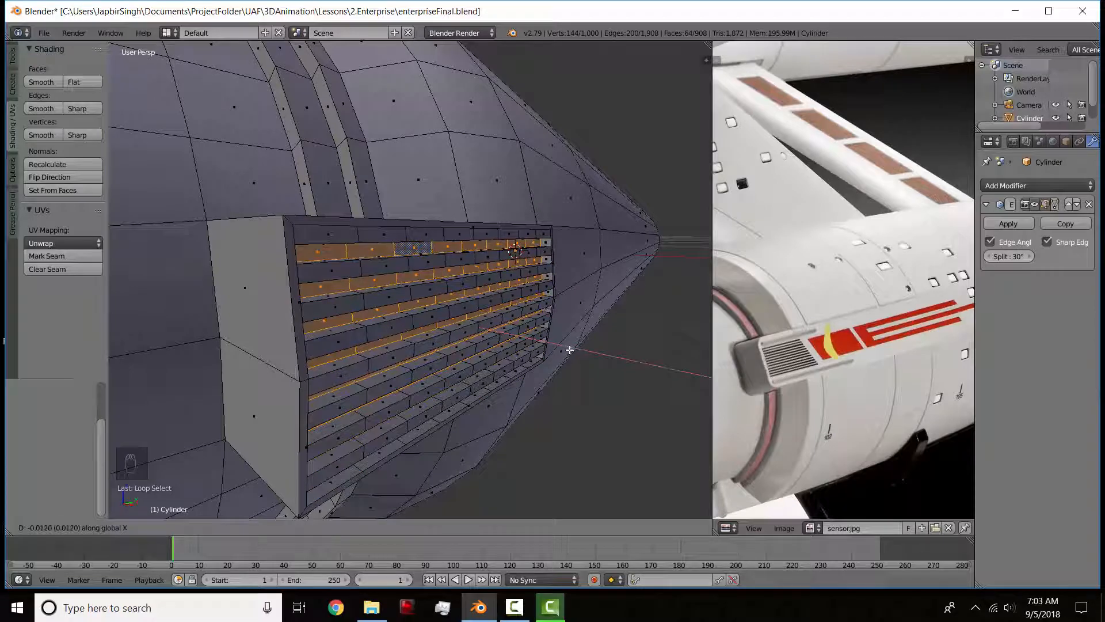
pyautogui.click(570, 349)
pyautogui.press('Tab')
pyautogui.scroll(-4, 499, 337)
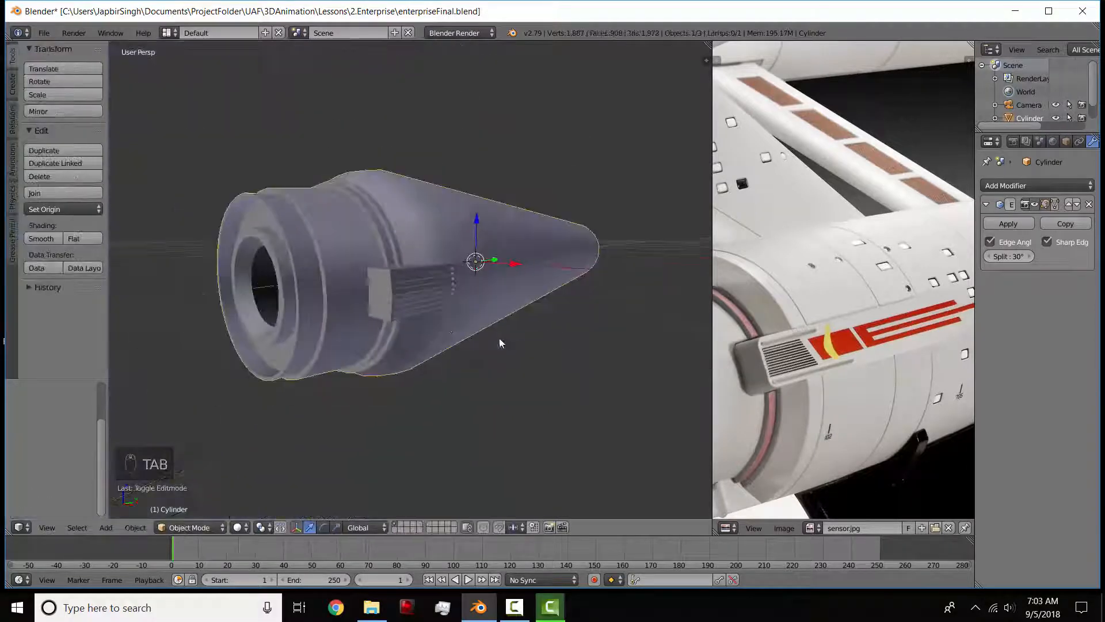
pyautogui.scroll(4, 388, 346)
pyautogui.moveTo(388, 343); pyautogui.dragTo(380, 273, button='middle')
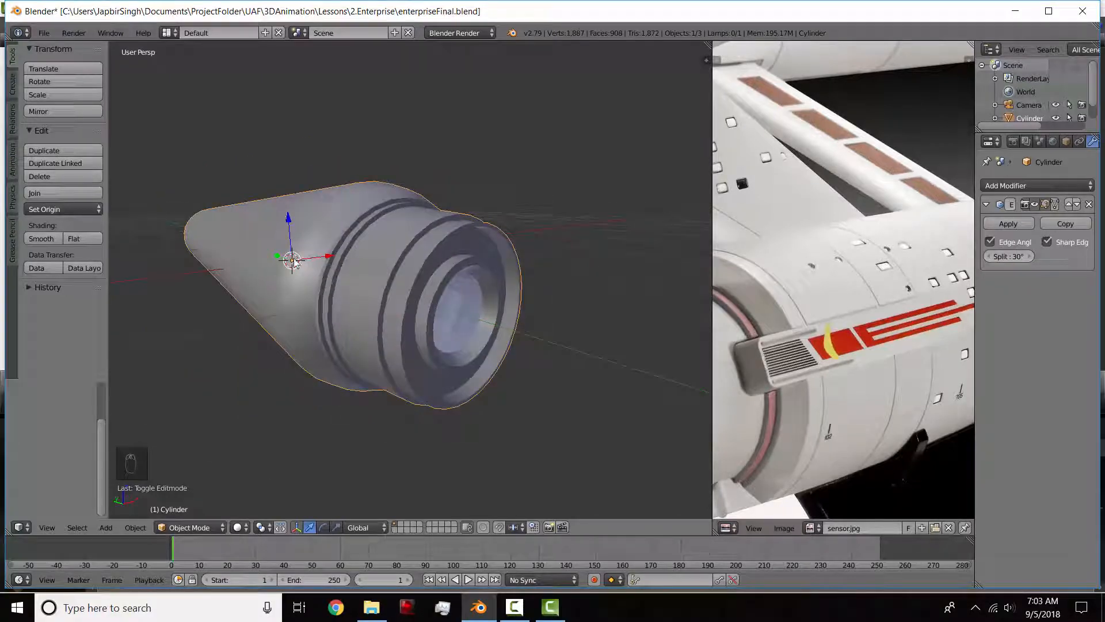
# Compare the hull's front profile and side sensor housing with the front blueprint.
pyautogui.moveTo(488, 278); pyautogui.dragTo(407, 265, button='middle')
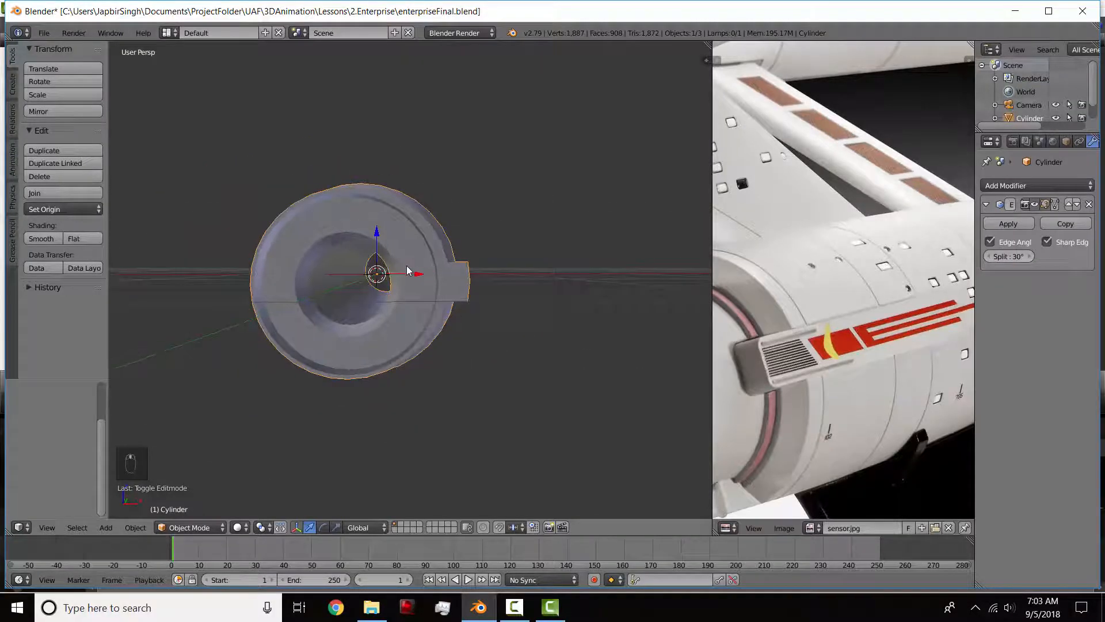
pyautogui.press('KP_1')
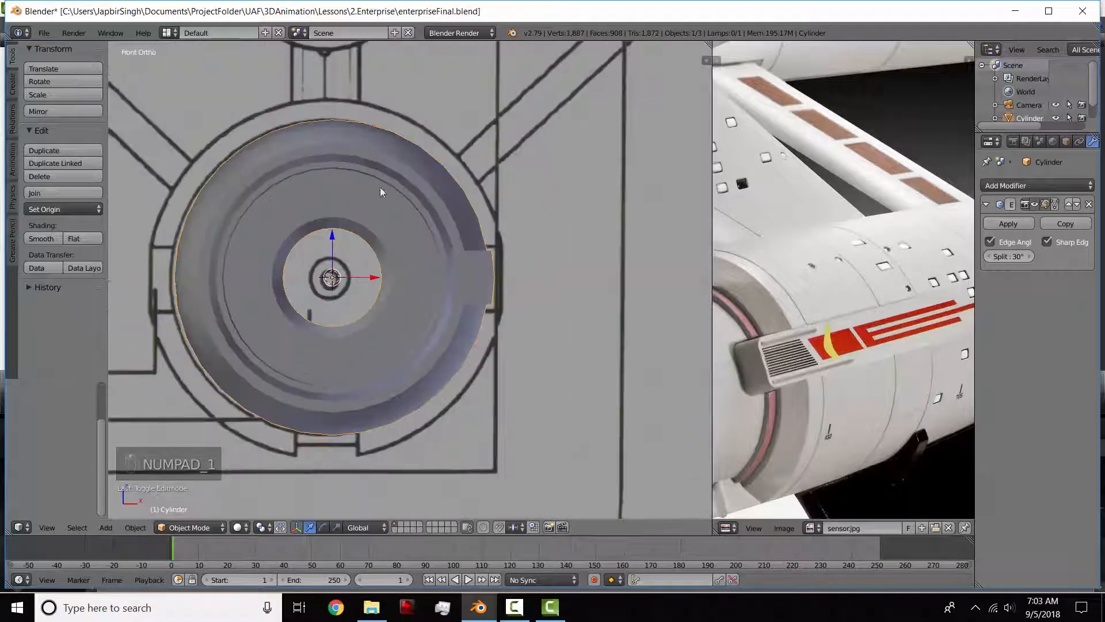
pyautogui.scroll(-1, 339, 143)
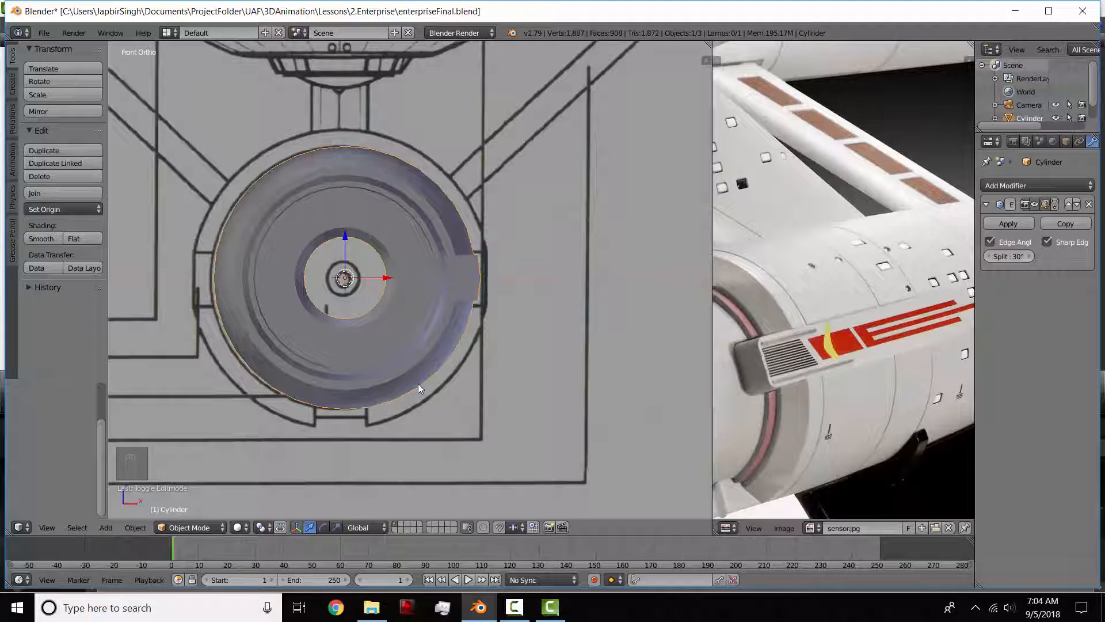
pyautogui.moveTo(418, 384); pyautogui.dragTo(365, 288, button='middle')
pyautogui.press('KP_1')
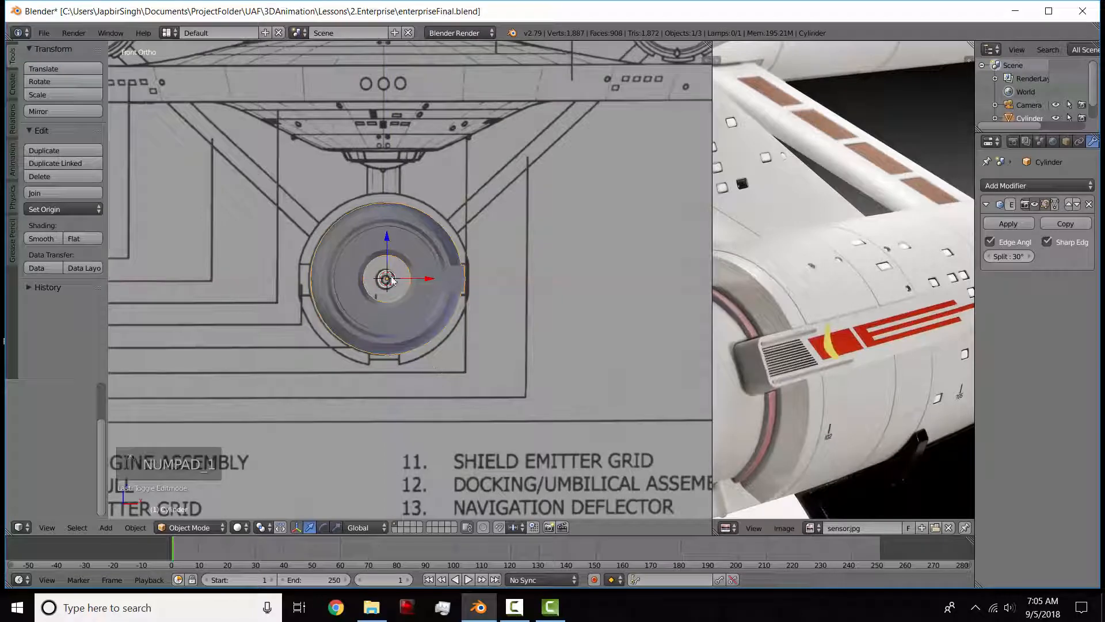
pyautogui.scroll(-2, 403, 282)
pyautogui.scroll(2, 397, 276)
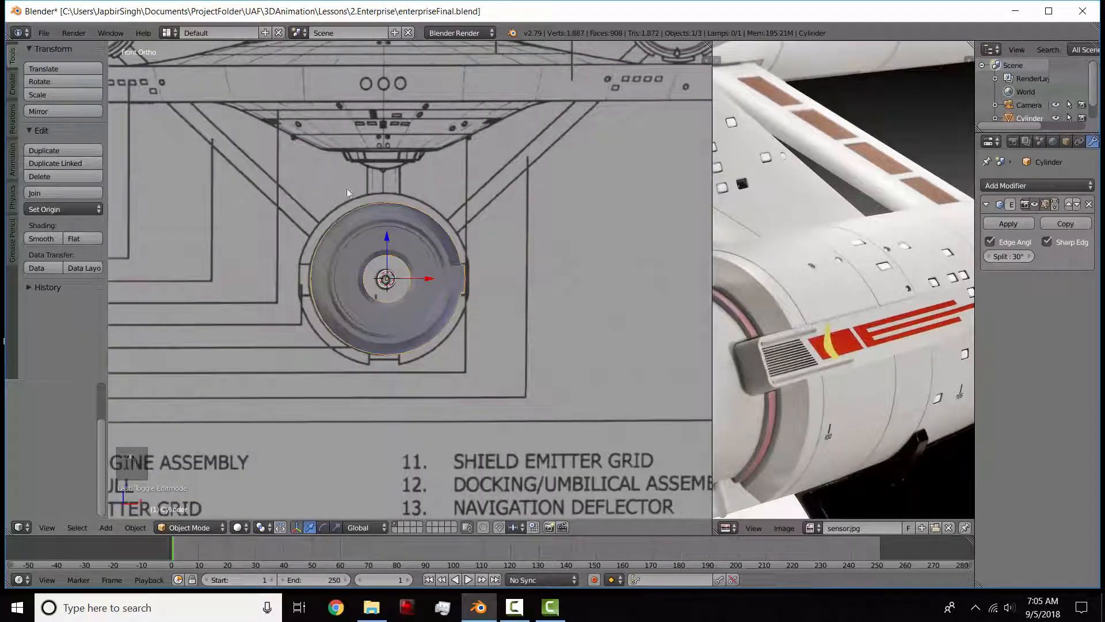
pyautogui.scroll(-3, 434, 250)
pyautogui.moveTo(506, 223); pyautogui.dragTo(400, 298, button='middle')
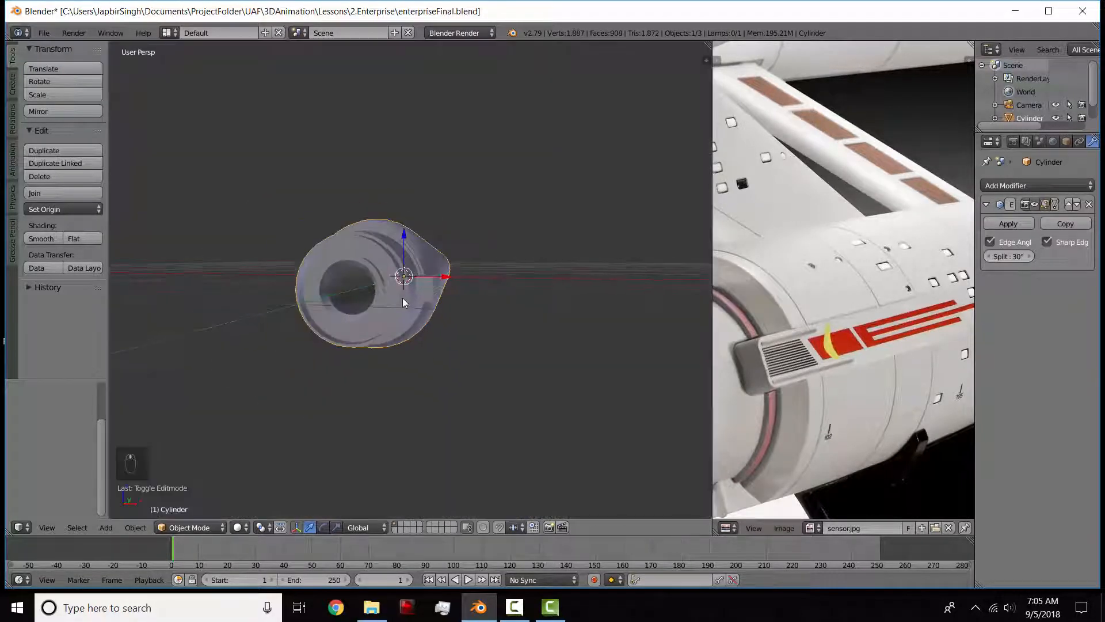
pyautogui.press('KP_1')
pyautogui.scroll(3, 402, 301)
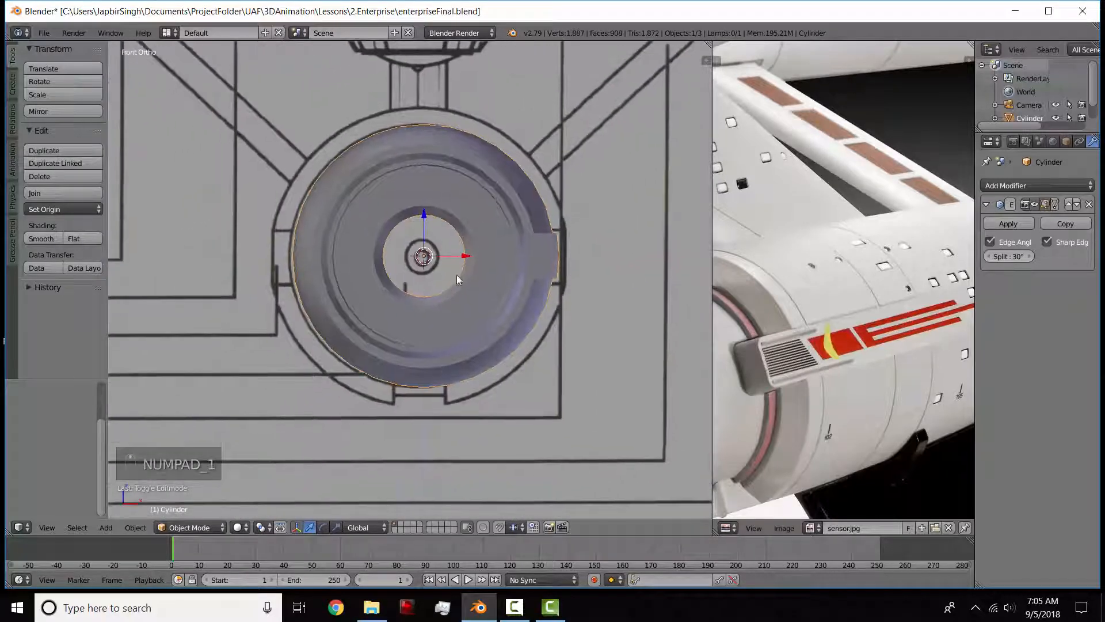
# Open the hull for editing in wireframe display and clear the current face selection.
pyautogui.click(192, 529)
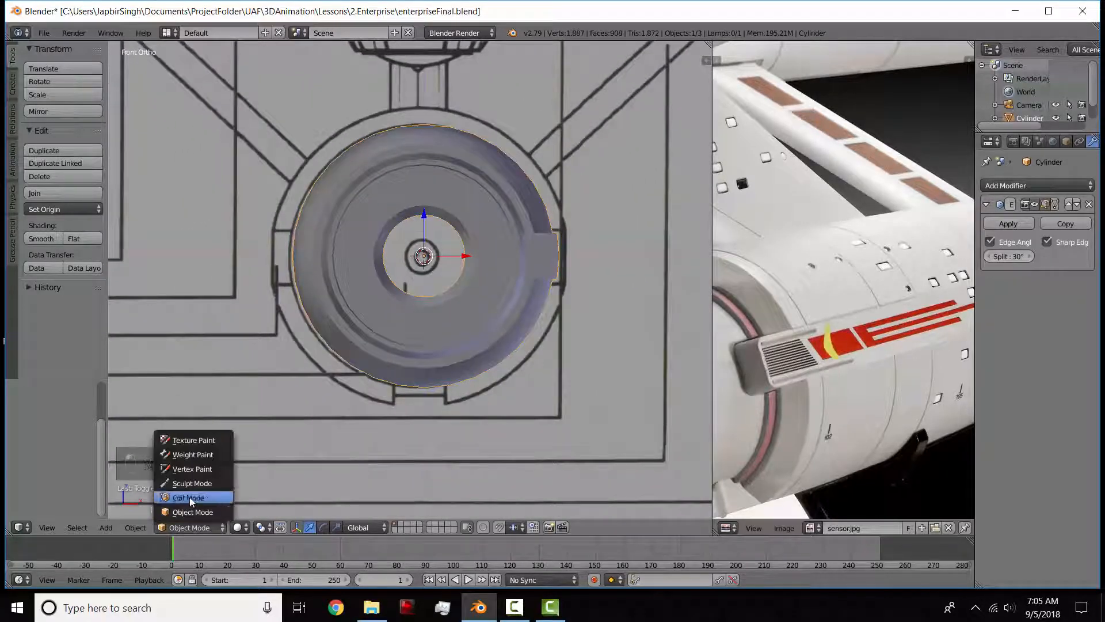
pyautogui.click(190, 501)
pyautogui.scroll(3, 510, 307)
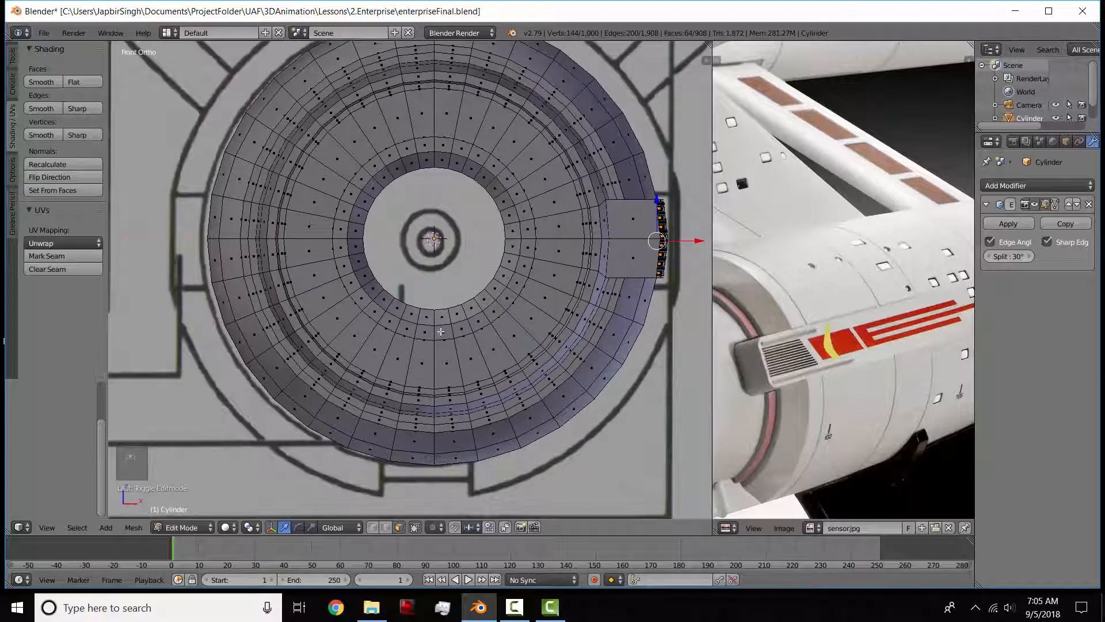
pyautogui.scroll(-2, 456, 349)
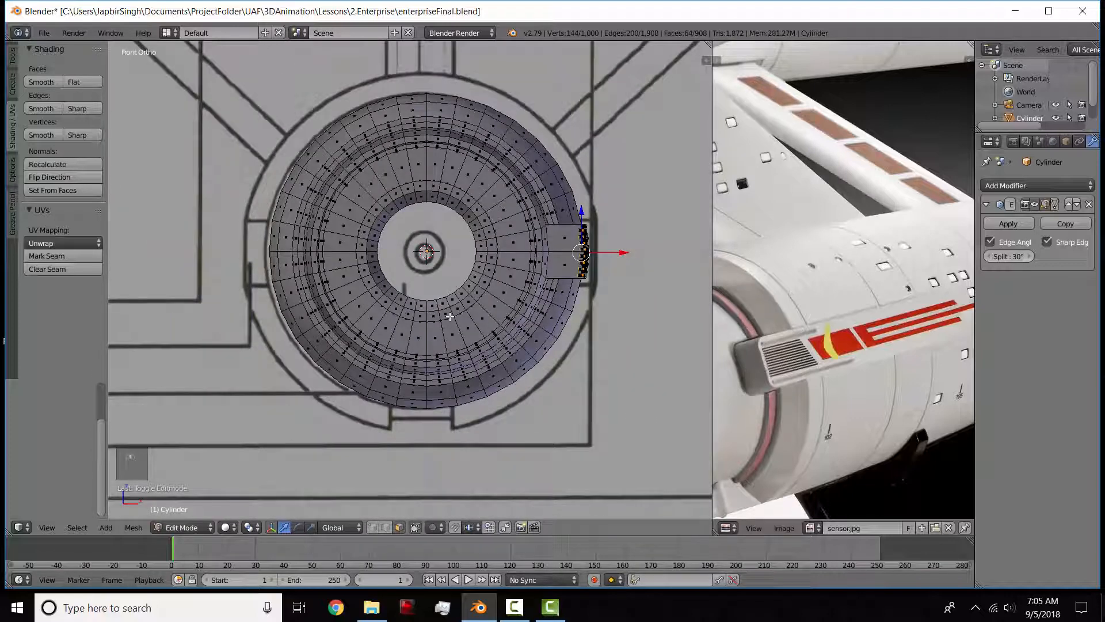
pyautogui.press('z')
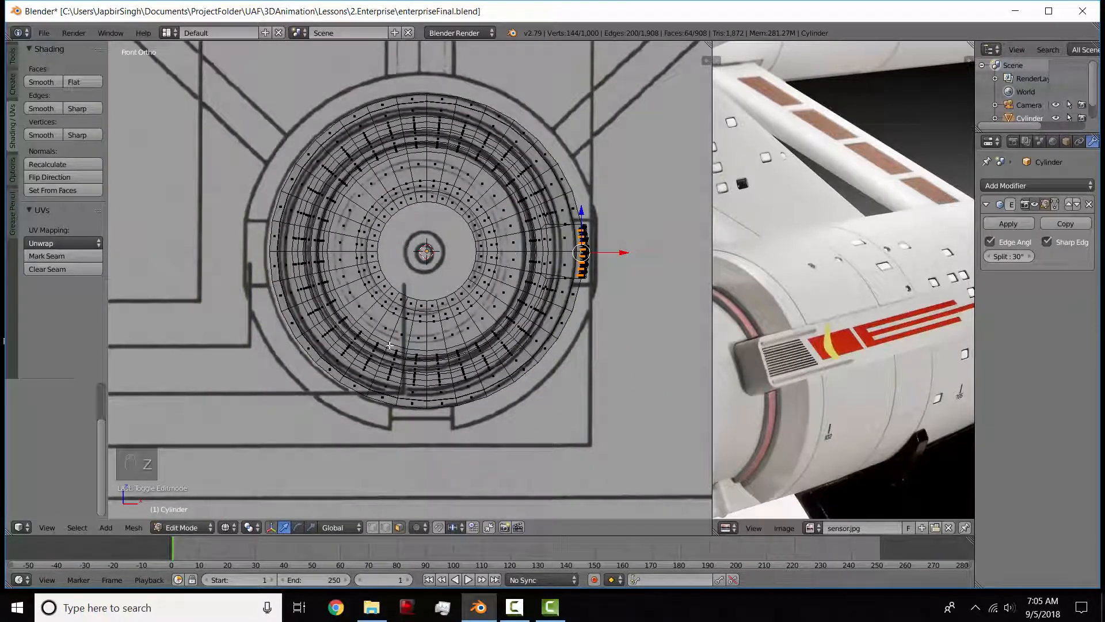
pyautogui.scroll(2, 467, 340)
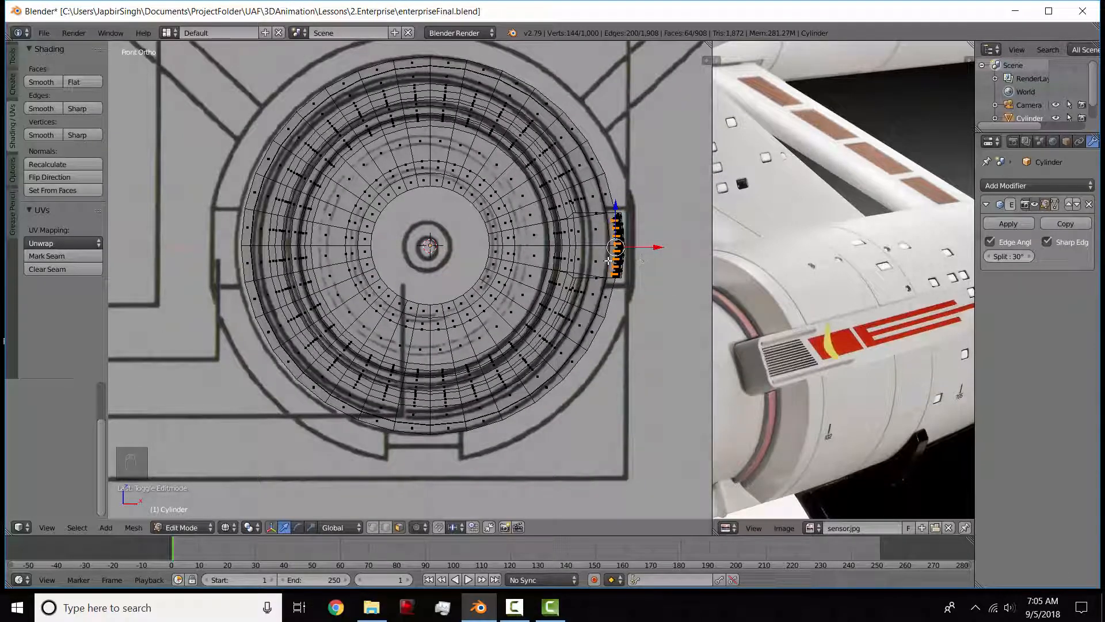
pyautogui.press('a')
pyautogui.scroll(-2, 461, 284)
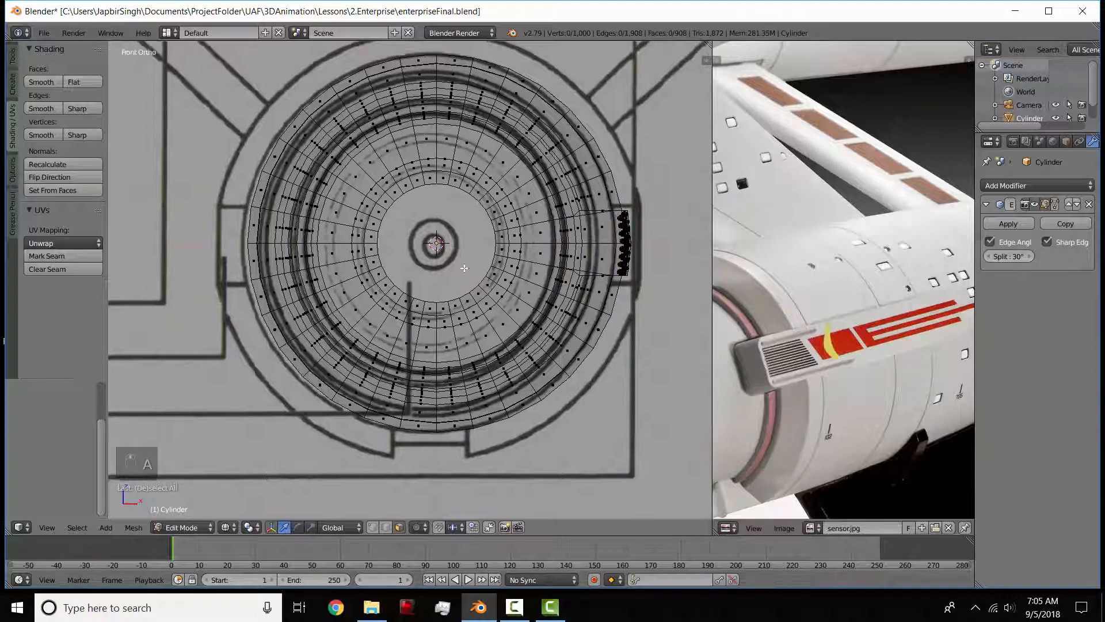
pyautogui.keyDown('shift'); pyautogui.moveTo(462, 285); pyautogui.dragTo(437, 315, button='middle'); pyautogui.keyUp('shift')
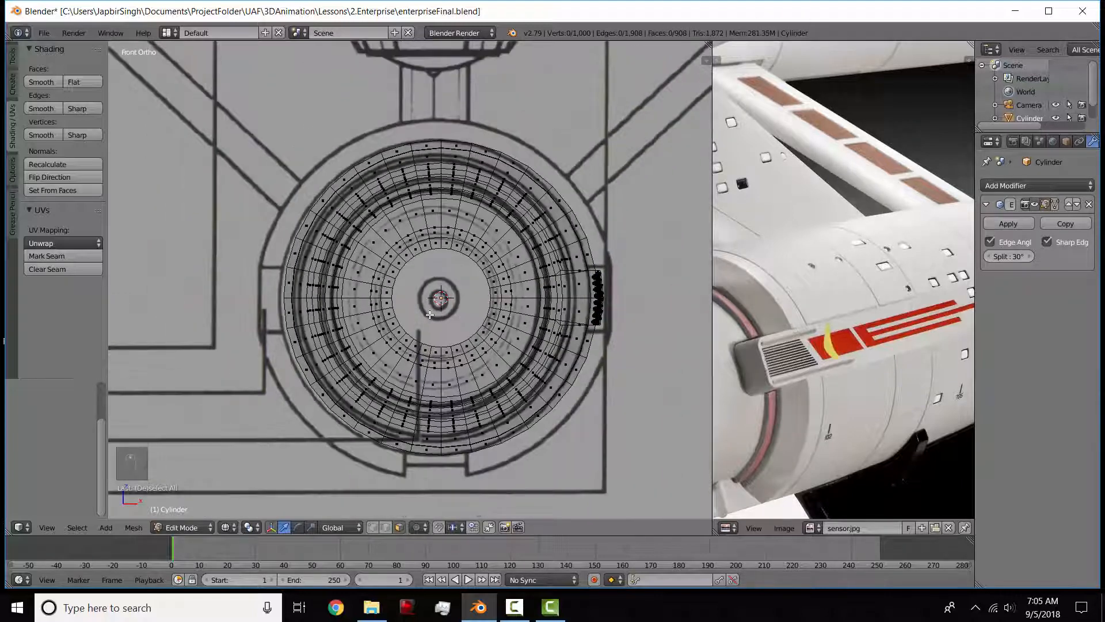
pyautogui.scroll(-1, 428, 314)
# Border-select the faces of the hull's left half in the front view, up to the vertical centre line.
pyautogui.press('c')
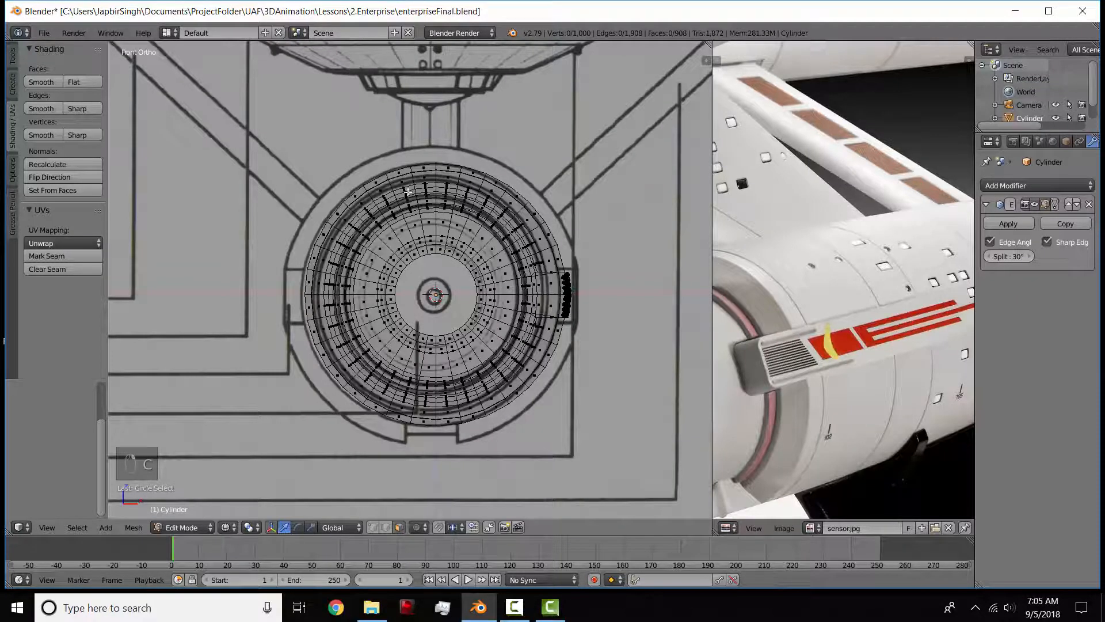
pyautogui.scroll(-1, 408, 192)
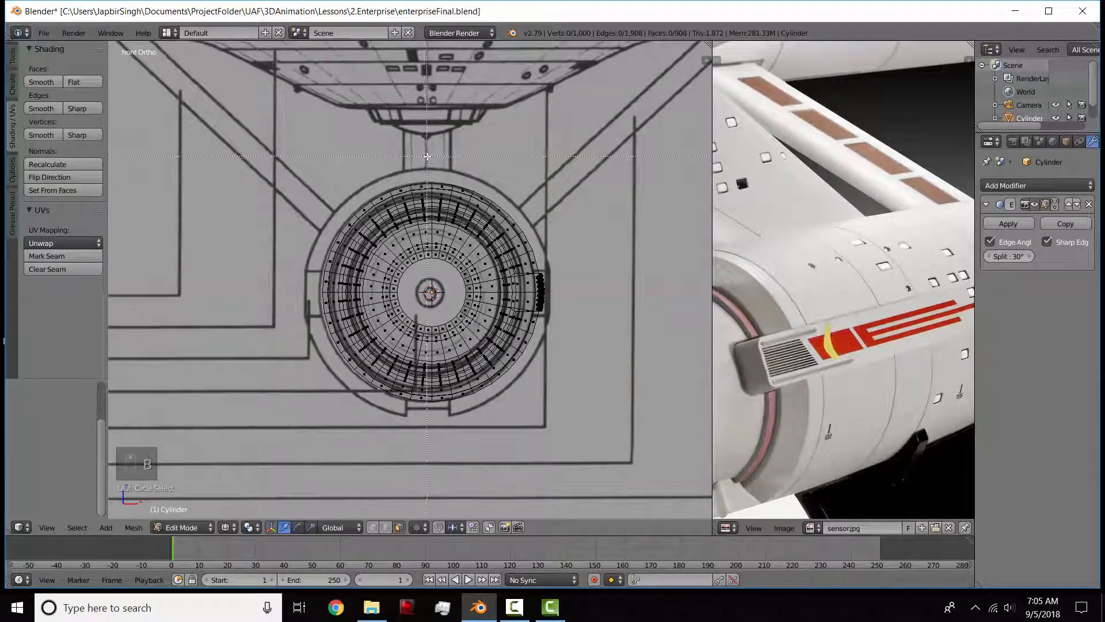
pyautogui.press('b')
pyautogui.moveTo(192, 110); pyautogui.dragTo(428, 426)
pyautogui.scroll(4, 442, 289)
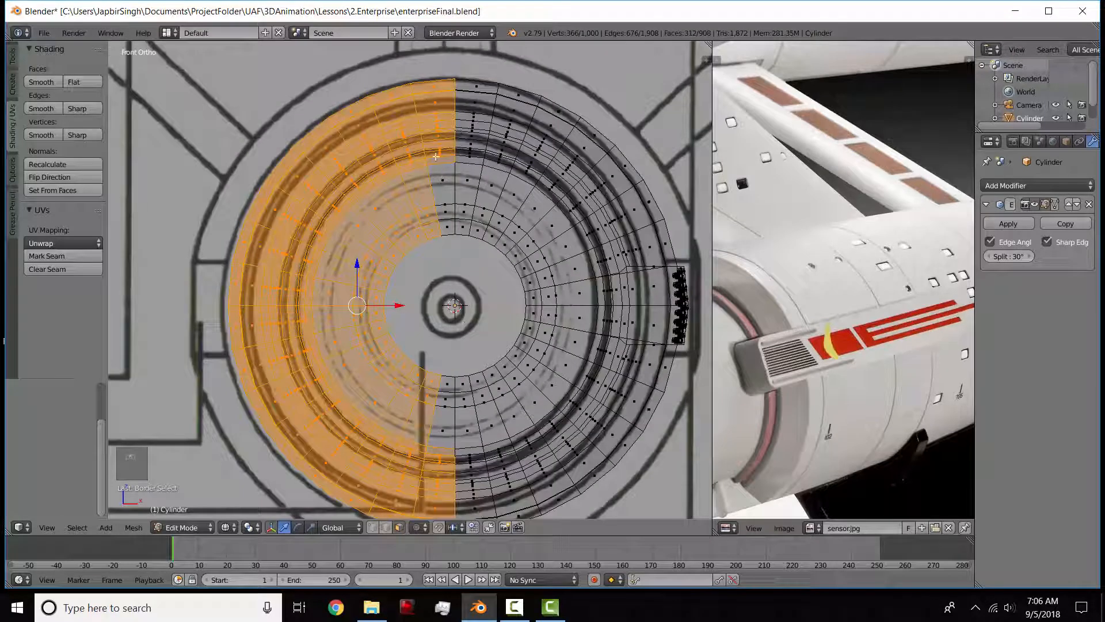
pyautogui.scroll(2, 456, 287)
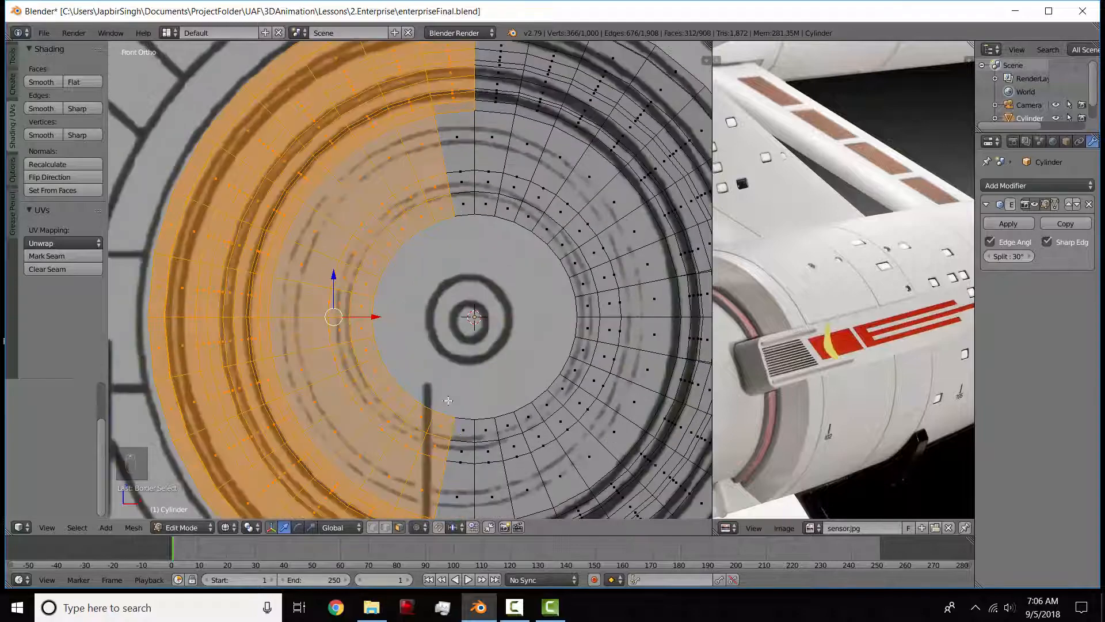
# Add the missed inner ring faces just left of the vertical centre line to the selection.
pyautogui.keyDown('shift'); pyautogui.scroll(-4, 444, 372); pyautogui.keyUp('shift')
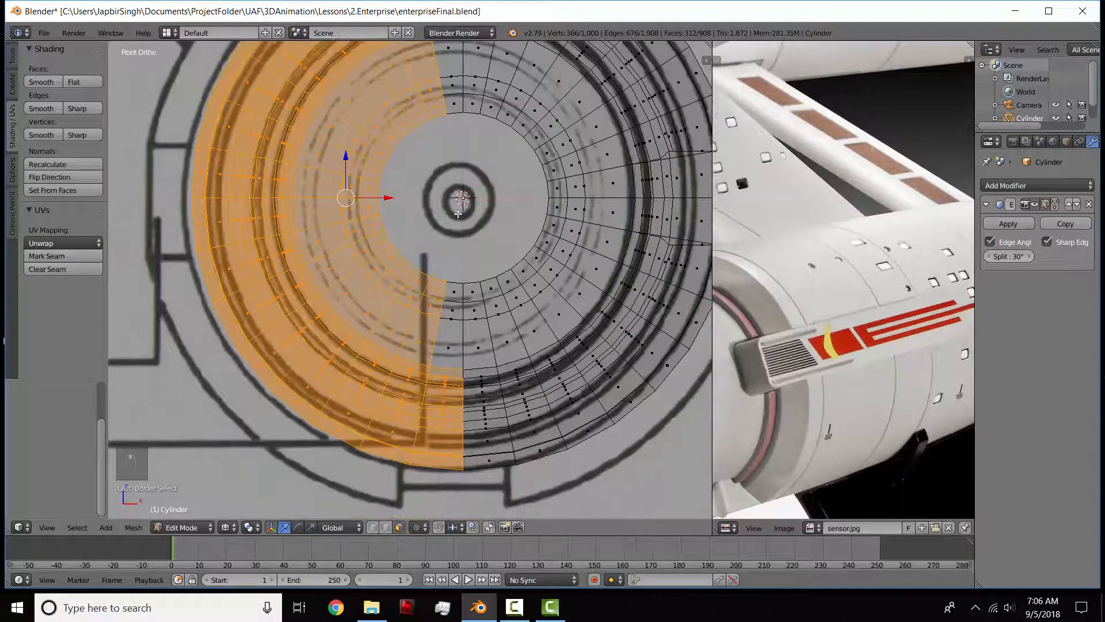
pyautogui.scroll(-1, 458, 213)
pyautogui.keyDown('shift'); pyautogui.scroll(3, 443, 247); pyautogui.keyUp('shift')
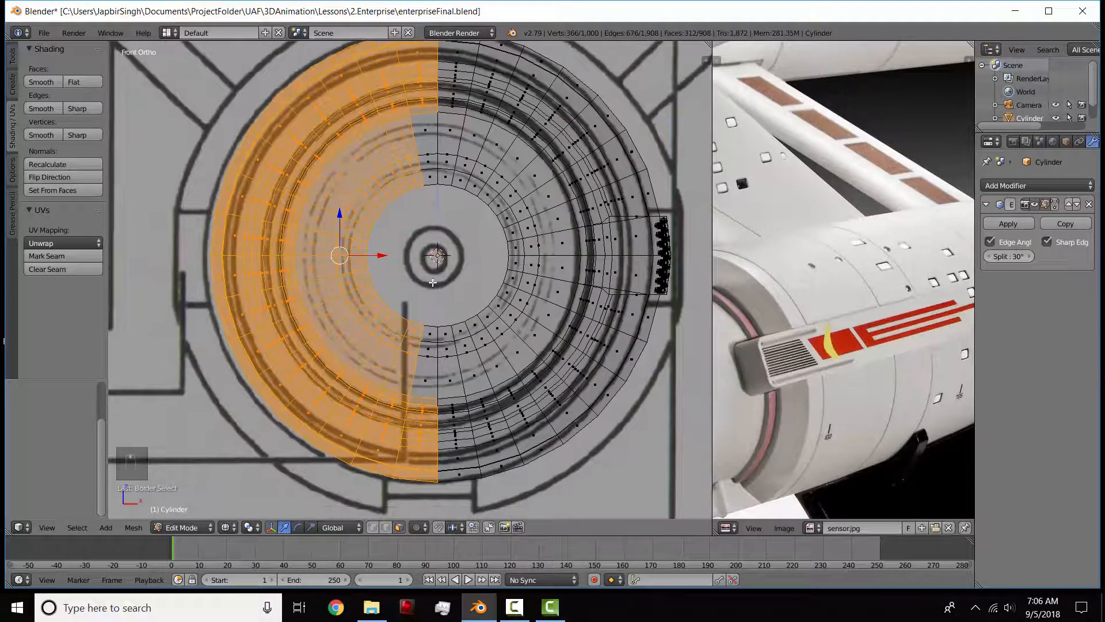
pyautogui.press('b')
pyautogui.moveTo(392, 104); pyautogui.dragTo(435, 394)
pyautogui.scroll(-2, 444, 238)
pyautogui.scroll(-2, 445, 238)
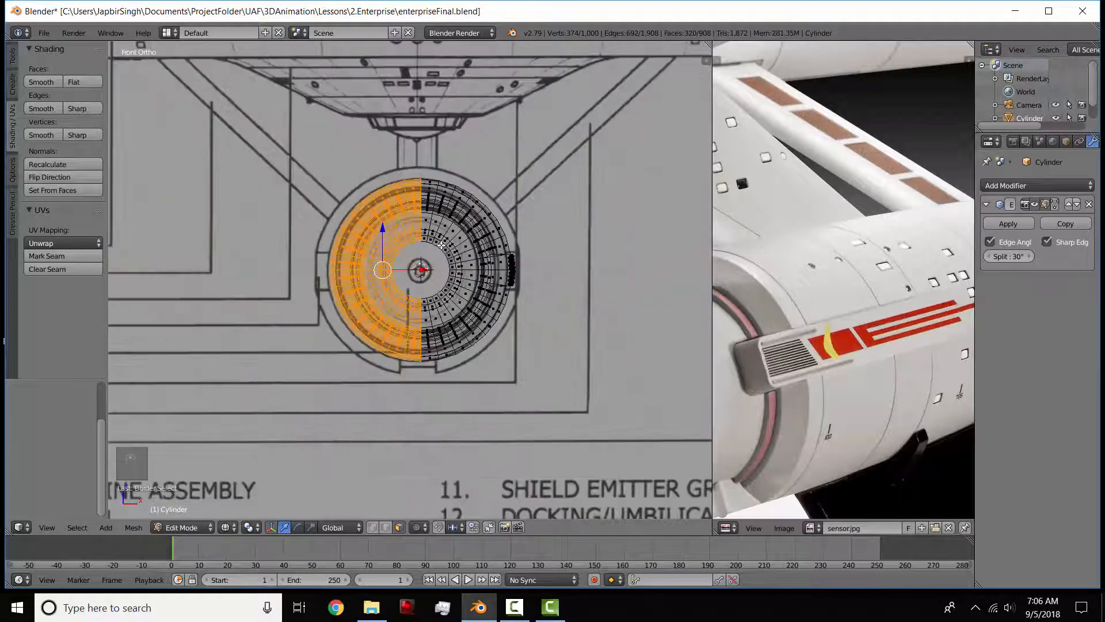
# Turn off the background images and delete the selected faces of the hull's left half.
pyautogui.scroll(2, 586, 333)
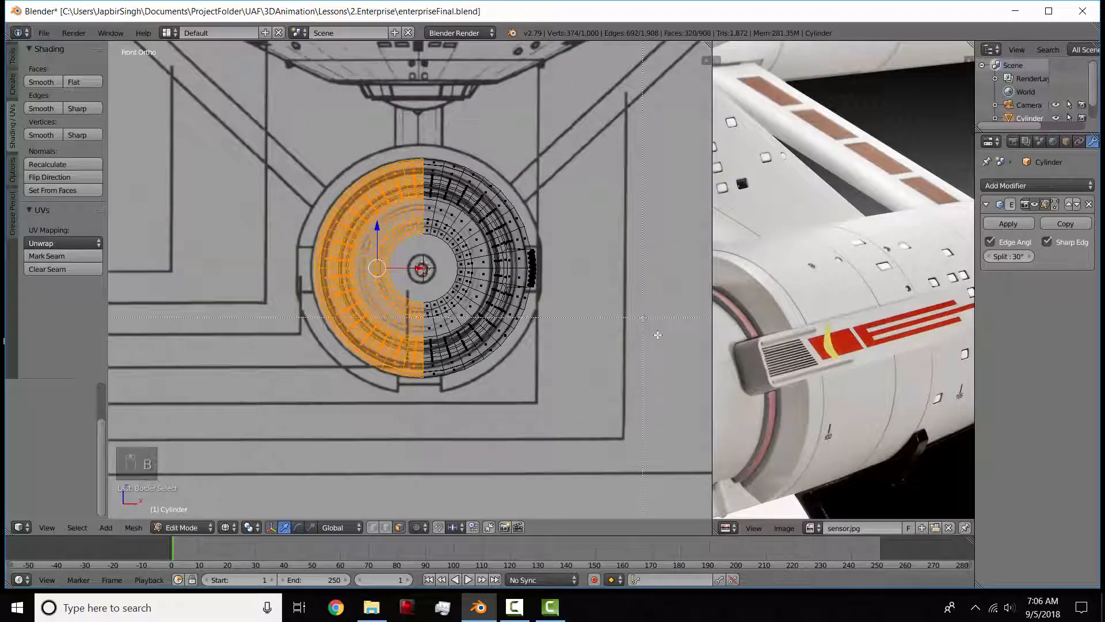
pyautogui.press('n')
pyautogui.scroll(-2, 587, 247)
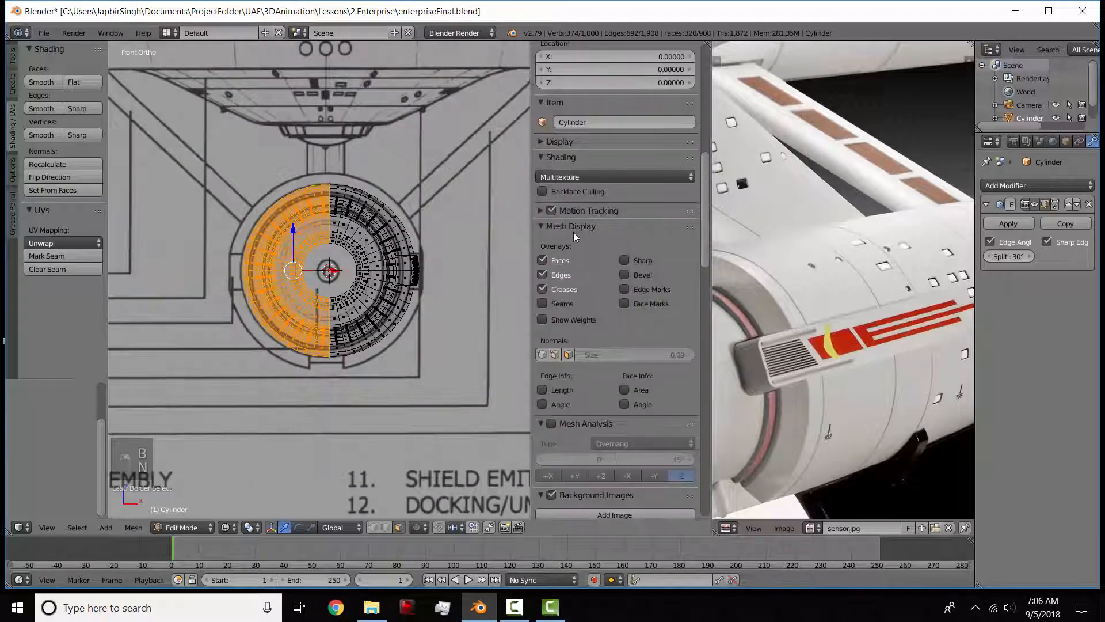
pyautogui.scroll(-8, 556, 276)
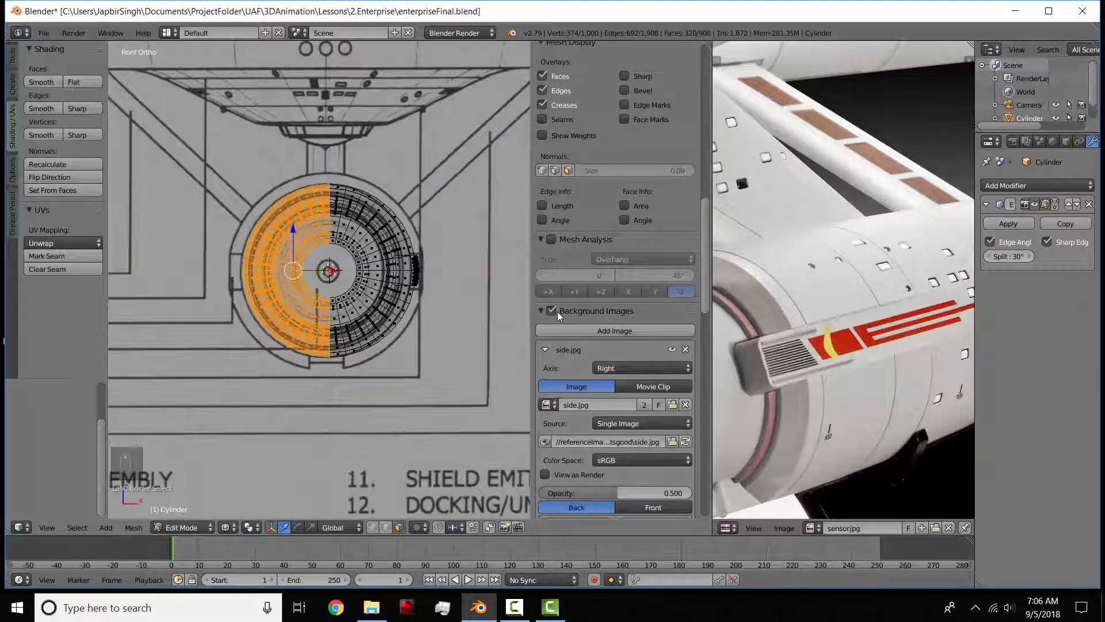
pyautogui.click(554, 311)
pyautogui.scroll(3, 344, 290)
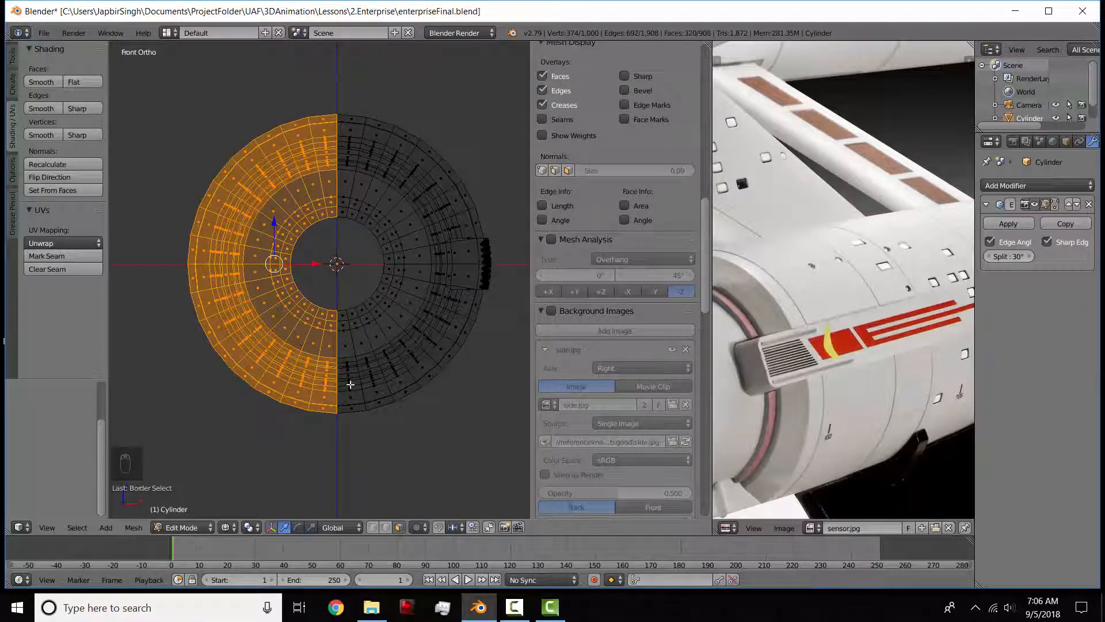
pyautogui.press('x')
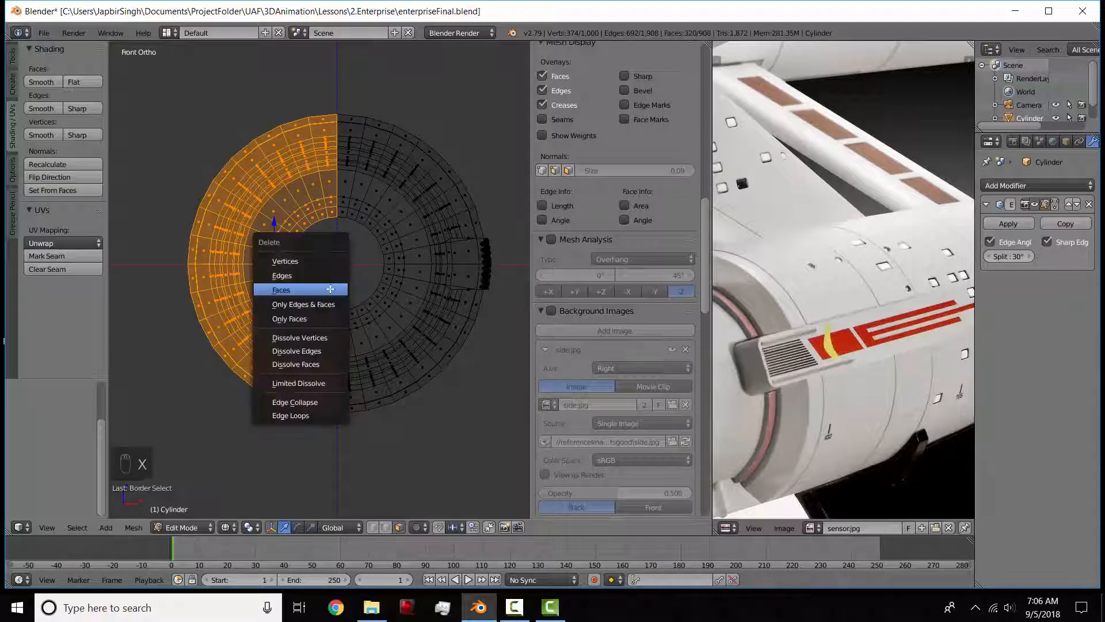
pyautogui.click(330, 289)
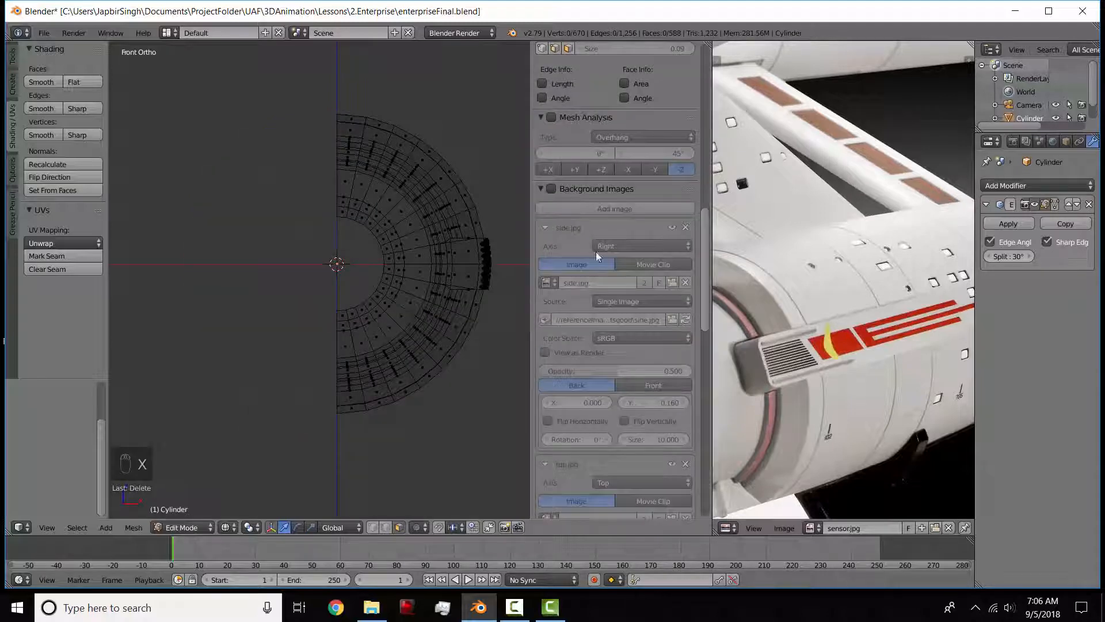
# Turn the background images back on and return the remaining half hull to solid display.
pyautogui.click(554, 189)
pyautogui.moveTo(403, 279); pyautogui.dragTo(387, 297, button='middle')
pyautogui.scroll(-4, 356, 293)
pyautogui.press('x')
pyautogui.press('z')
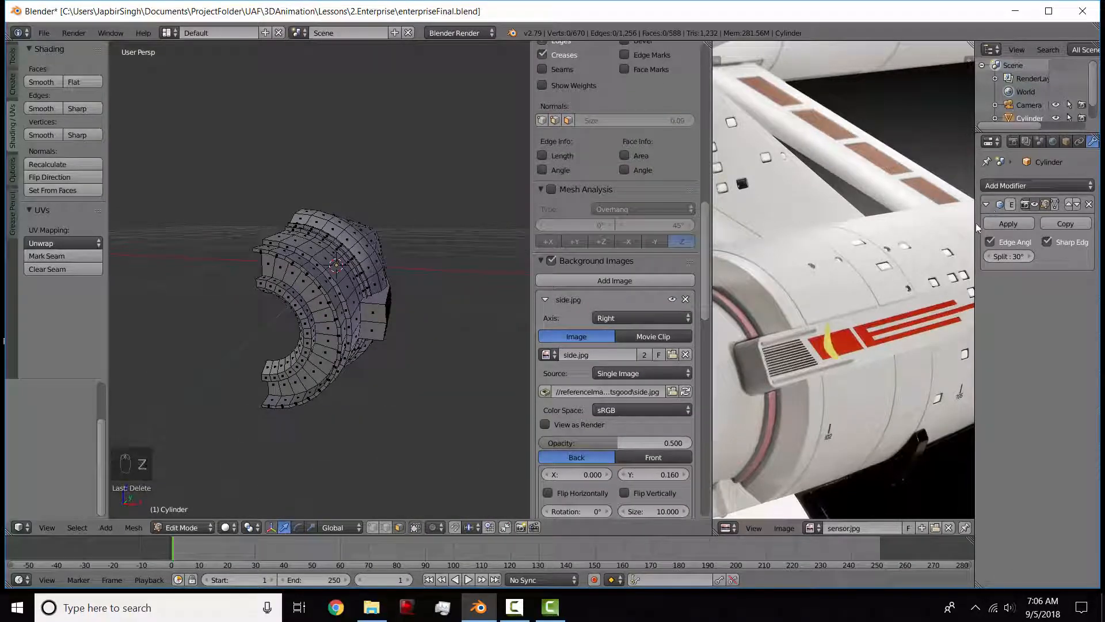
# Widen the modifier settings area and add a Mirror modifier on the X axis to the half hull.
pyautogui.moveTo(975, 223); pyautogui.dragTo(932, 223)
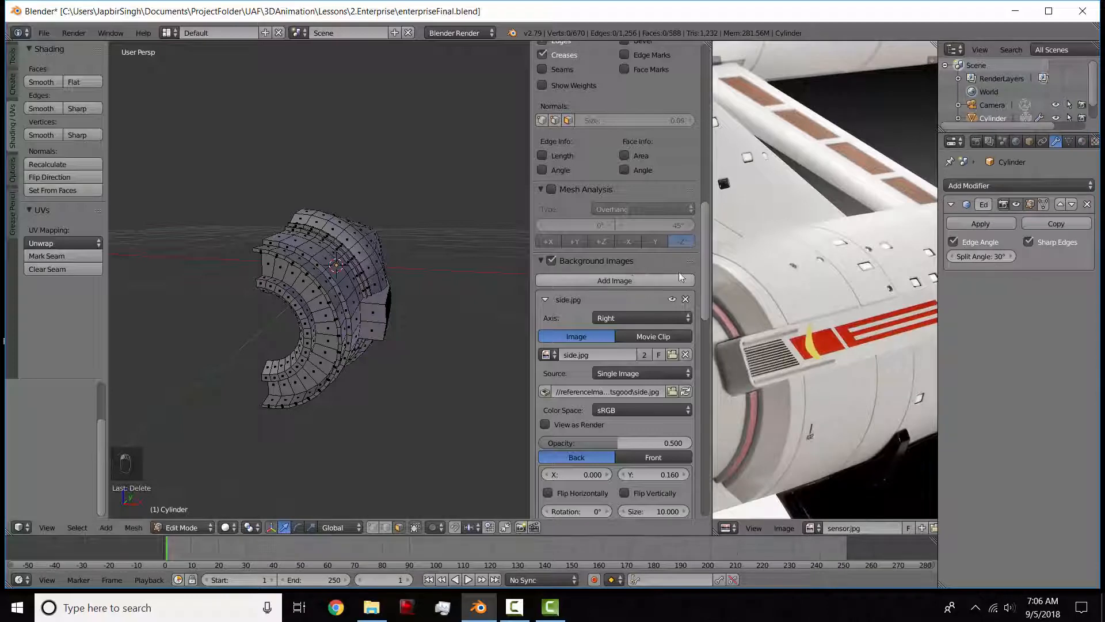
pyautogui.press('n')
pyautogui.moveTo(712, 270); pyautogui.dragTo(680, 265)
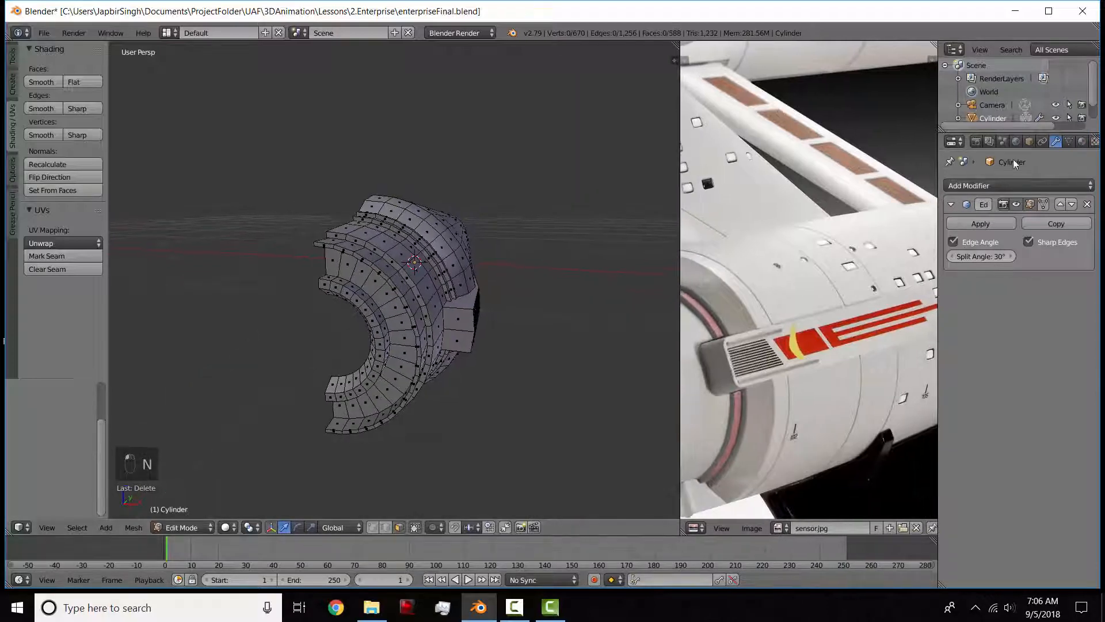
pyautogui.click(997, 184)
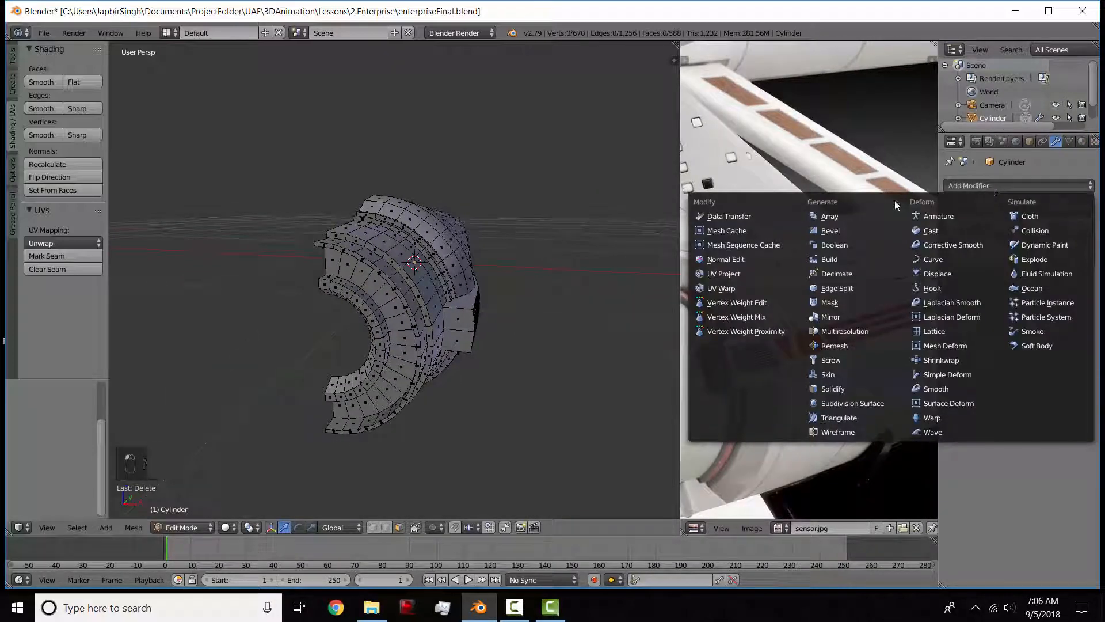
pyautogui.click(844, 316)
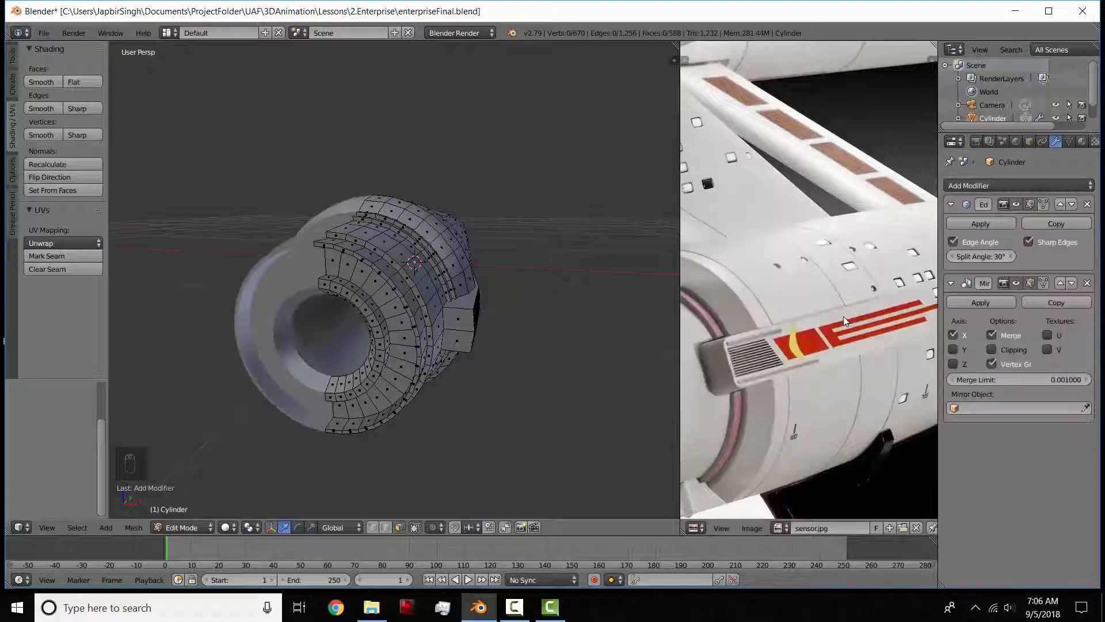
# Examine the mirrored hull and its sensor housings from several angles in Object Mode.
pyautogui.moveTo(350, 295); pyautogui.dragTo(414, 291, button='middle')
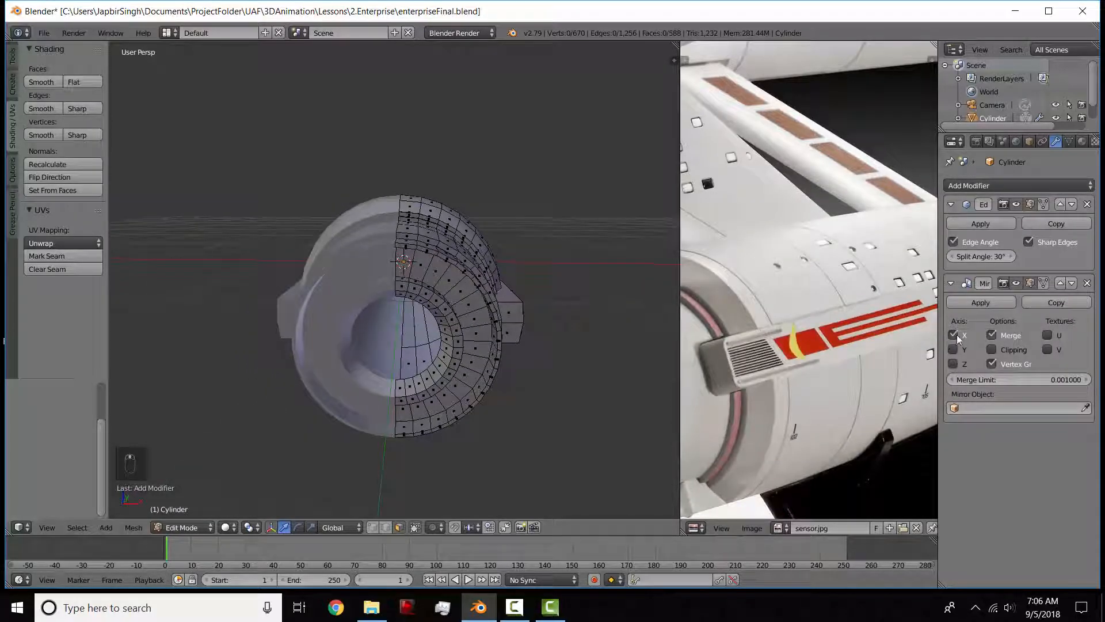
pyautogui.moveTo(547, 344); pyautogui.dragTo(531, 380, button='middle')
pyautogui.moveTo(389, 296); pyautogui.dragTo(507, 309, button='middle')
pyautogui.press('Tab')
pyautogui.scroll(6, 391, 296)
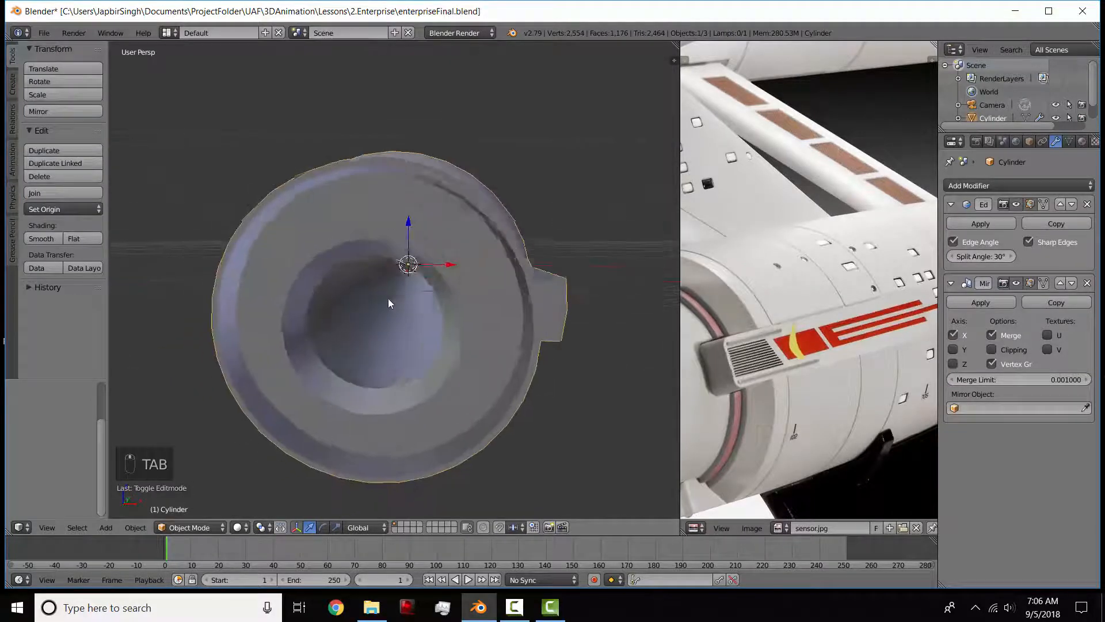
pyautogui.press('KP_1')
pyautogui.scroll(4, 393, 293)
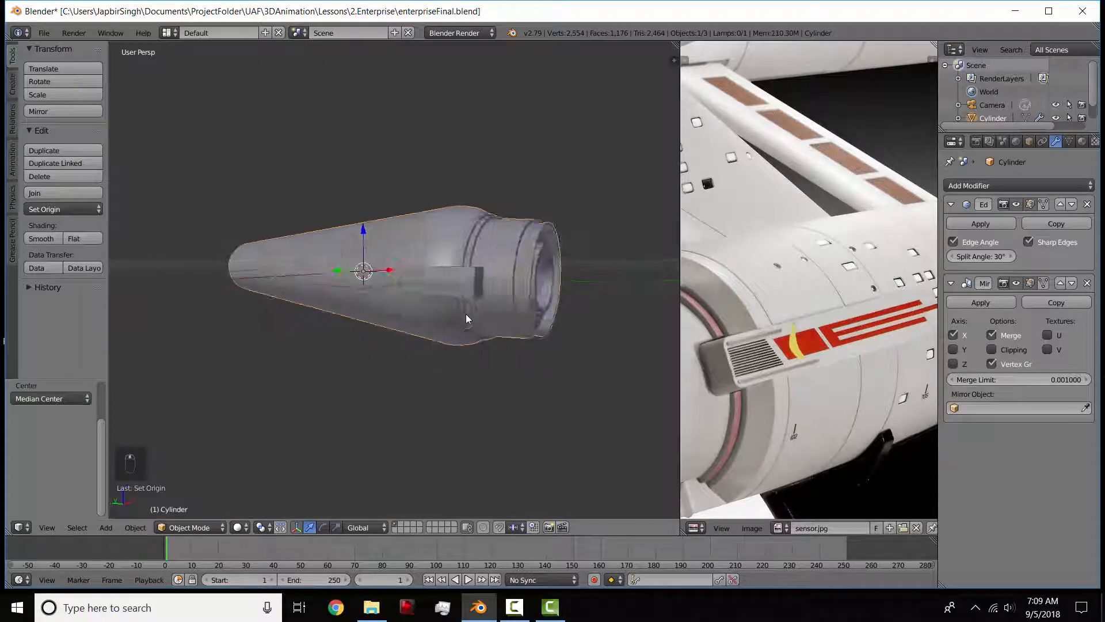
# Examine the underside of the mirrored hull against the sensor photo, and enter Edit Mode with face selection.
pyautogui.moveTo(466, 318); pyautogui.dragTo(699, 412, button='middle')
pyautogui.scroll(-2, 742, 416)
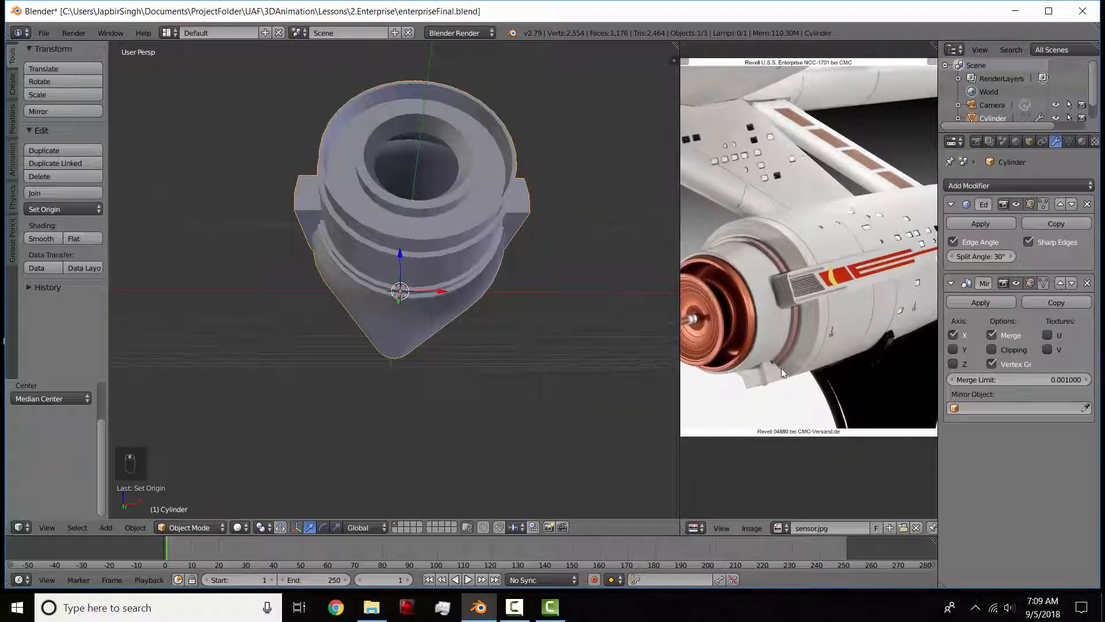
pyautogui.moveTo(502, 316); pyautogui.dragTo(494, 266, button='middle')
pyautogui.press('Tab')
pyautogui.scroll(2, 447, 290)
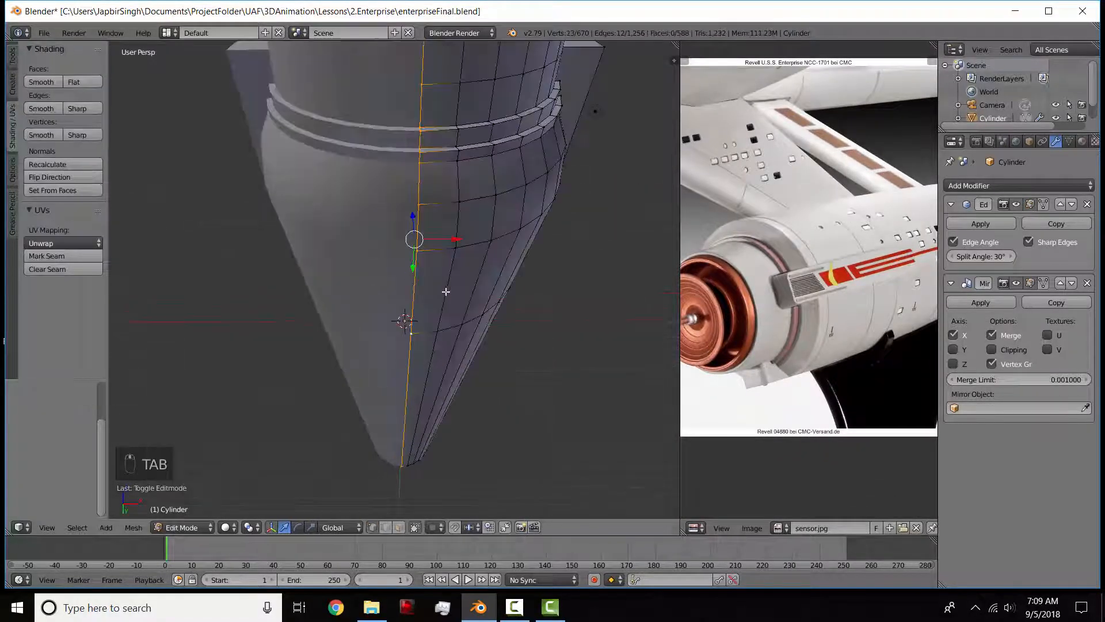
pyautogui.scroll(-1, 443, 290)
pyautogui.scroll(2, 414, 298)
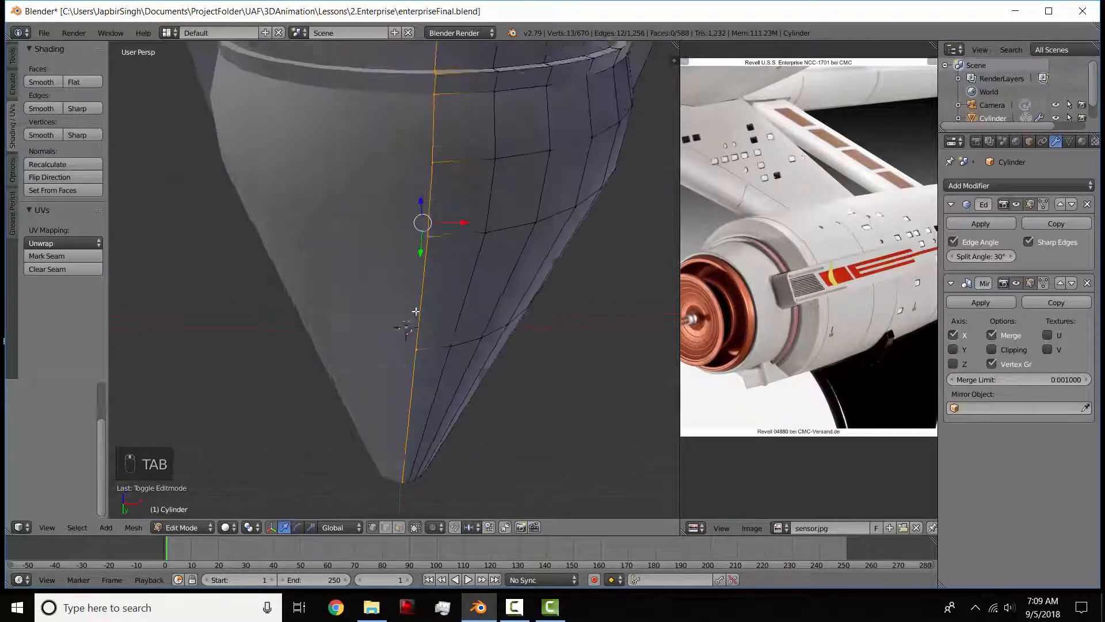
pyautogui.moveTo(484, 374); pyautogui.dragTo(462, 348, button='middle')
pyautogui.scroll(-1, 451, 307)
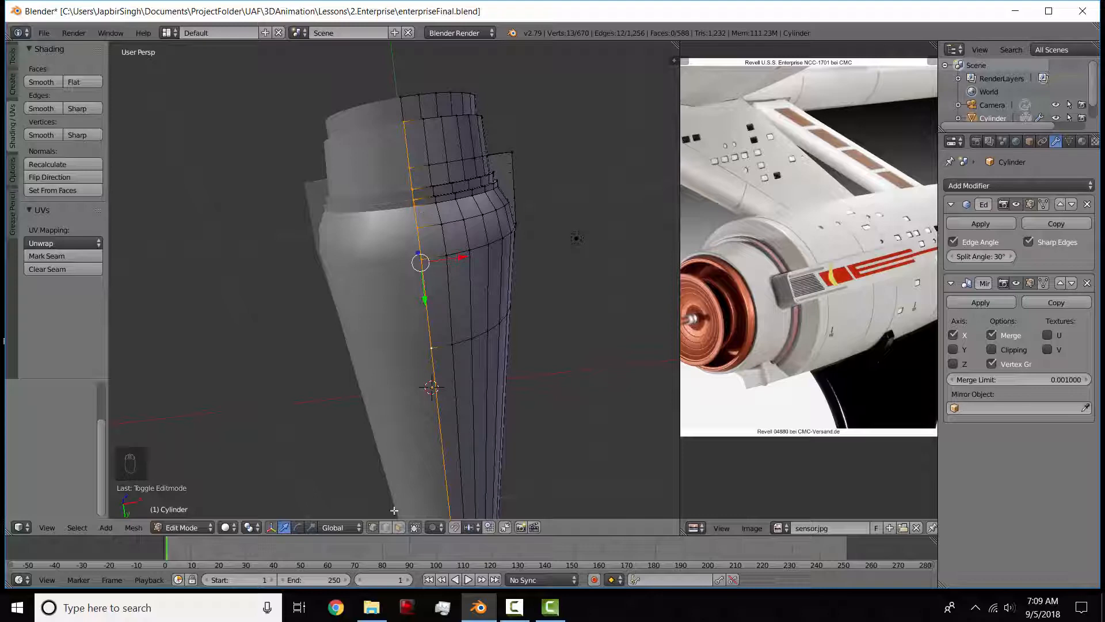
pyautogui.click(399, 527)
pyautogui.press('c')
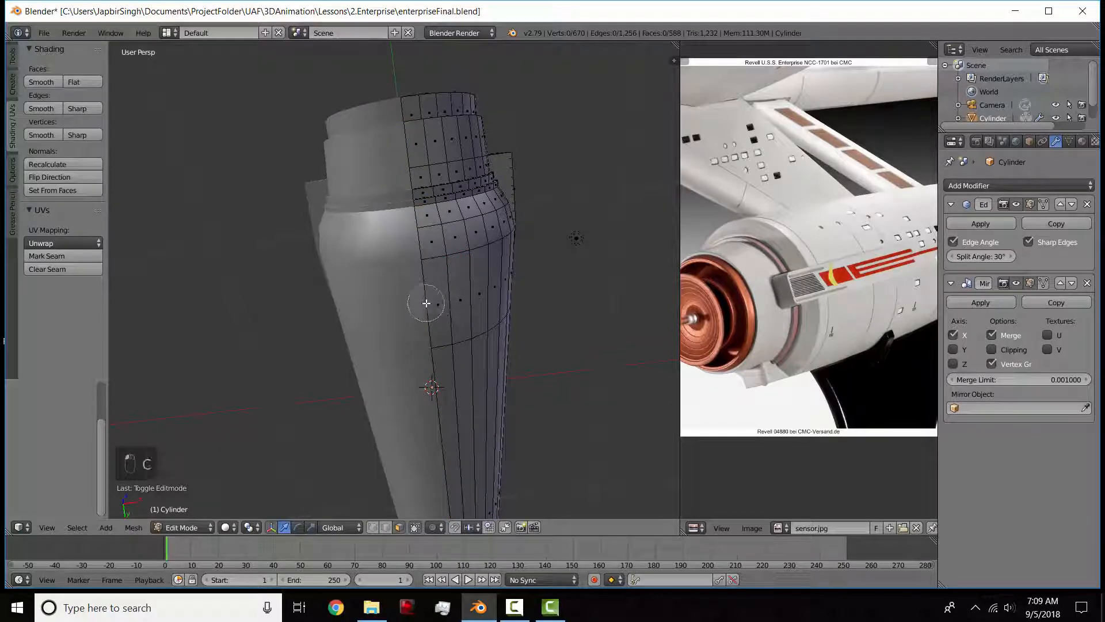
pyautogui.moveTo(423, 298)
pyautogui.mouseDown()
pyautogui.moveTo(435, 345)
pyautogui.moveTo(408, 185)
pyautogui.mouseUp()
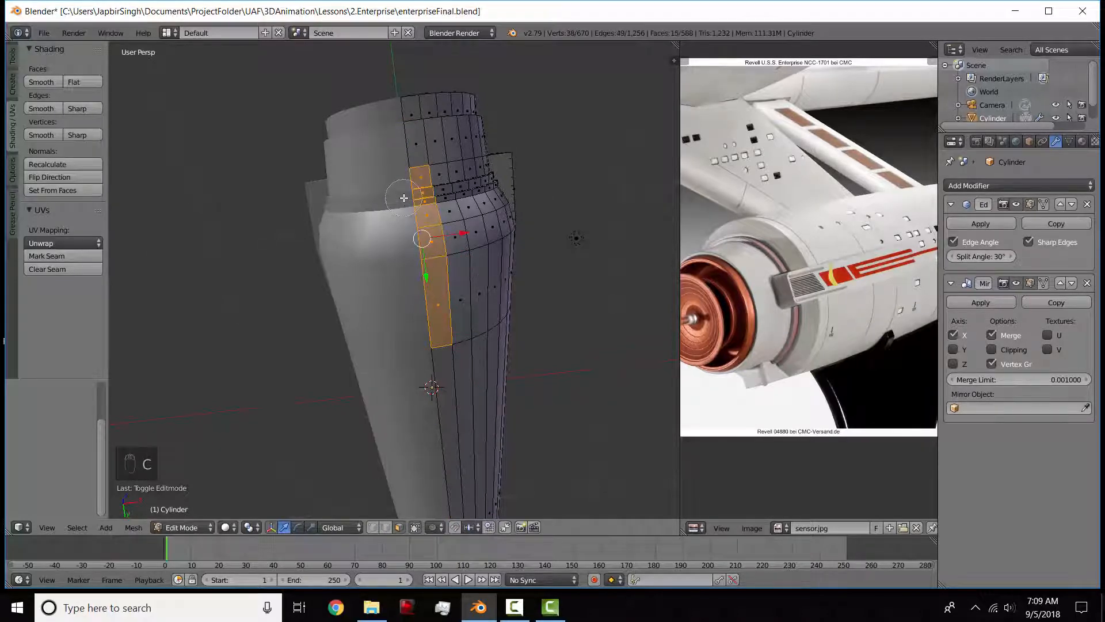
pyautogui.rightClick(404, 194)
pyautogui.moveTo(405, 194); pyautogui.dragTo(449, 417, button='middle')
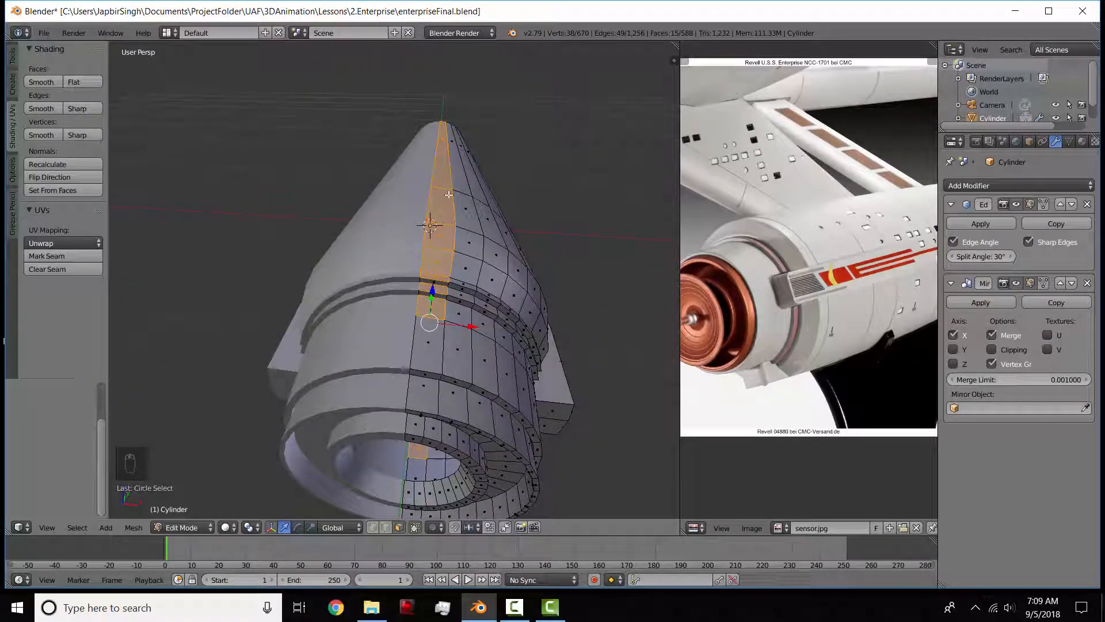
pyautogui.press('a')
# Select only the underside faces along the centre line, from the neck across the ridged rings to the hull's bulge, and delete them.
pyautogui.moveTo(453, 349); pyautogui.dragTo(466, 247, button='middle')
pyautogui.press('KP_7')
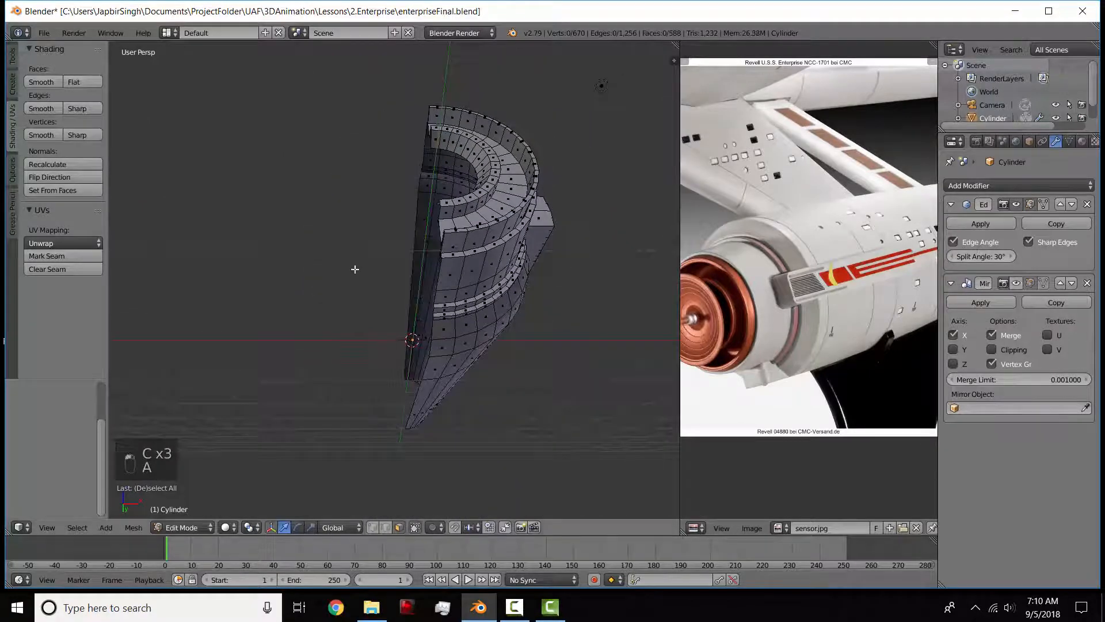
pyautogui.moveTo(352, 266)
pyautogui.mouseDown(button='middle')
pyautogui.moveTo(360, 227)
pyautogui.moveTo(442, 291)
pyautogui.mouseUp(button='middle')
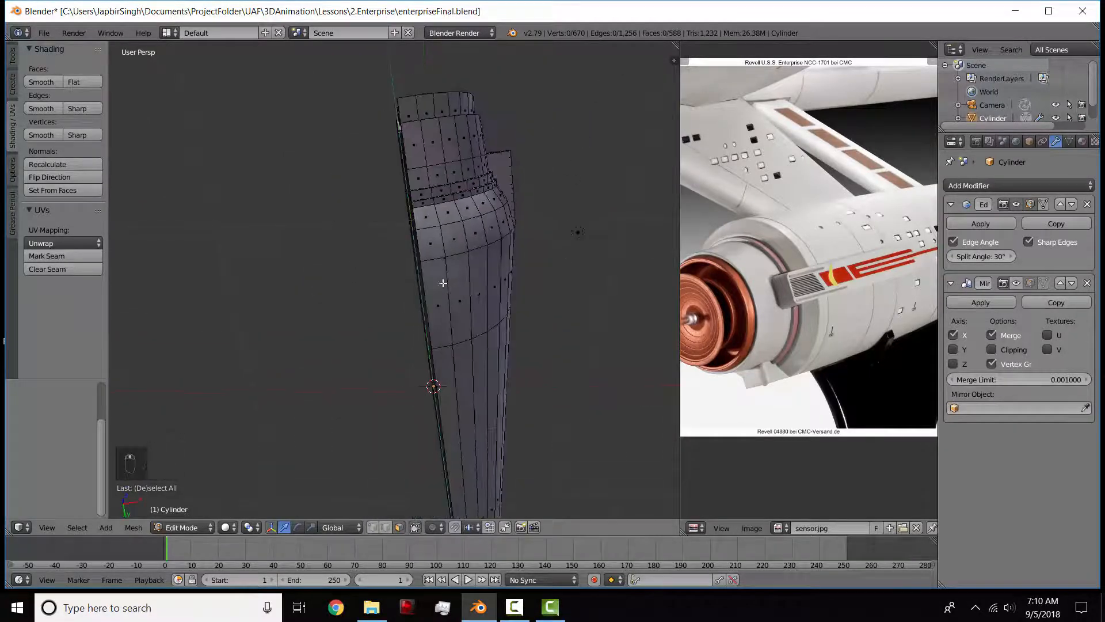
pyautogui.press('c')
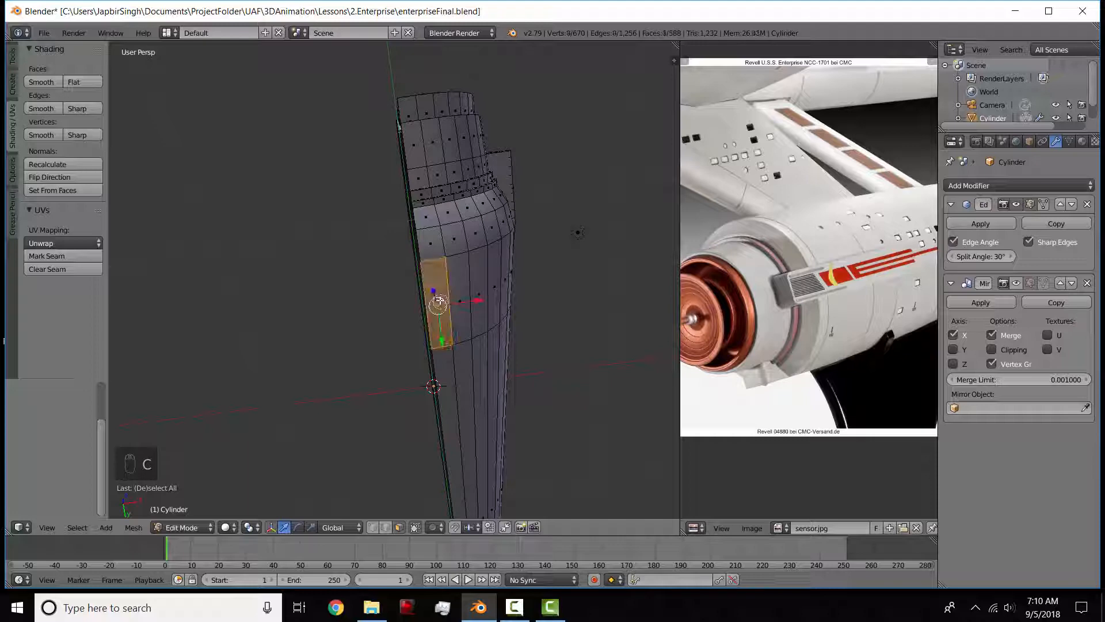
pyautogui.moveTo(433, 256); pyautogui.dragTo(427, 203)
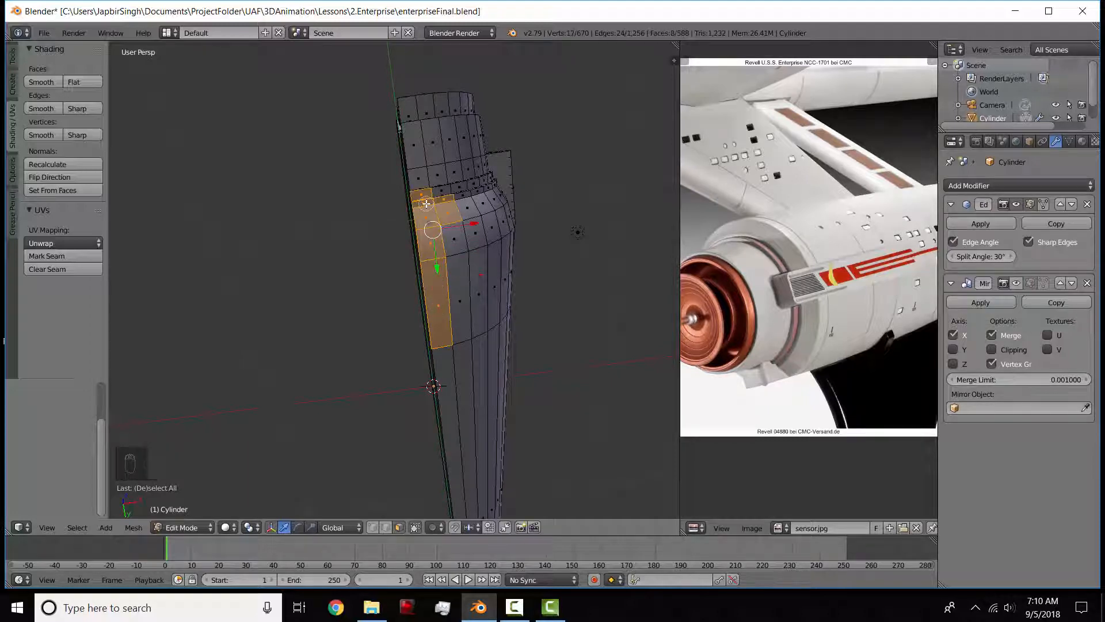
pyautogui.moveTo(429, 220); pyautogui.dragTo(465, 287, button='middle')
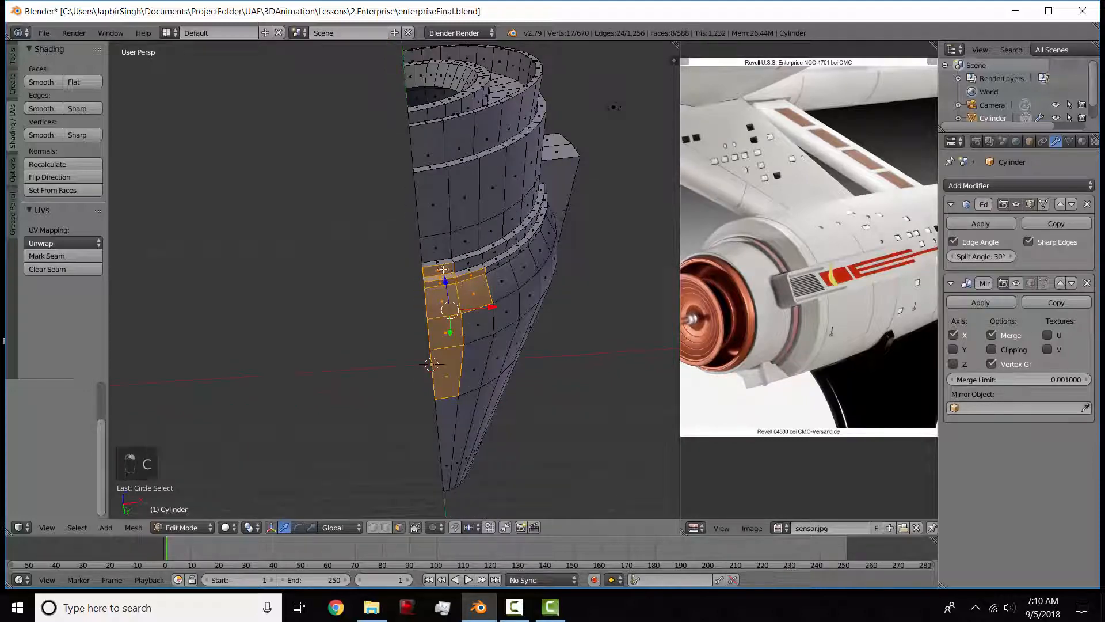
pyautogui.press('c')
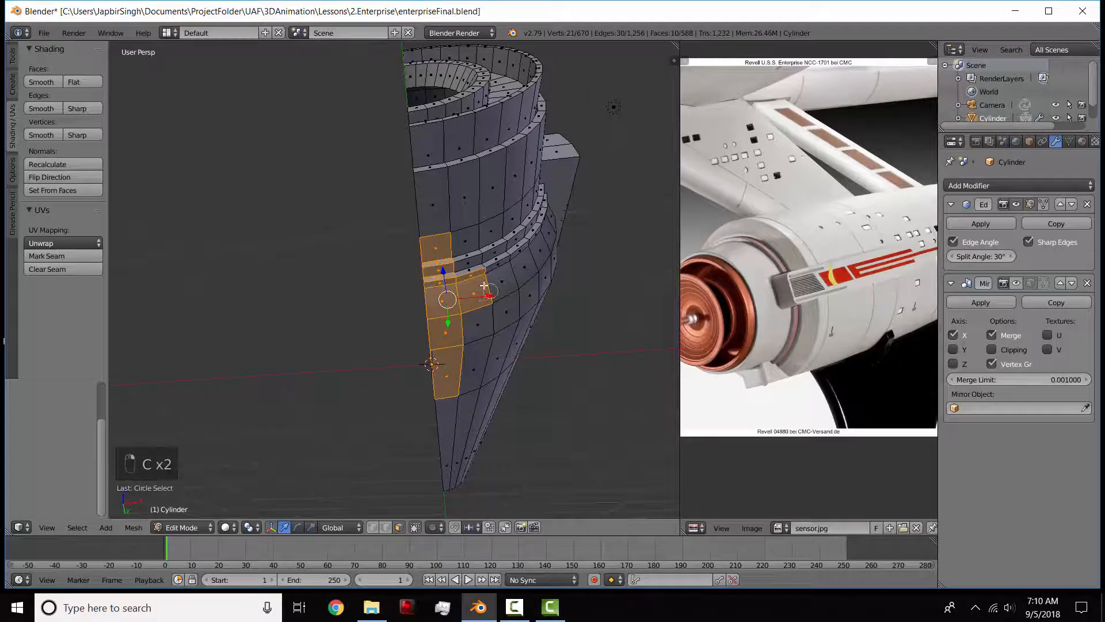
pyautogui.moveTo(473, 276); pyautogui.dragTo(451, 330, button='middle')
pyautogui.scroll(3, 451, 331)
pyautogui.press('x')
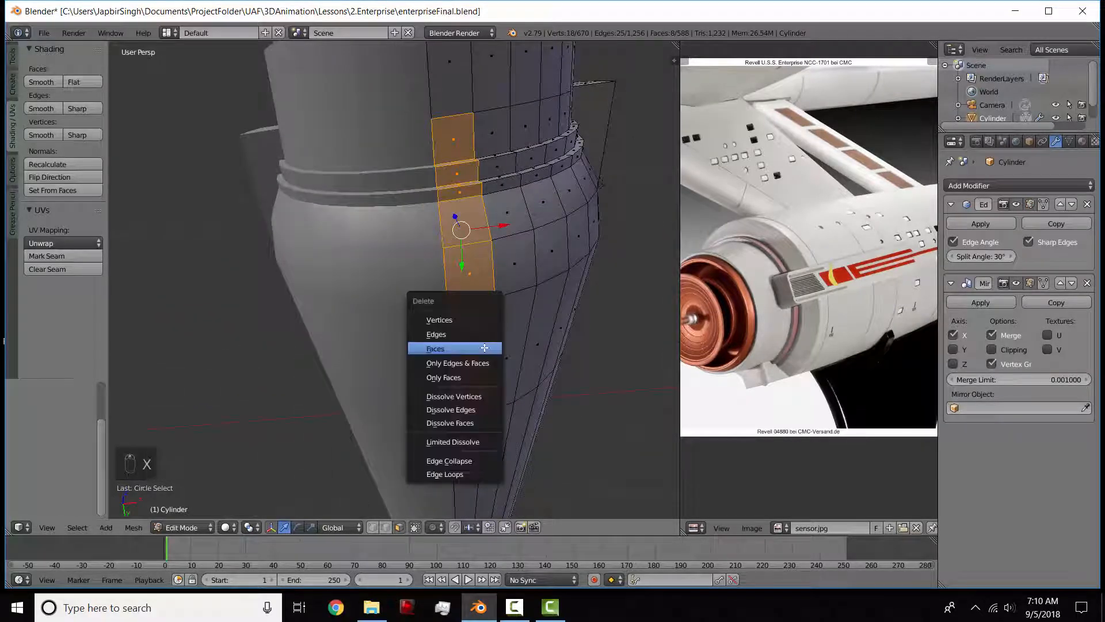
pyautogui.click(484, 347)
# Extrude the rear edge of the underside opening -0.686 along Y, lining it up with the side blueprint in wireframe.
pyautogui.moveTo(452, 292); pyautogui.dragTo(414, 517, button='middle')
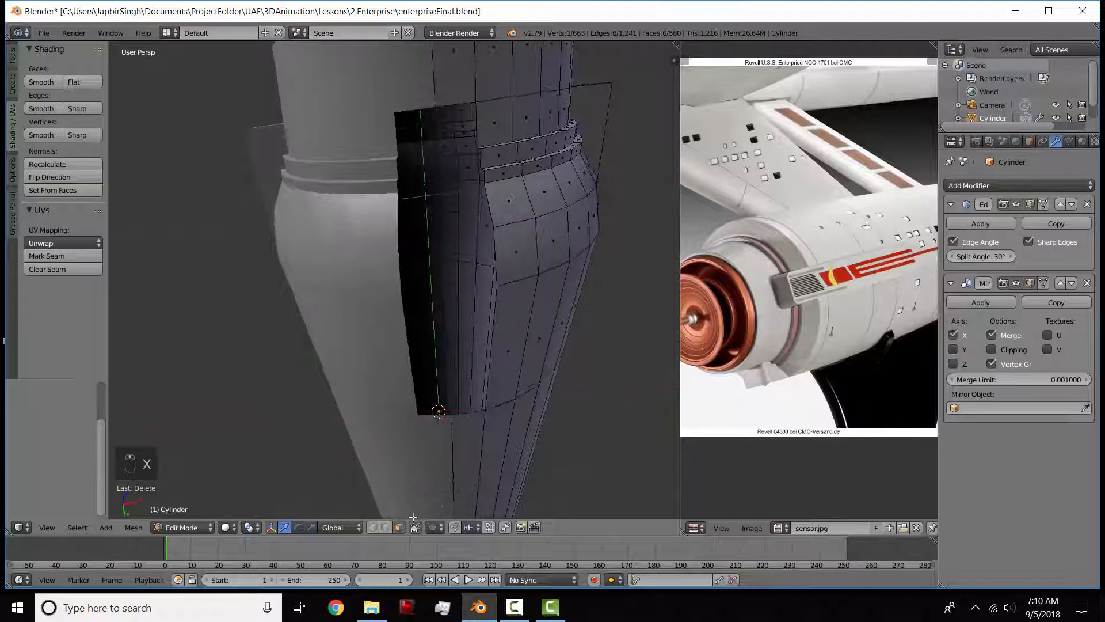
pyautogui.click(383, 528)
pyautogui.rightClick(476, 410)
pyautogui.moveTo(497, 407)
pyautogui.mouseDown(button='middle')
pyautogui.moveTo(460, 422)
pyautogui.moveTo(491, 405)
pyautogui.mouseUp(button='middle')
pyautogui.press('KP_3')
pyautogui.press('z')
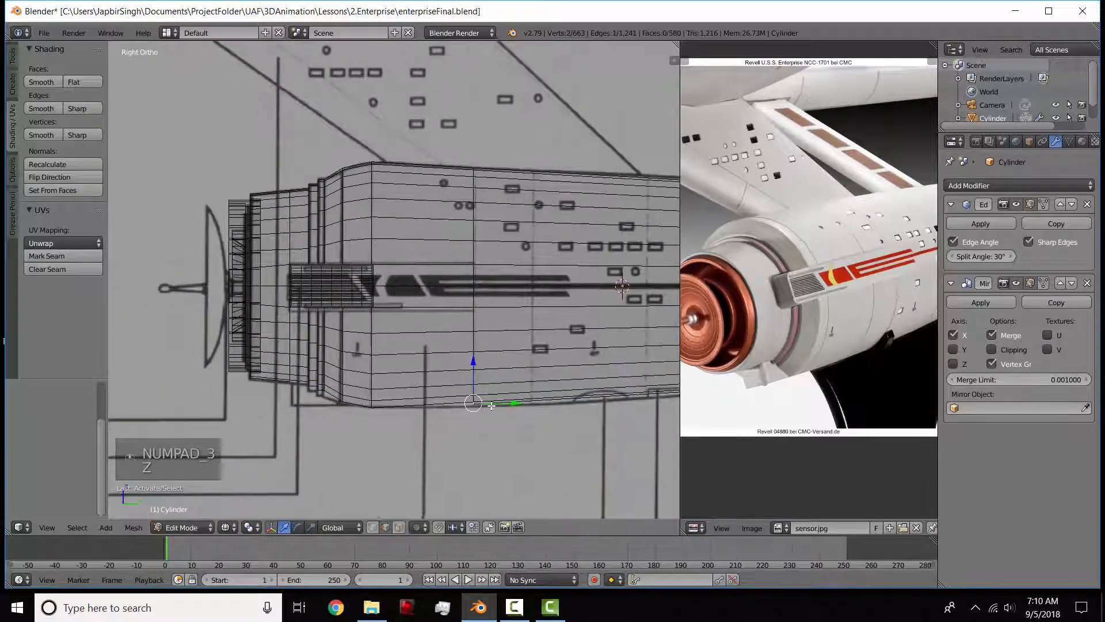
pyautogui.press('e')
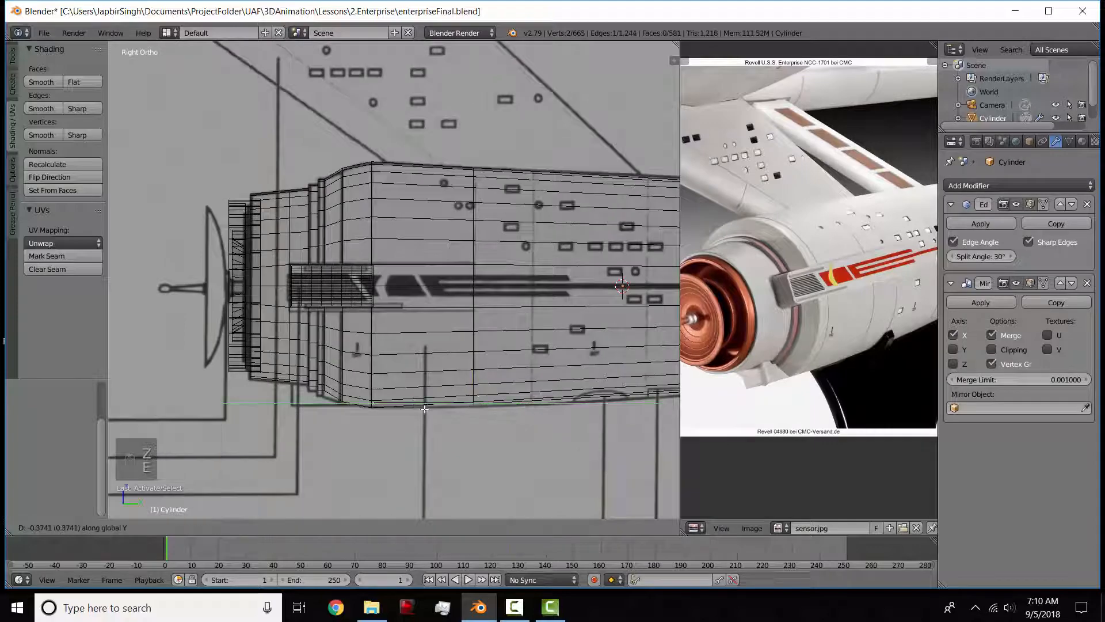
pyautogui.click(344, 416)
pyautogui.moveTo(344, 417)
pyautogui.mouseDown(button='middle')
pyautogui.moveTo(313, 395)
pyautogui.moveTo(370, 457)
pyautogui.moveTo(407, 420)
pyautogui.moveTo(454, 397)
pyautogui.mouseUp(button='middle')
pyautogui.press('z')
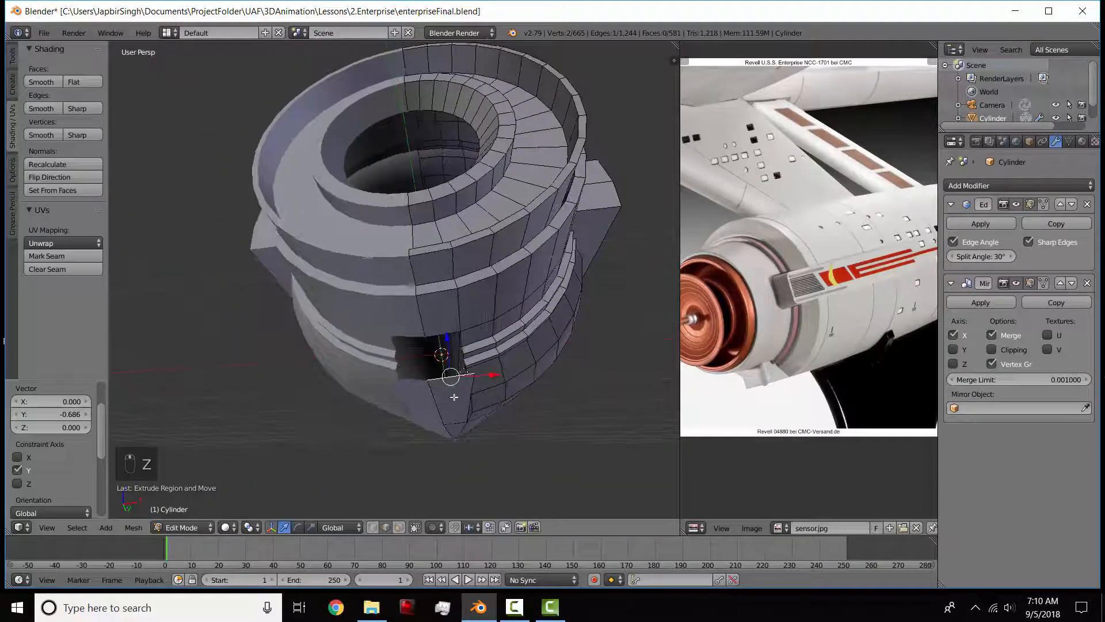
# Fill a face between the front of the extruded strip and the forward edge of the underside opening.
pyautogui.keyDown('shift'); pyautogui.click(451, 335); pyautogui.keyUp('shift')
pyautogui.scroll(2, 452, 405)
pyautogui.moveTo(457, 407); pyautogui.dragTo(438, 345, button='middle')
pyautogui.keyDown('shift'); pyautogui.rightClick(419, 287); pyautogui.keyUp('shift')
pyautogui.press('f')
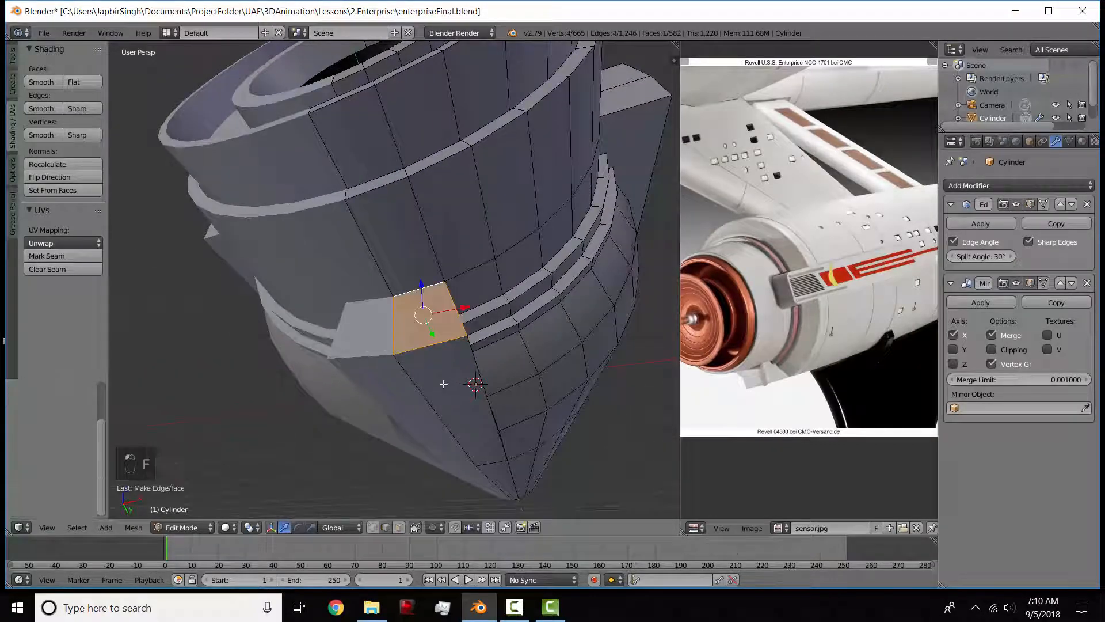
# Add one loop cut across the extruded underside strip and move it -0.028 along Z.
pyautogui.moveTo(433, 308); pyautogui.dragTo(484, 412, button='middle')
pyautogui.hotkey('ctrl', 'r')
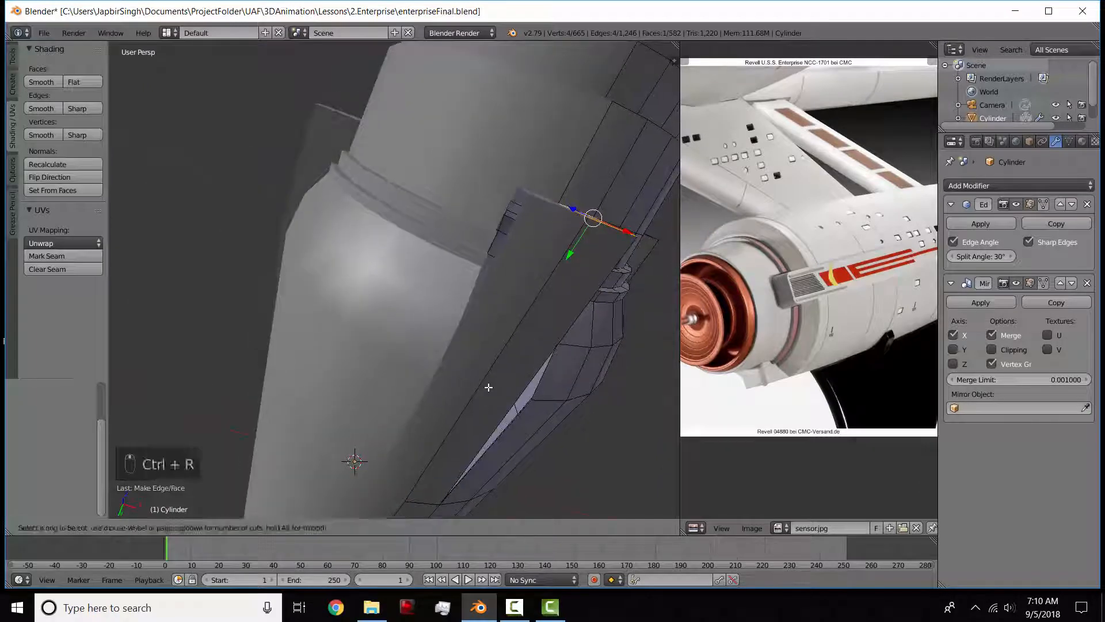
pyautogui.click(489, 387)
pyautogui.click(494, 377)
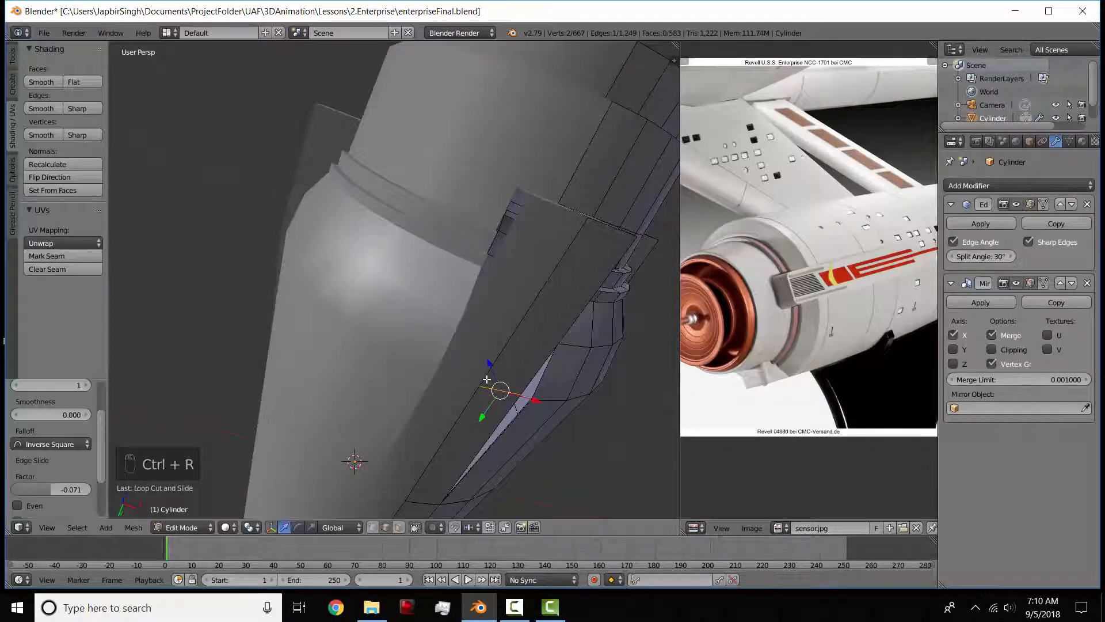
pyautogui.moveTo(489, 380); pyautogui.dragTo(321, 386, button='middle')
pyautogui.click(488, 402)
# Select the open edge loop on the side of the underside block and fill it with a face.
pyautogui.keyDown('alt'); pyautogui.rightClick(337, 426); pyautogui.keyUp('alt')
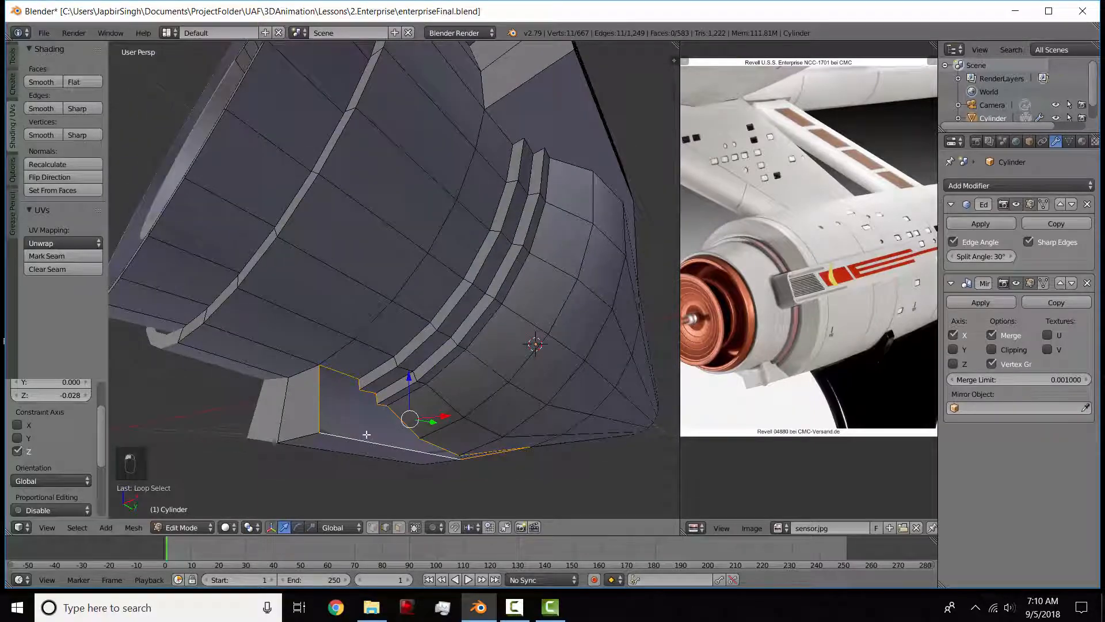
pyautogui.press('f')
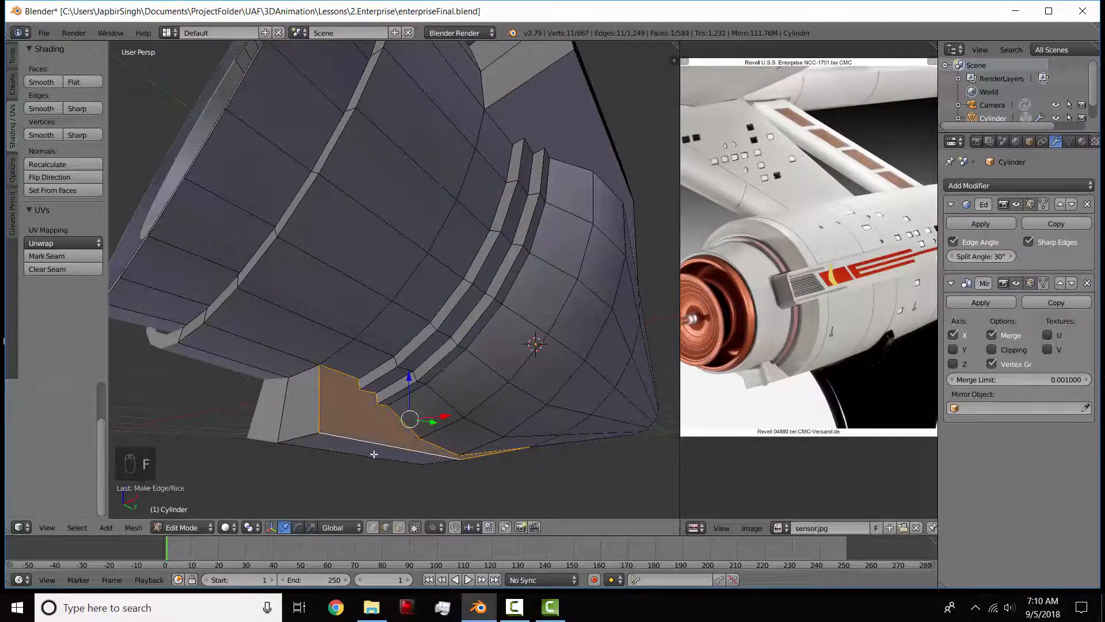
pyautogui.moveTo(357, 441); pyautogui.dragTo(553, 424, button='middle')
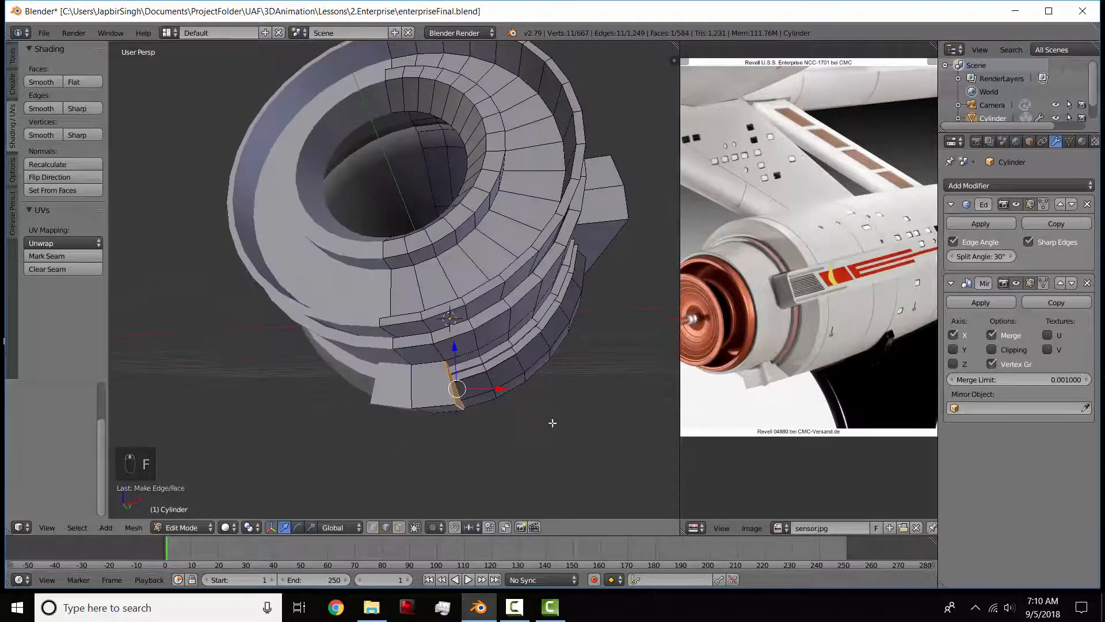
# Flatten the block's new side face by scaling it to 0 along X, and return to Object Mode.
pyautogui.press('s')
pyautogui.rightClick(554, 423)
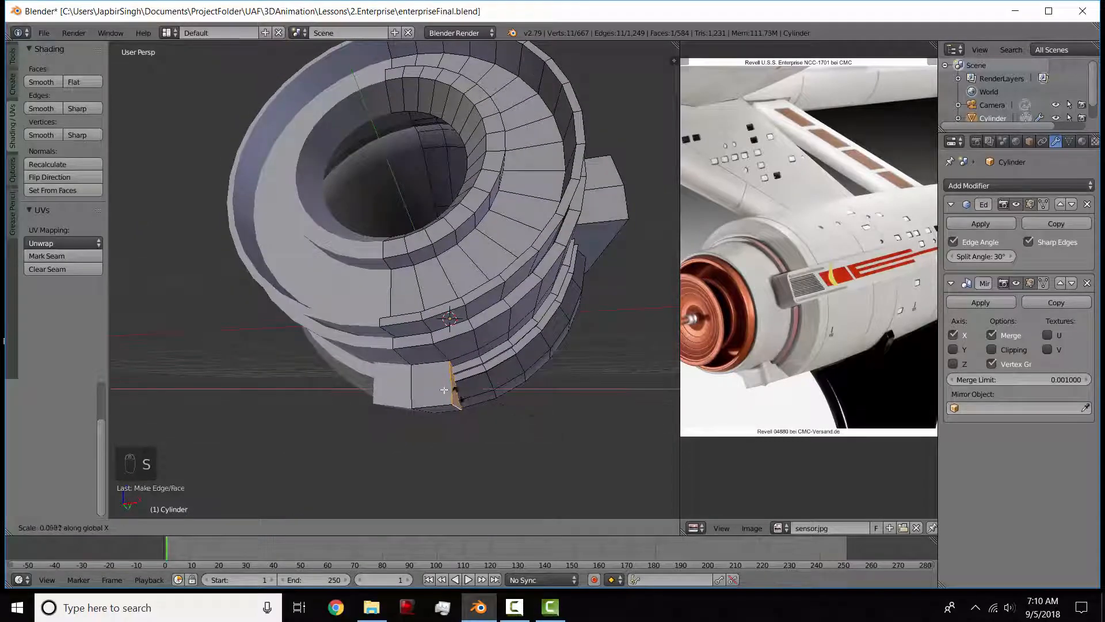
pyautogui.press('s')
pyautogui.press('z')
pyautogui.press('0')
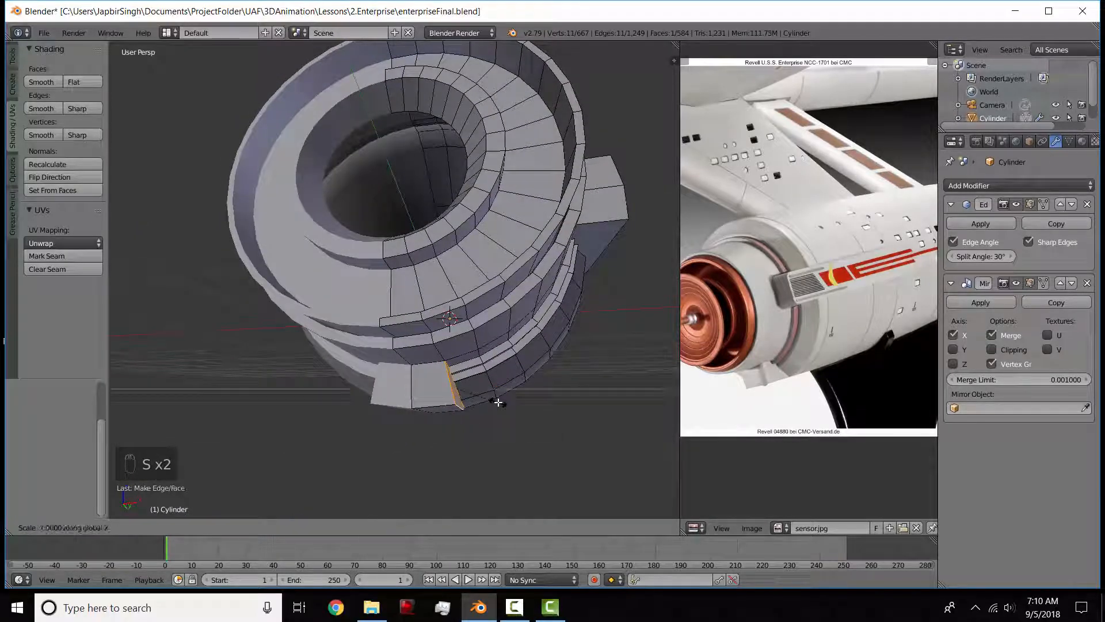
pyautogui.click(499, 402)
pyautogui.press('Tab')
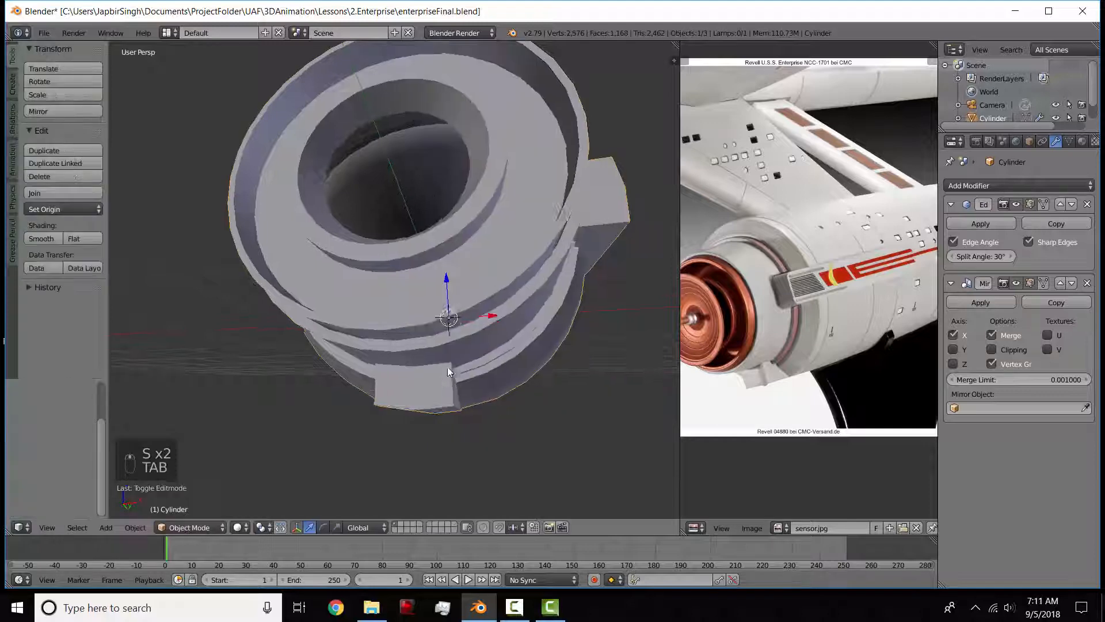
# View the whole finished hull and save the project over enterpriseFinal.blend.
pyautogui.moveTo(448, 367); pyautogui.dragTo(450, 318, button='middle')
pyautogui.scroll(-3, 381, 316)
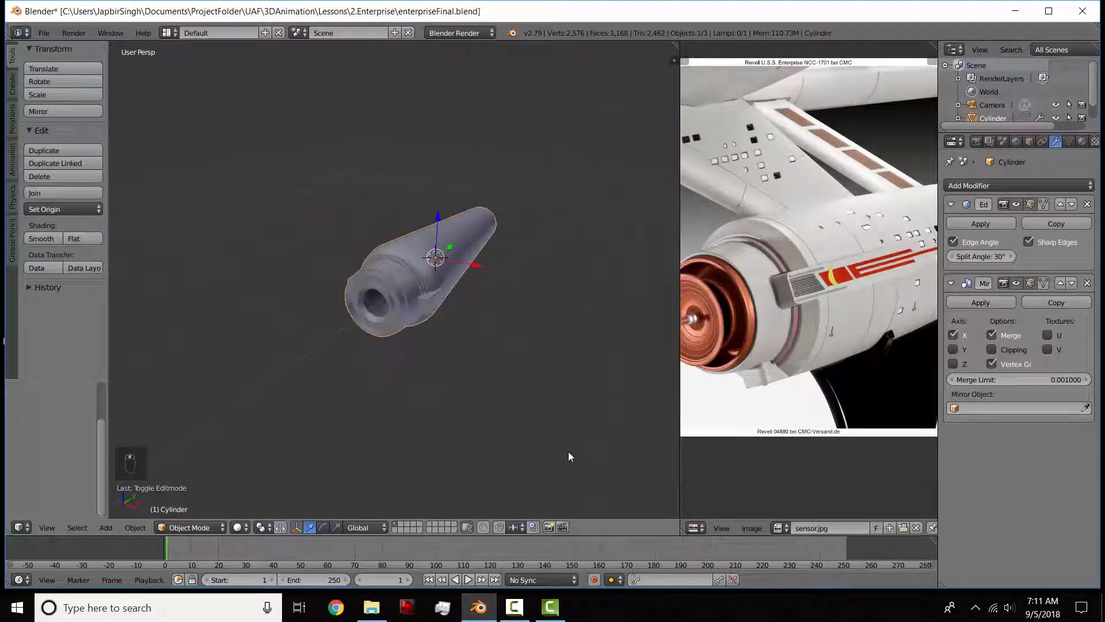
pyautogui.click(514, 607)
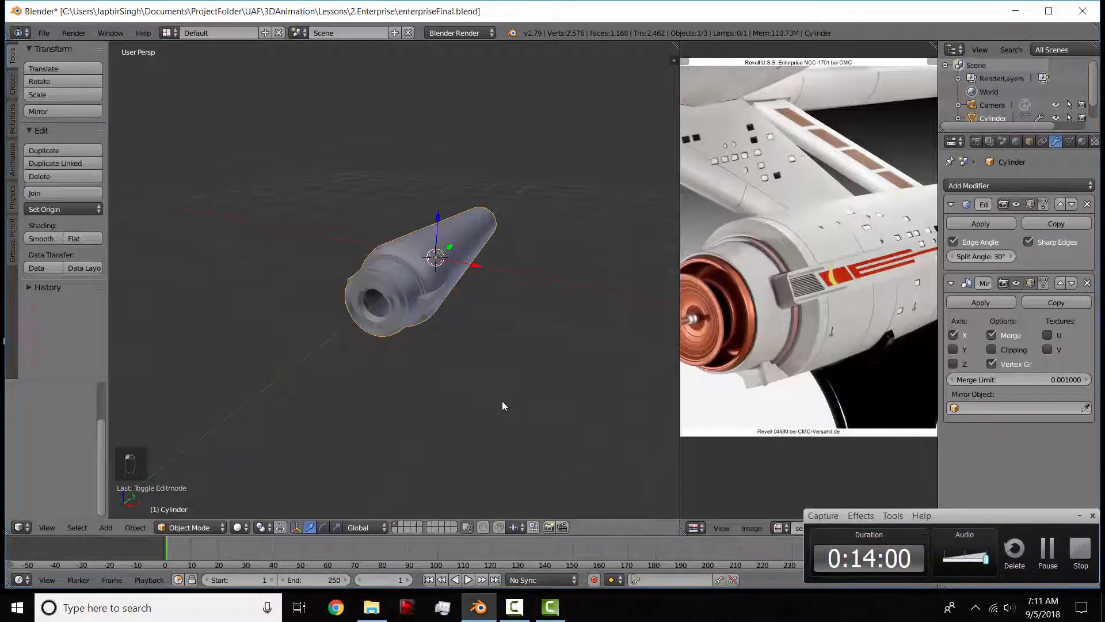
pyautogui.scroll(2, 502, 401)
pyautogui.hotkey('ctrl', 's')
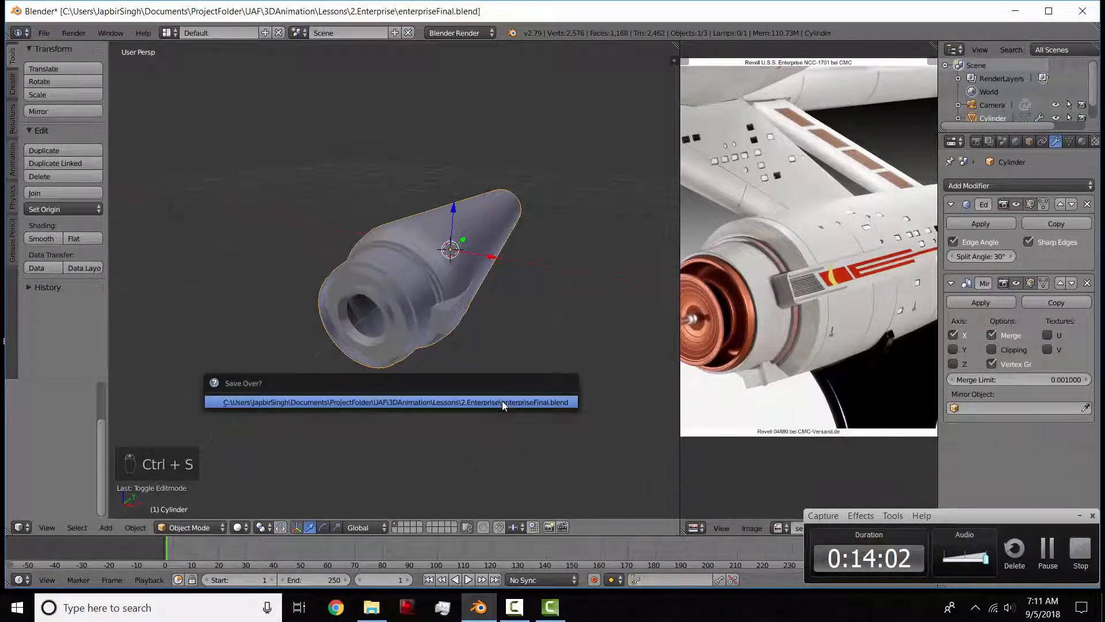
pyautogui.click(502, 402)
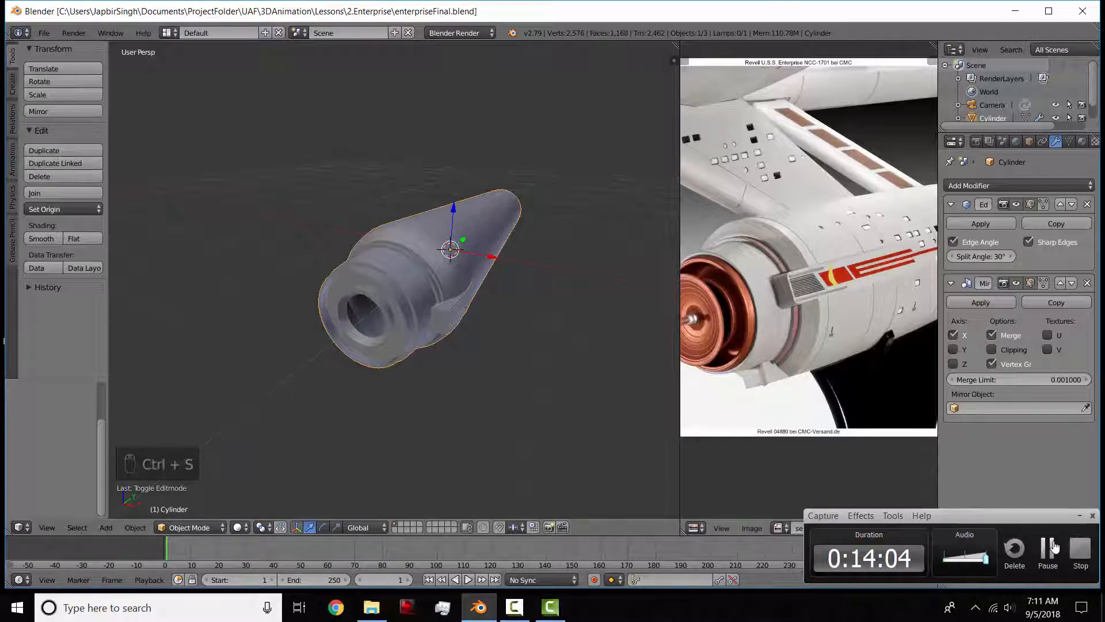